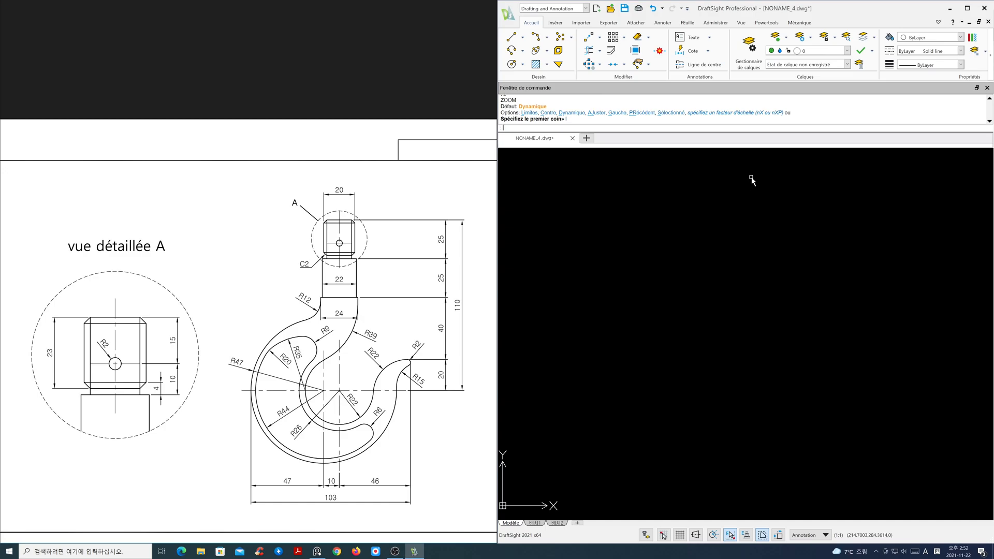
- Set the global linetype scale, accepting a scale factor of 0.4
{"action": "type", "text": "LTs"}
{"action": "key", "text": "Return"}
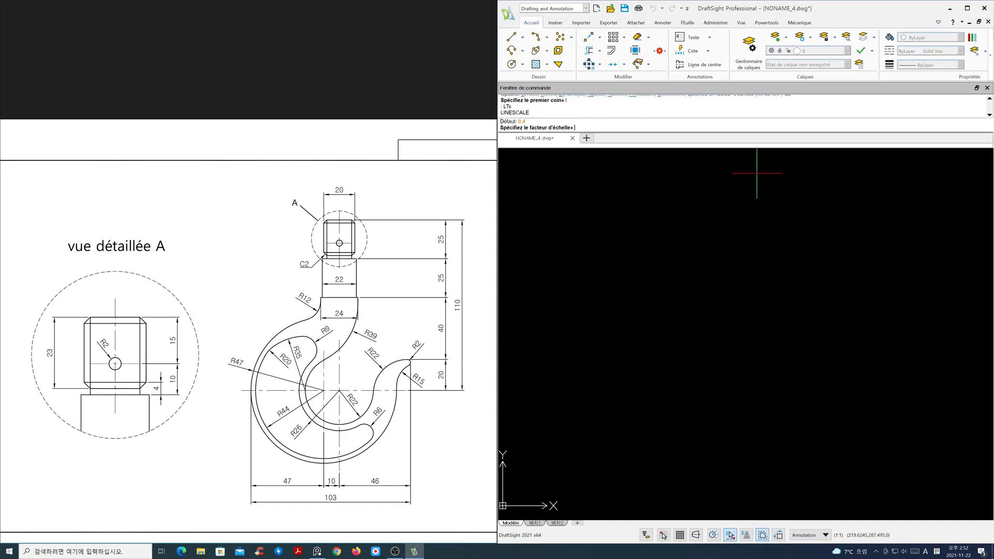
{"action": "key", "text": "Return"}
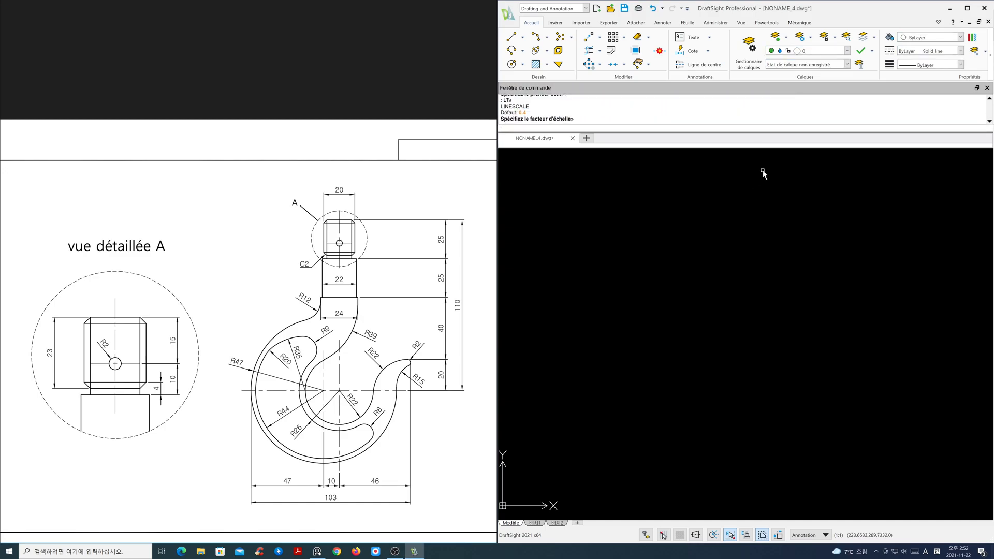
- Make cen the current layer and draw a horizontal centre line across the lower part of the drawing area
{"action": "left_click", "coordinate": [847, 51]}
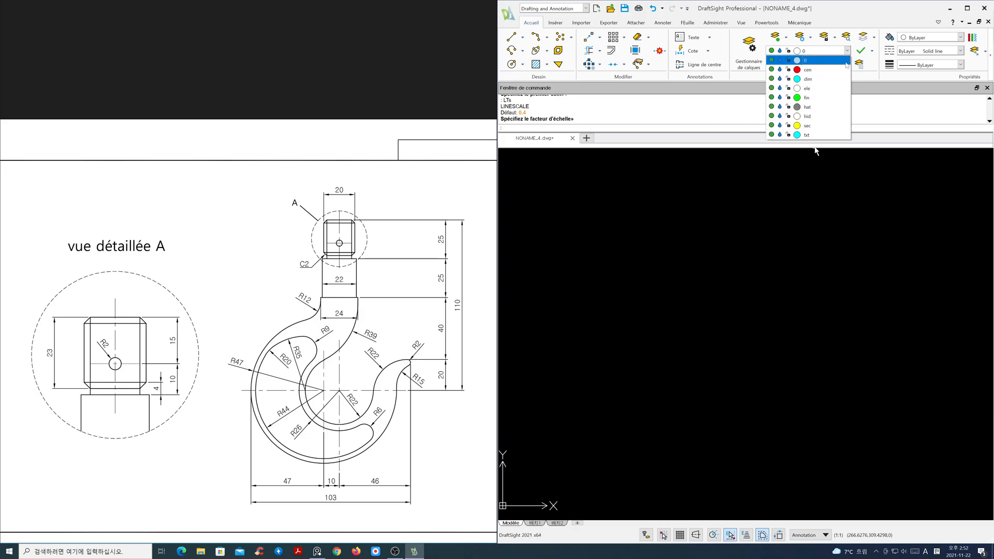
{"action": "left_click", "coordinate": [805, 67]}
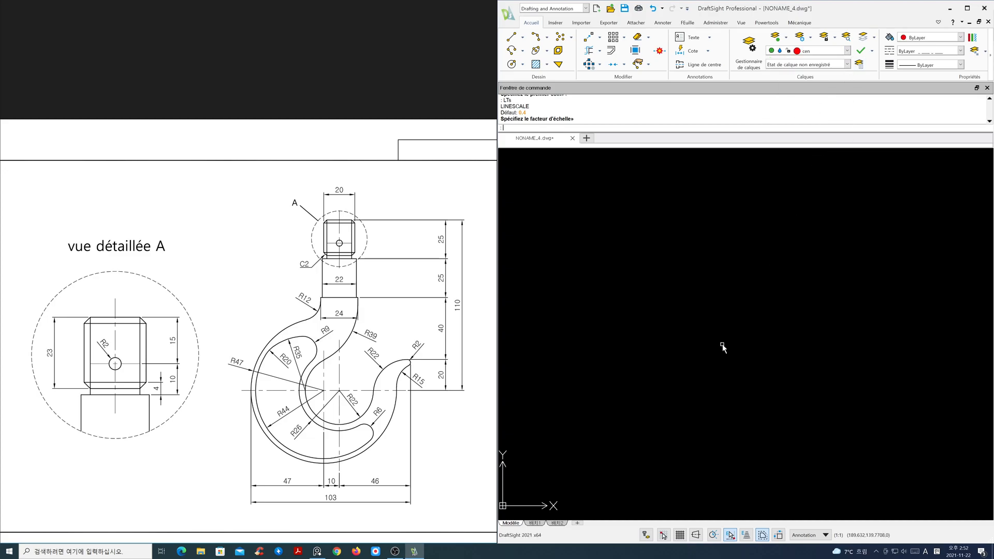
{"action": "type", "text": "l"}
{"action": "key", "text": "Return"}
{"action": "left_click", "coordinate": [637, 387]}
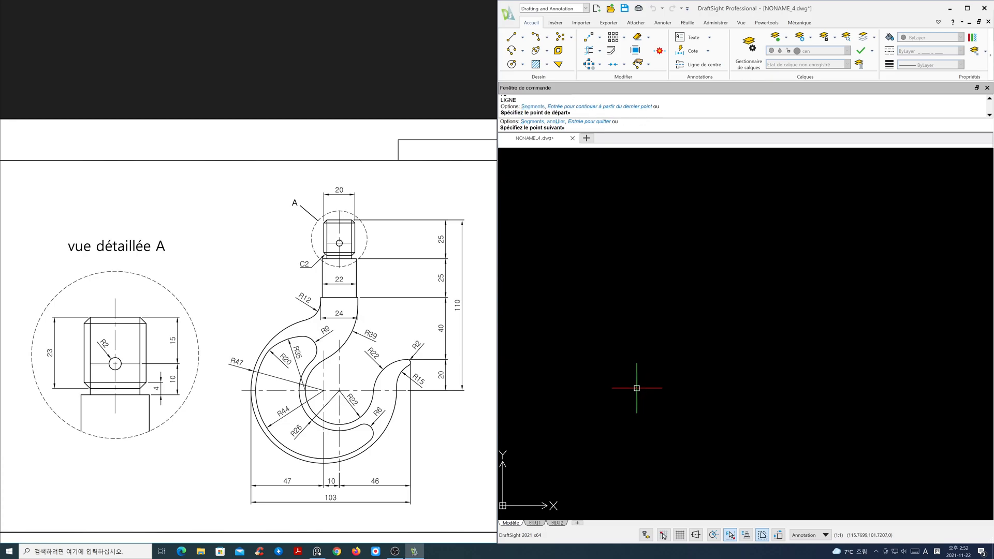
{"action": "key", "text": "F8"}
{"action": "left_click", "coordinate": [843, 384]}
{"action": "key", "text": "Return"}
{"action": "key", "text": "Return"}
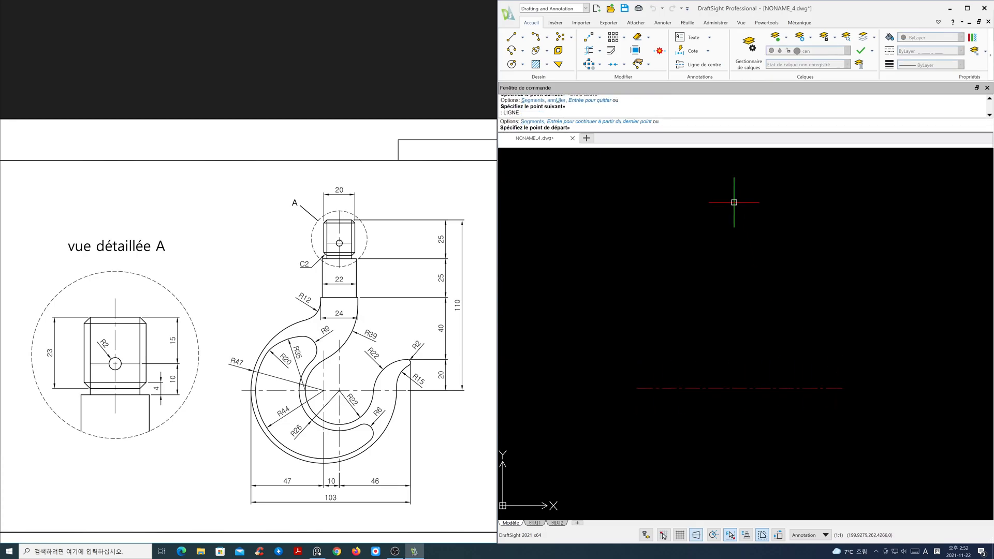
- Draw a vertical centre line crossing the horizontal centre line
{"action": "left_click", "coordinate": [738, 196]}
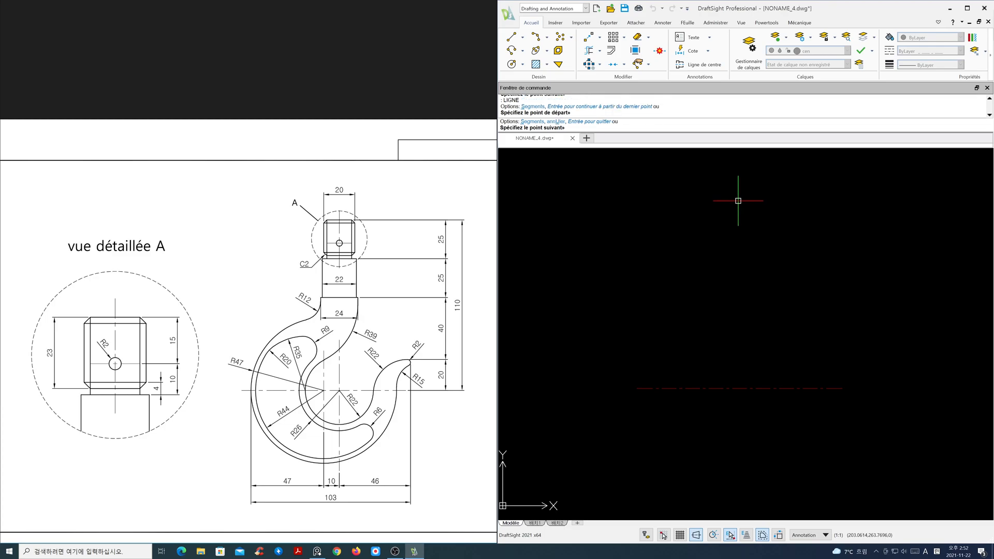
{"action": "left_click", "coordinate": [779, 485]}
{"action": "key", "text": "Return"}
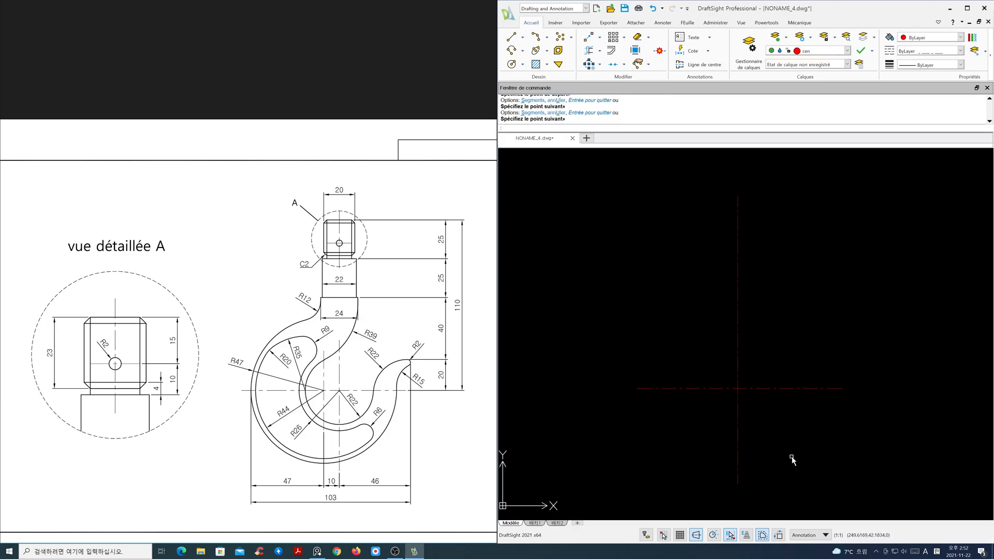
- Offset the vertical centre line 10 to the left
{"action": "type", "text": "o"}
{"action": "key", "text": "Return"}
{"action": "type", "text": "10"}
{"action": "key", "text": "Return"}
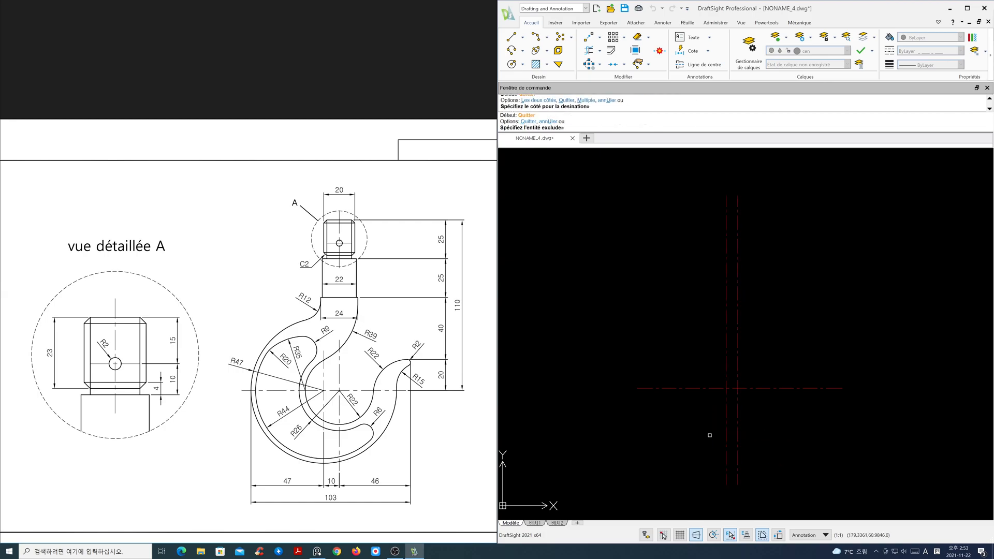
{"action": "left_click", "coordinate": [738, 433]}
{"action": "left_click", "coordinate": [697, 437]}
{"action": "key", "text": "Return"}
- Offset the horizontal centre line 95 upward
{"action": "key", "text": "Return"}
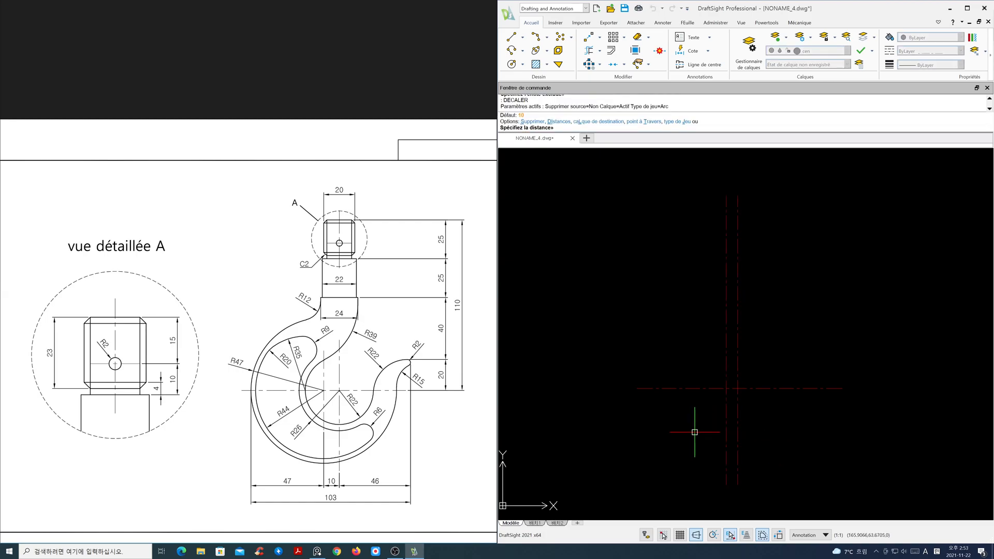
{"action": "type", "text": "95"}
{"action": "key", "text": "Return"}
{"action": "left_click", "coordinate": [761, 388]}
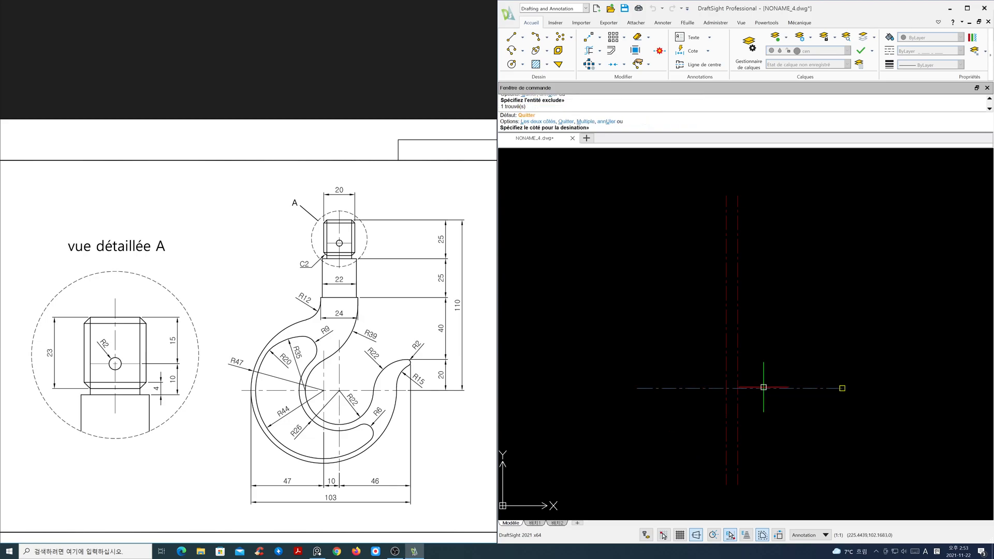
{"action": "left_click", "coordinate": [762, 344]}
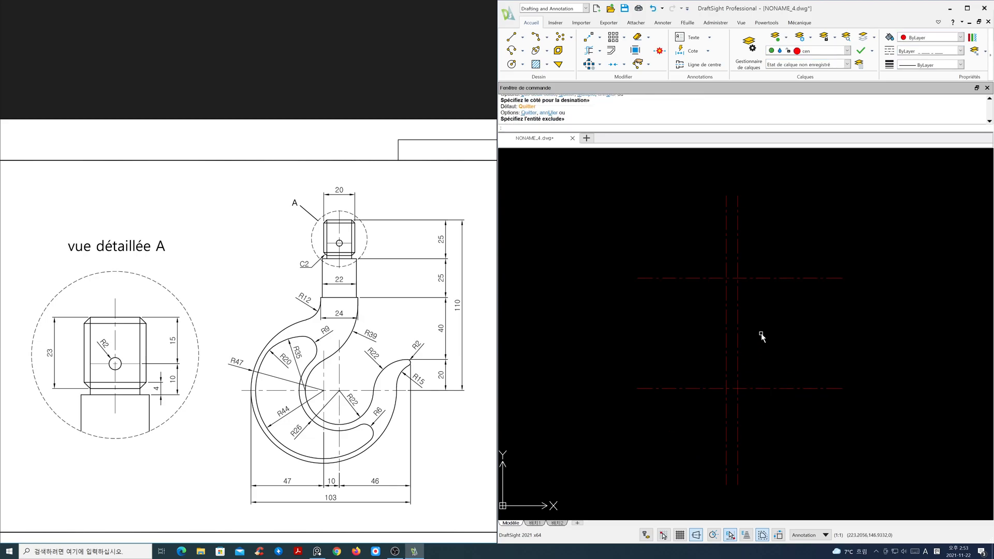
- Stretch the top end of the offset vertical centre line down to shorten it
{"action": "type", "text": "s"}
{"action": "key", "text": "space"}
{"action": "left_click", "coordinate": [731, 209]}
{"action": "left_click", "coordinate": [712, 183]}
{"action": "key", "text": "space"}
{"action": "left_click", "coordinate": [716, 194]}
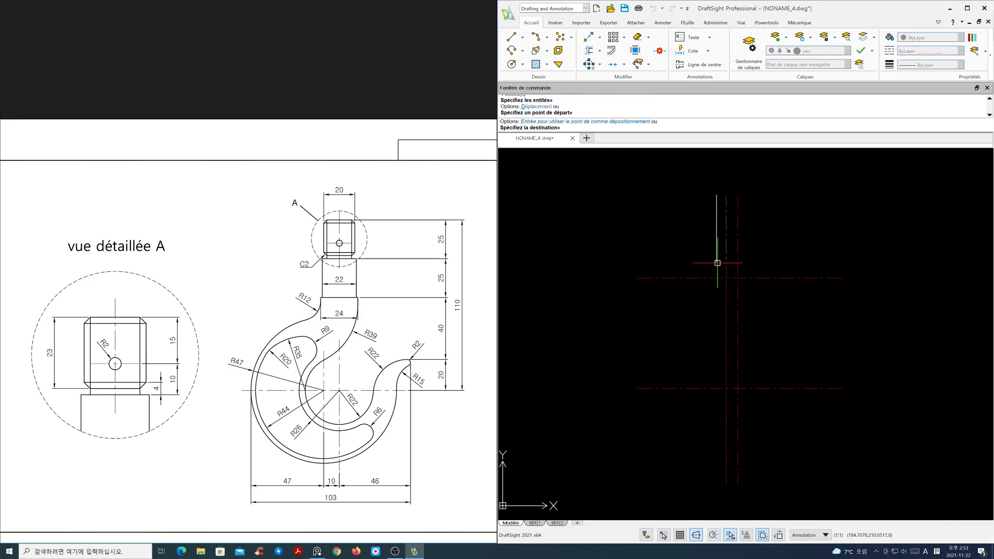
{"action": "left_click", "coordinate": [712, 337]}
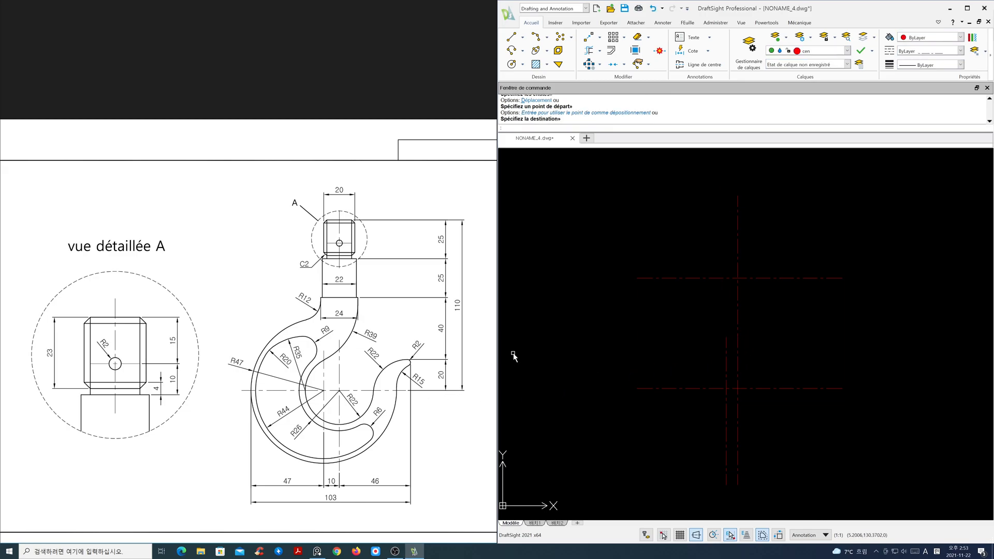
- Make ele the current layer and draw a circle of radius 47 centred where the left vertical line meets the lower horizontal centre line
{"action": "left_click", "coordinate": [847, 51]}
{"action": "left_click", "coordinate": [829, 88]}
{"action": "scroll", "coordinate": [424, 378], "scroll_direction": "up", "scroll_amount": 2}
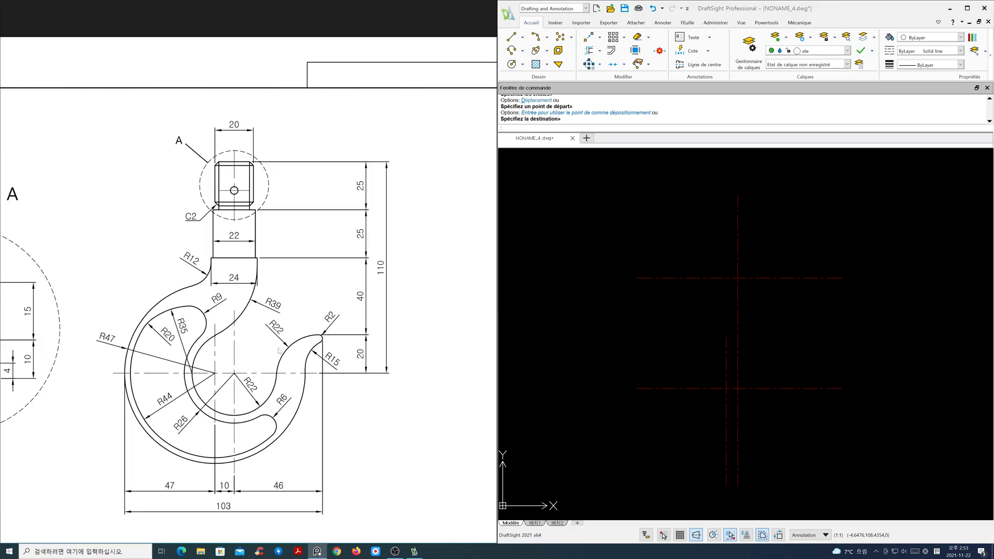
{"action": "scroll", "coordinate": [737, 317], "scroll_direction": "up", "scroll_amount": 3}
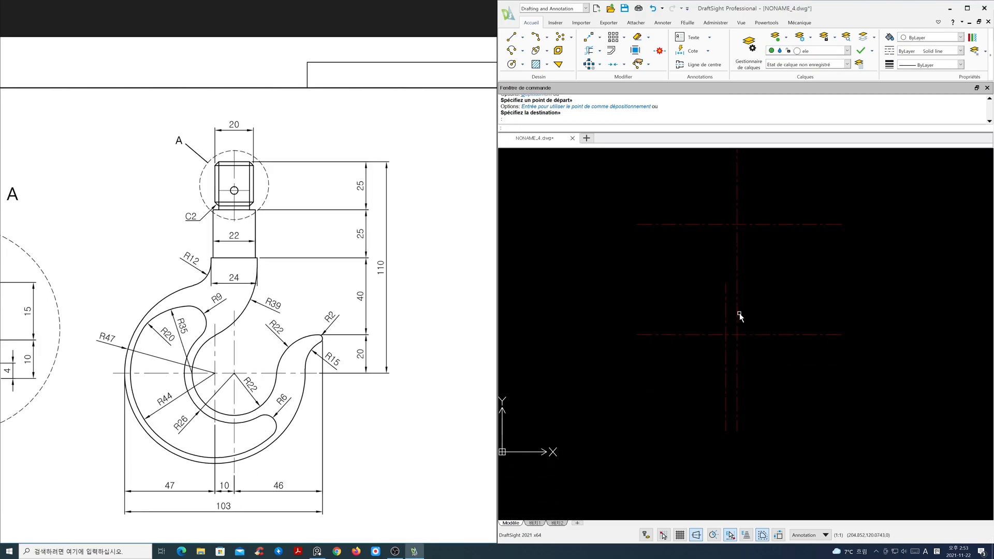
{"action": "middle_click_drag", "start_coordinate": [768, 390], "coordinate": [767, 427]}
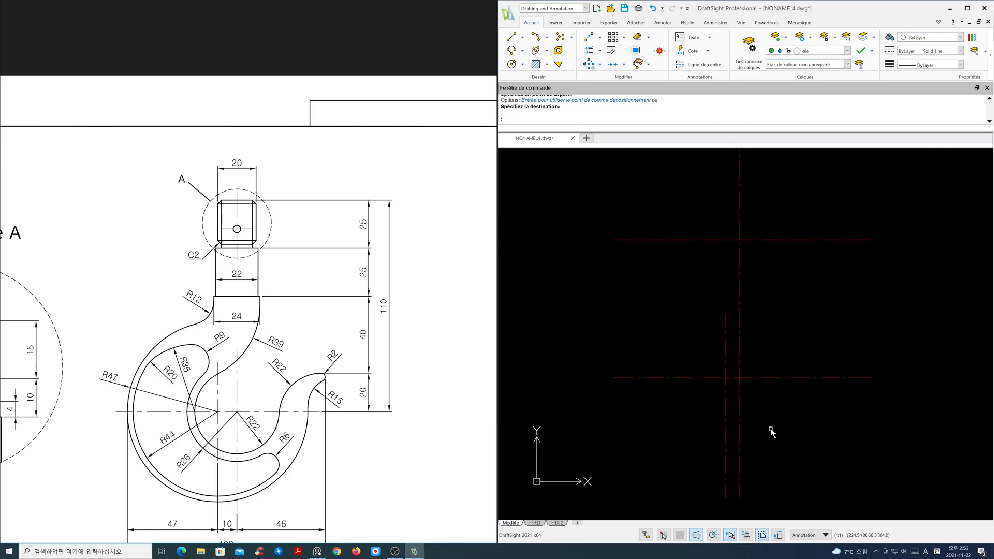
{"action": "type", "text": "c"}
{"action": "key", "text": "Return"}
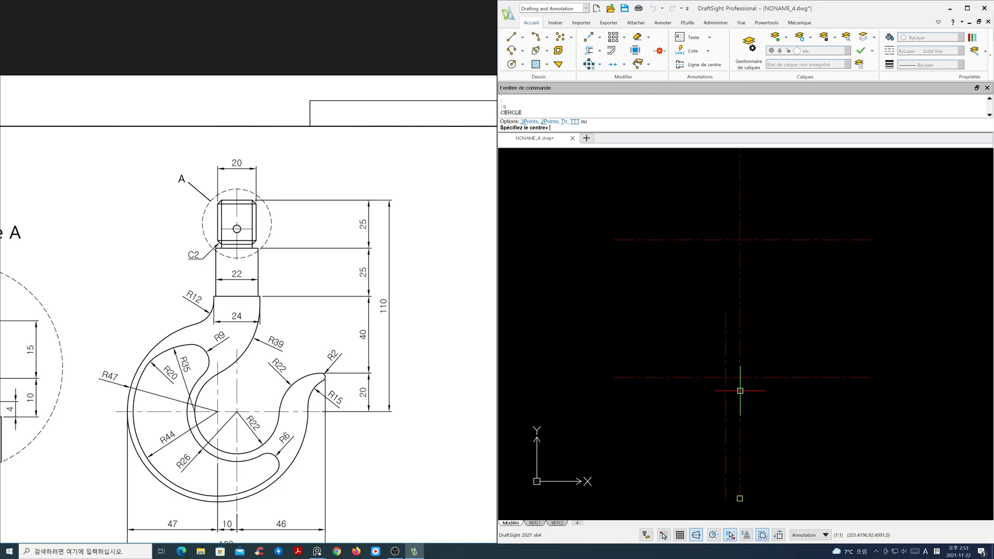
{"action": "left_click", "coordinate": [725, 377]}
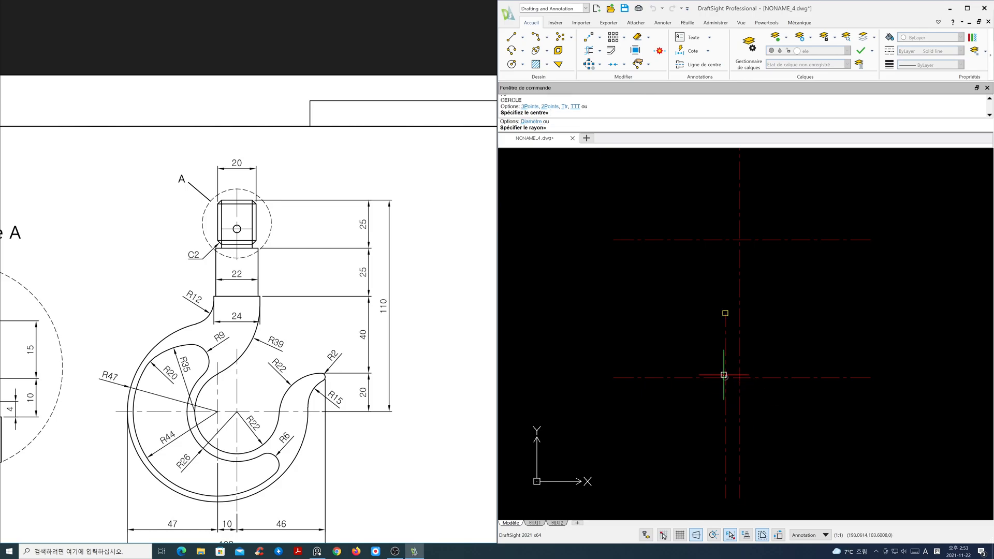
{"action": "key", "text": "Return"}
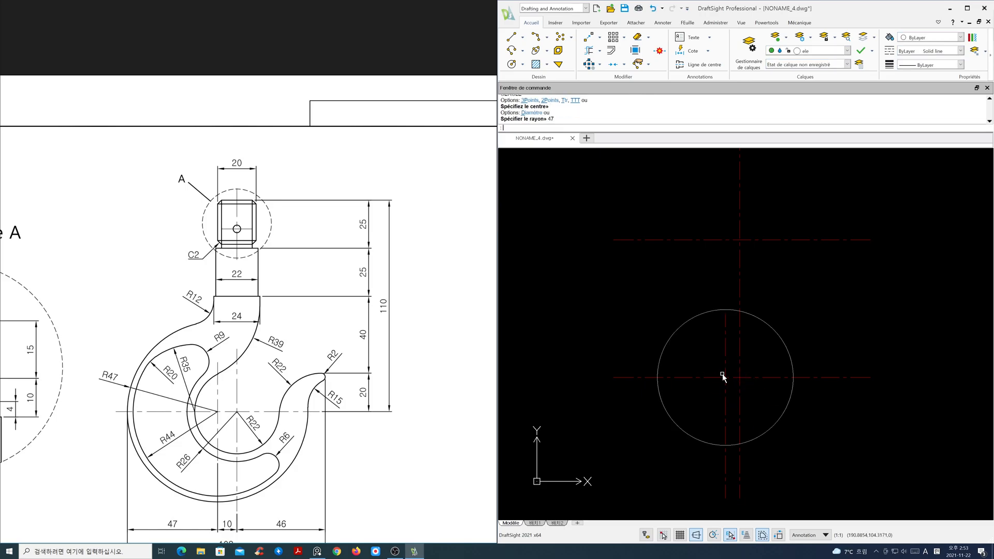
- Draw a circle of radius 22 centred at the intersection of the main vertical and lower horizontal centre lines
{"action": "key", "text": "Return"}
{"action": "left_click", "coordinate": [740, 377]}
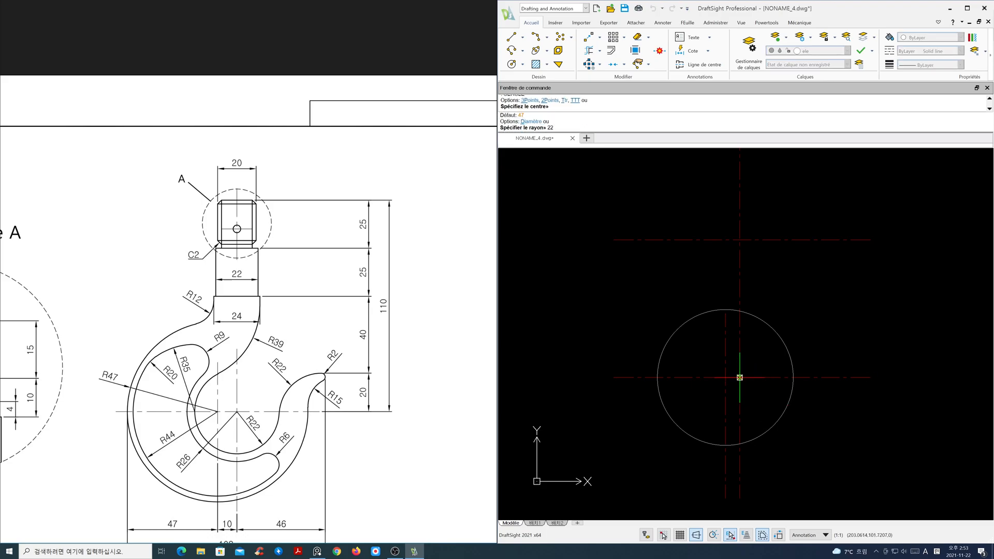
{"action": "type", "text": "22"}
{"action": "key", "text": "Return"}
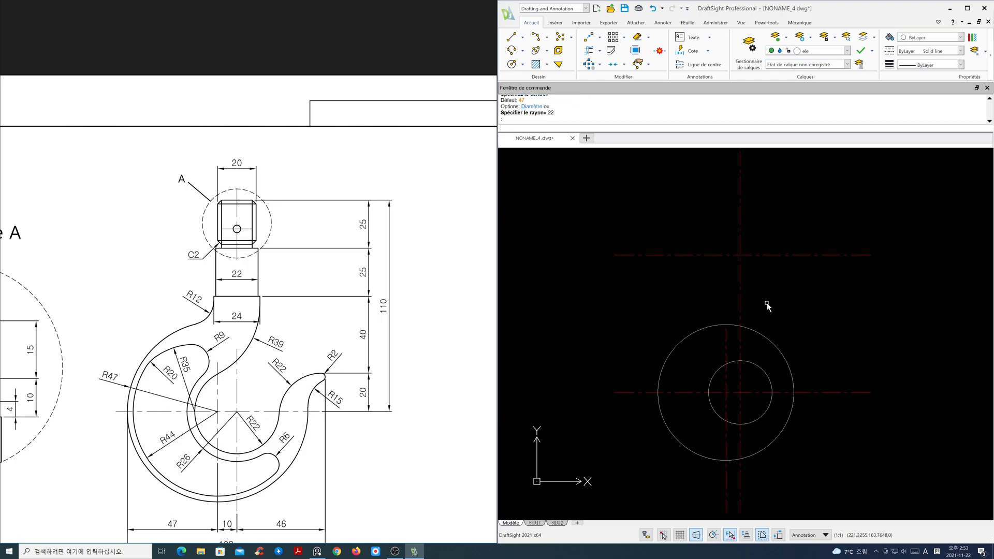
- Offset the main vertical centre line 12 to both sides, placing the copies on the current layer
{"action": "type", "text": "o"}
{"action": "key", "text": "Return"}
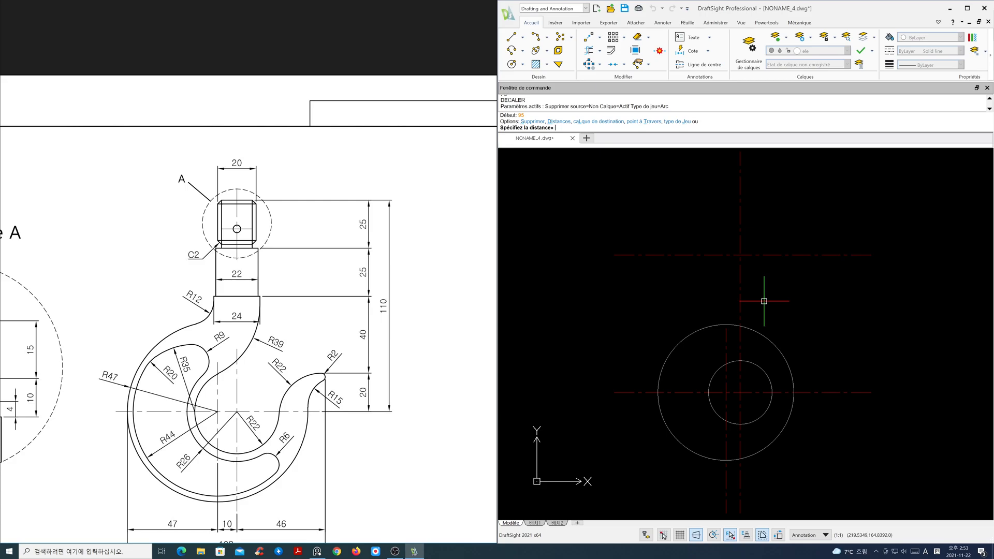
{"action": "type", "text": "l"}
{"action": "key", "text": "Return"}
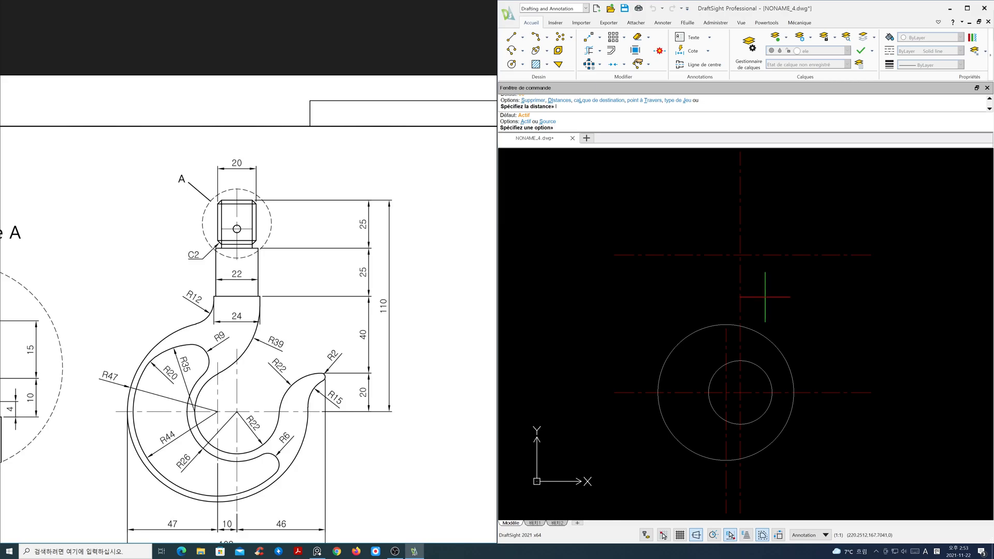
{"action": "type", "text": "a"}
{"action": "key", "text": "Return"}
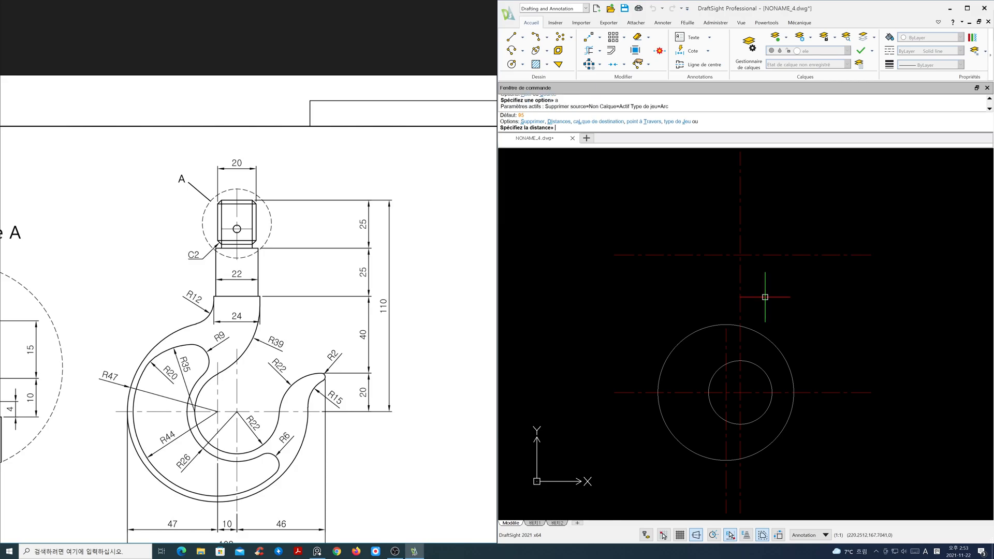
{"action": "key", "text": "Return"}
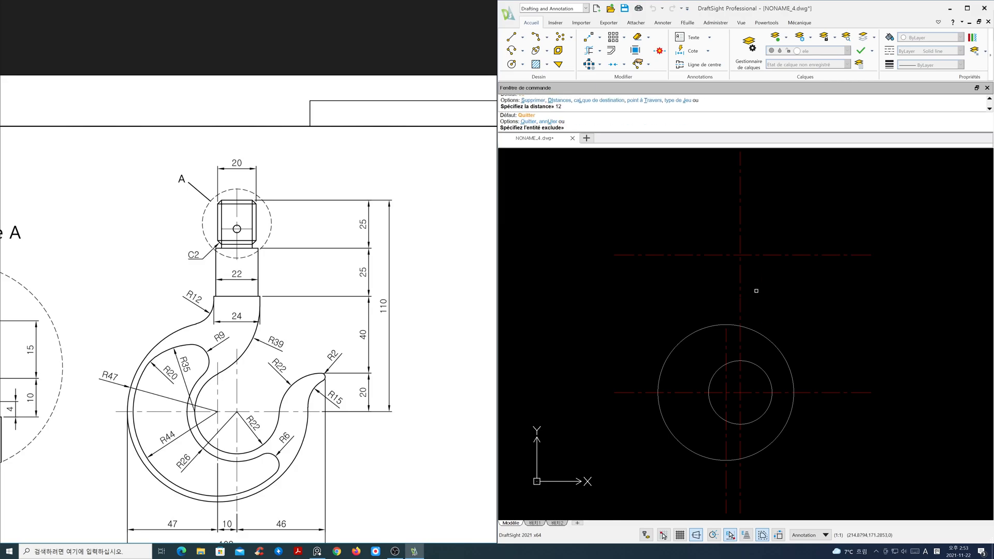
{"action": "left_click", "coordinate": [740, 280]}
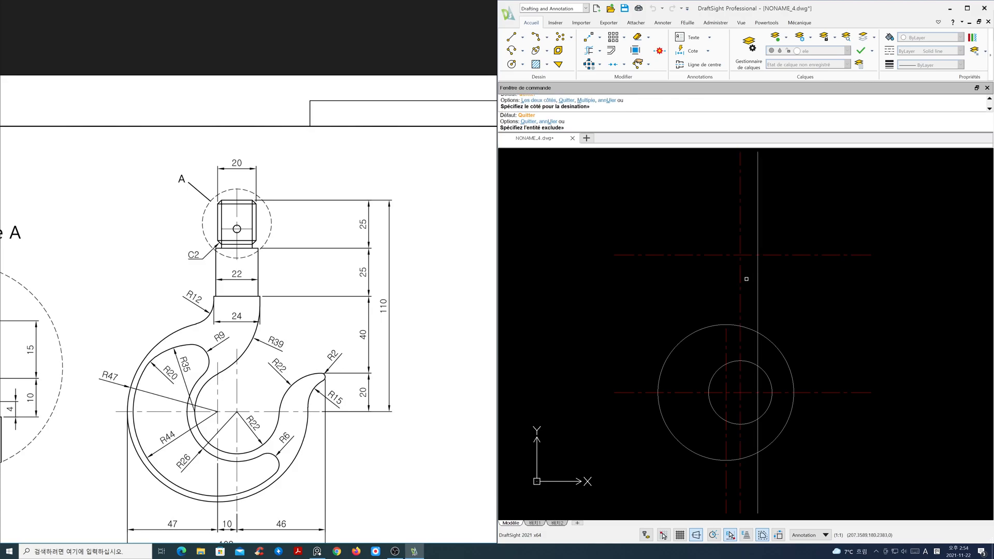
{"action": "left_click", "coordinate": [717, 278]}
{"action": "key", "text": "Return"}
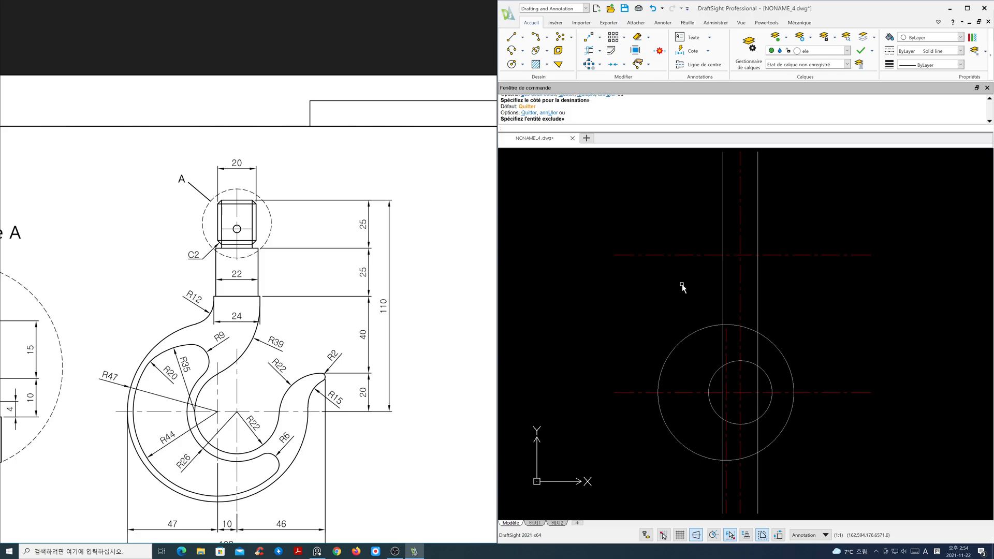
- Offset the upper horizontal centre line 15 upward
{"action": "key", "text": "Return"}
{"action": "left_click_drag", "start_coordinate": [400, 315], "coordinate": [526, 311]}
{"action": "mouse_move", "coordinate": [330, 346]}
{"action": "left_mouse_down"}
{"action": "mouse_move", "coordinate": [443, 273]}
{"action": "mouse_move", "coordinate": [496, 266]}
{"action": "left_mouse_up"}
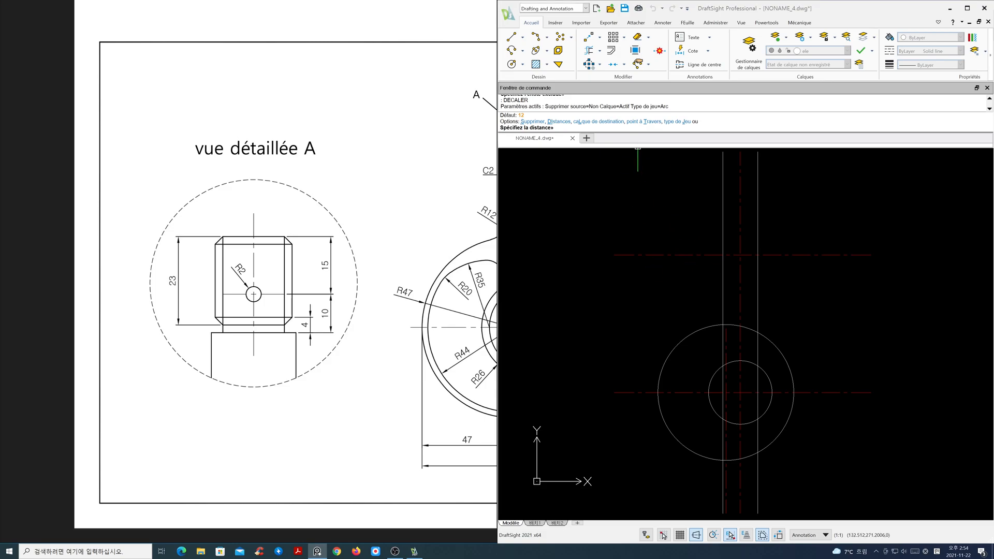
{"action": "key", "text": "Escape"}
{"action": "key", "text": "Return"}
{"action": "type", "text": "15"}
{"action": "key", "text": "Return"}
{"action": "left_click", "coordinate": [686, 254]}
{"action": "key", "text": "Return"}
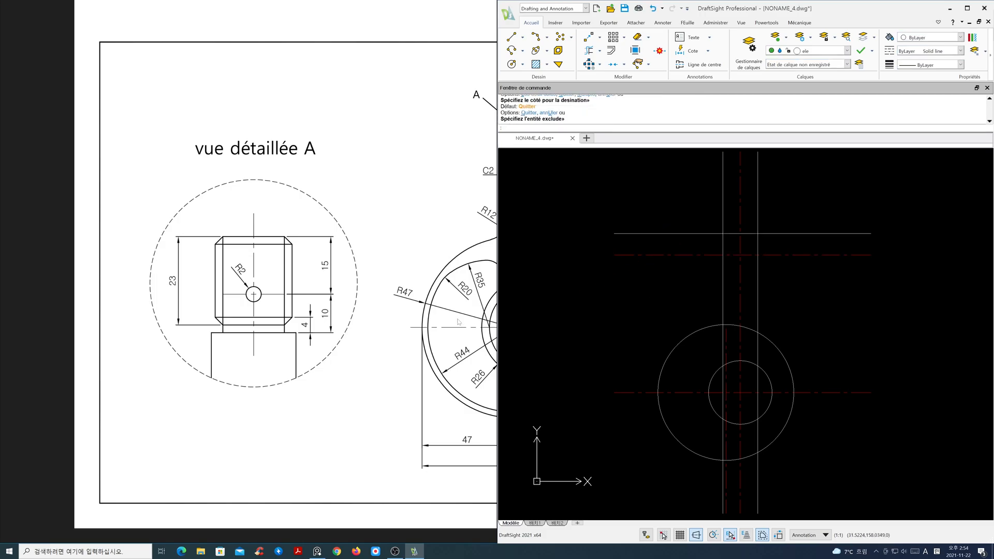
- Offset the new top horizontal line 50 downward
{"action": "scroll", "coordinate": [399, 331], "scroll_direction": "down", "scroll_amount": 3}
{"action": "scroll", "coordinate": [291, 376], "scroll_direction": "up", "scroll_amount": 4}
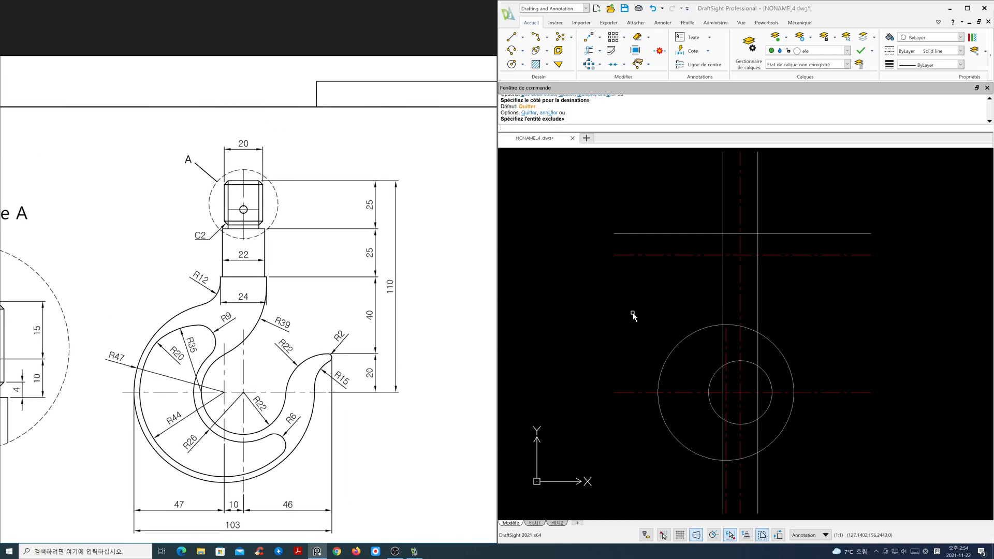
{"action": "left_click", "coordinate": [796, 302]}
{"action": "key", "text": "Escape"}
{"action": "type", "text": "o"}
{"action": "key", "text": "Return"}
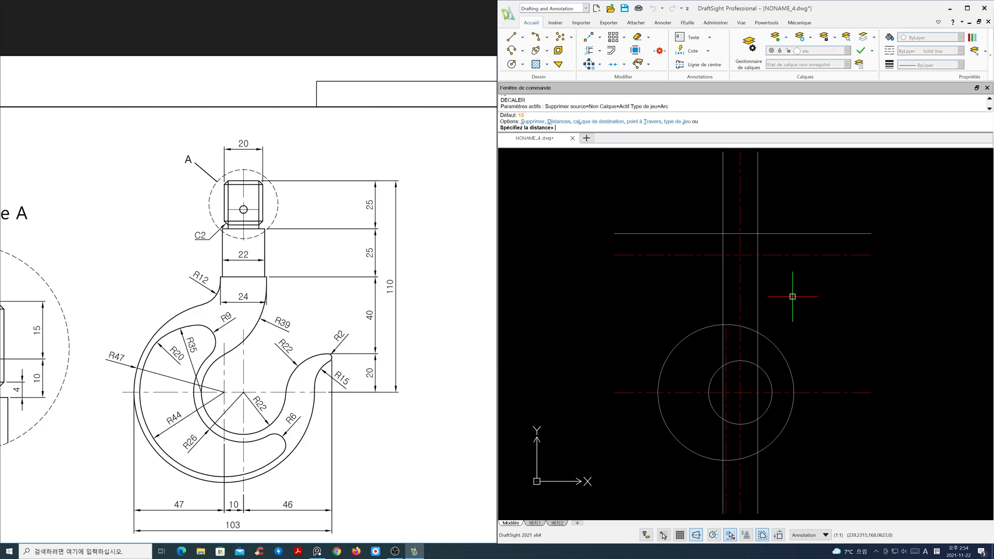
{"action": "type", "text": "50"}
{"action": "key", "text": "Return"}
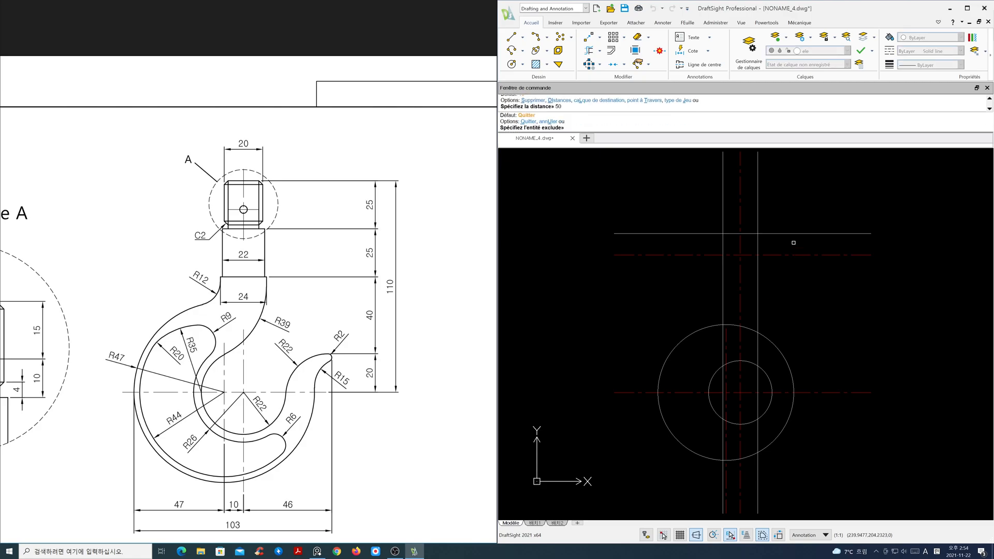
{"action": "left_click", "coordinate": [793, 234]}
{"action": "left_click", "coordinate": [793, 284]}
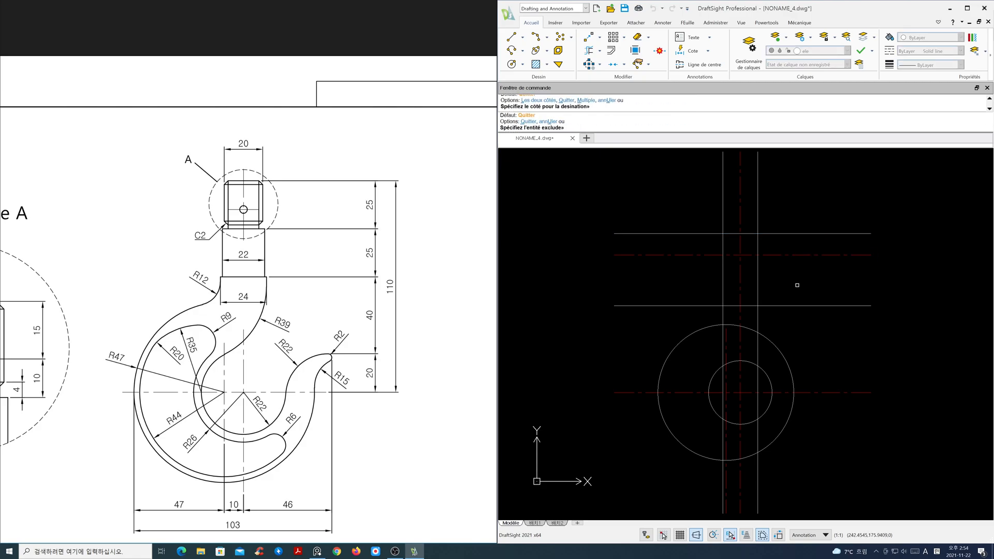
{"action": "key", "text": "Return"}
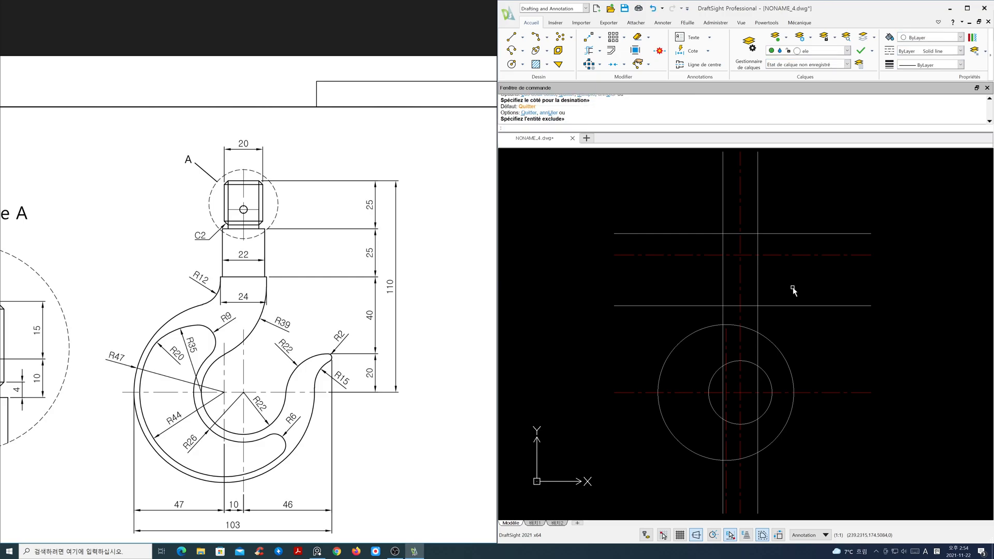
- Trim the offset construction lines to form the shank's rectangular outline above the circles
{"action": "left_click", "coordinate": [611, 50]}
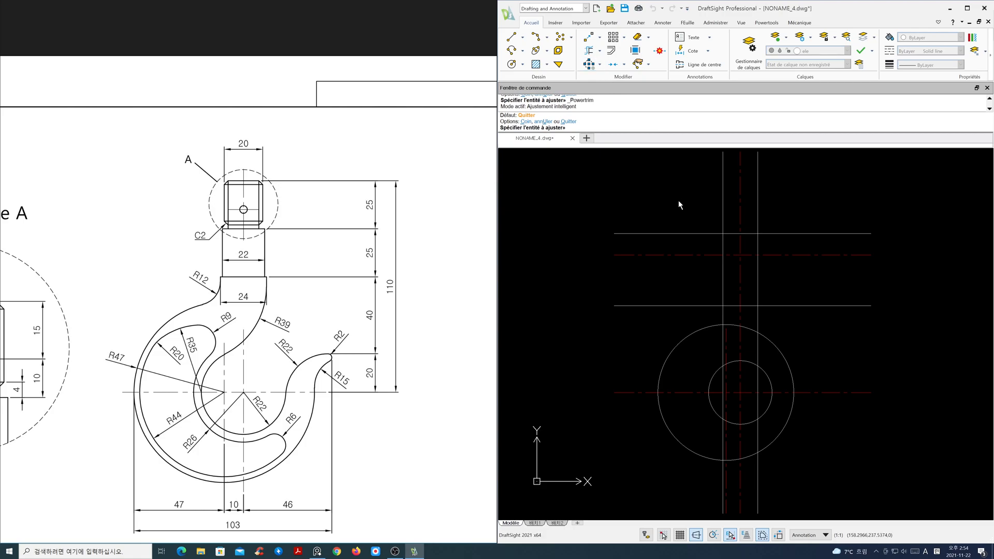
{"action": "key", "text": "Return"}
{"action": "left_click", "coordinate": [723, 246]}
{"action": "left_click", "coordinate": [730, 234]}
{"action": "left_click", "coordinate": [730, 234]}
{"action": "left_click", "coordinate": [757, 275]}
{"action": "left_click", "coordinate": [755, 255]}
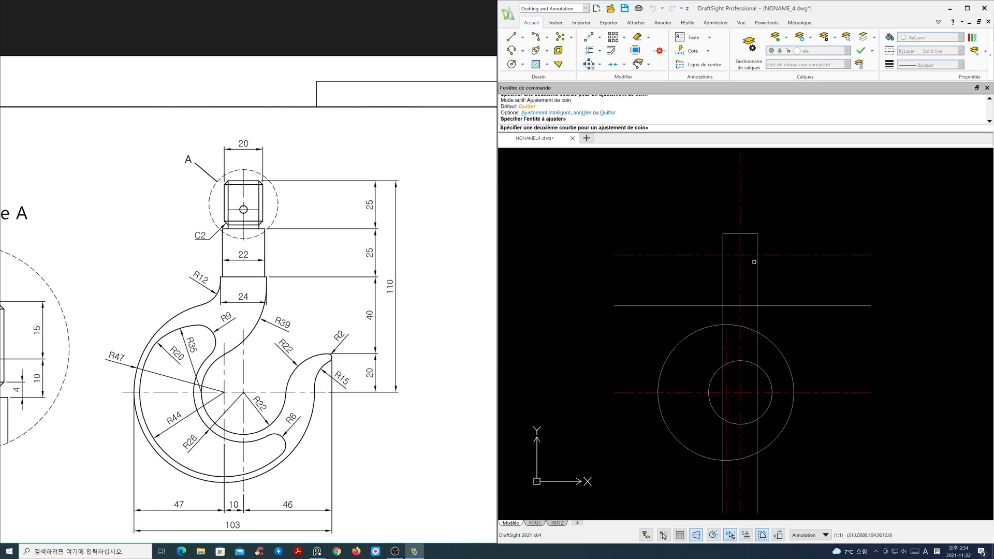
{"action": "left_click", "coordinate": [751, 305]}
{"action": "left_click", "coordinate": [750, 306]}
{"action": "left_click", "coordinate": [723, 295]}
{"action": "key", "text": "Escape"}
- Fillet the shank's left side to the large circle with radius 12 in multiple mode
{"action": "scroll", "coordinate": [717, 321], "scroll_direction": "up", "scroll_amount": 1}
{"action": "middle_click_drag", "start_coordinate": [748, 333], "coordinate": [749, 303]}
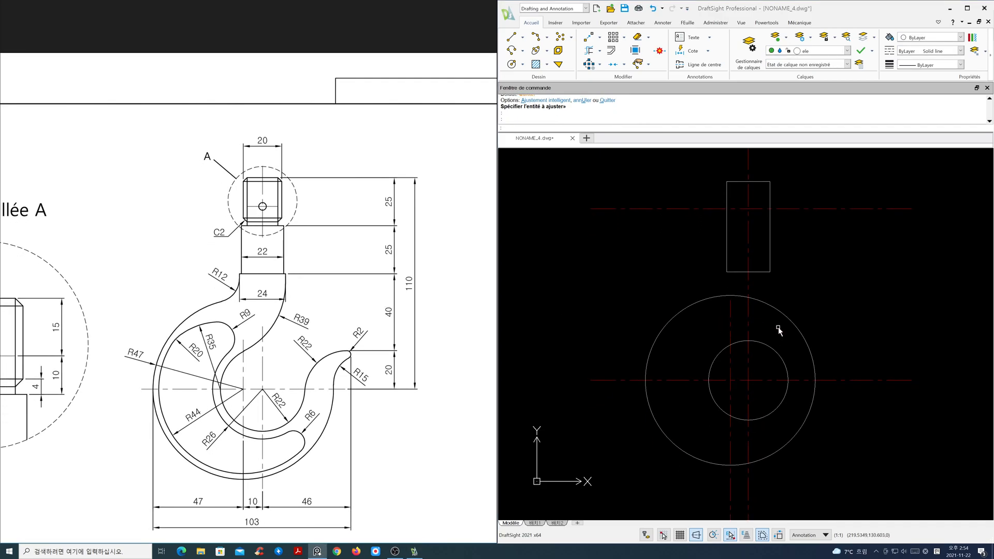
{"action": "left_click", "coordinate": [678, 261]}
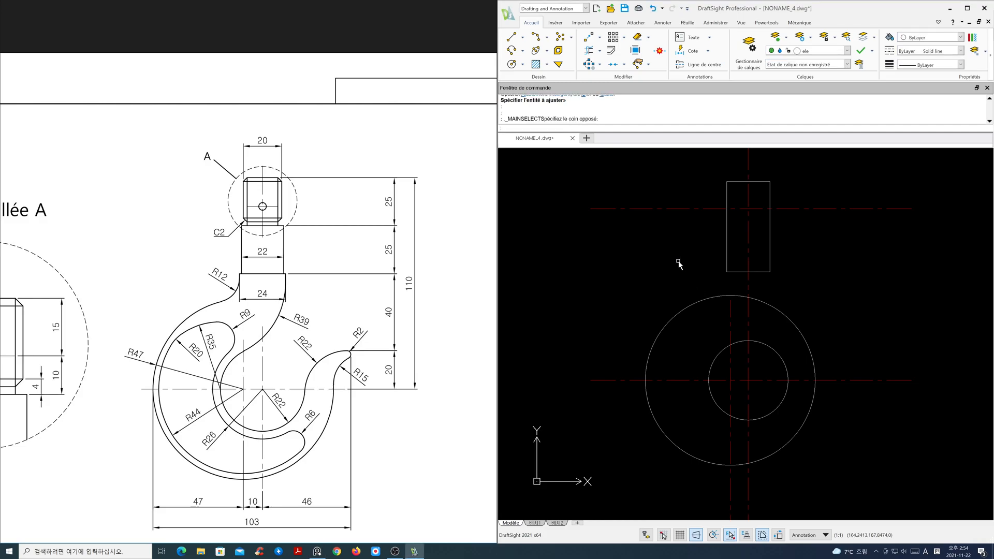
{"action": "key", "text": "Return"}
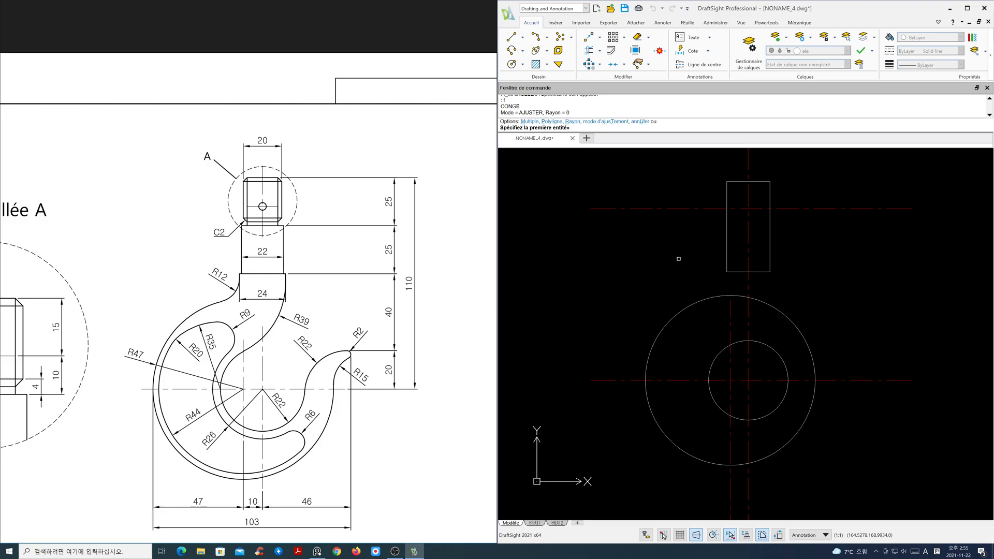
{"action": "type", "text": "m"}
{"action": "key", "text": "Return"}
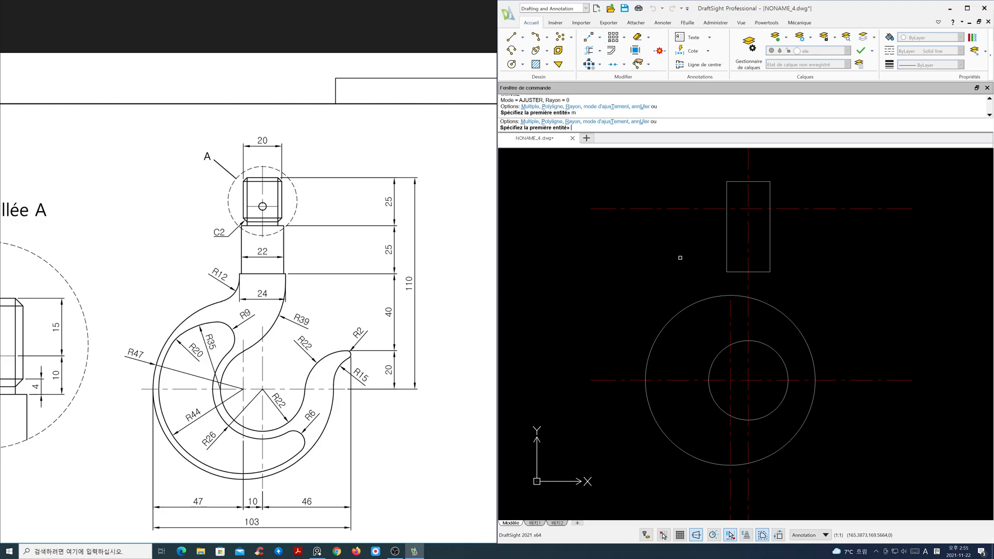
{"action": "key", "text": "Return"}
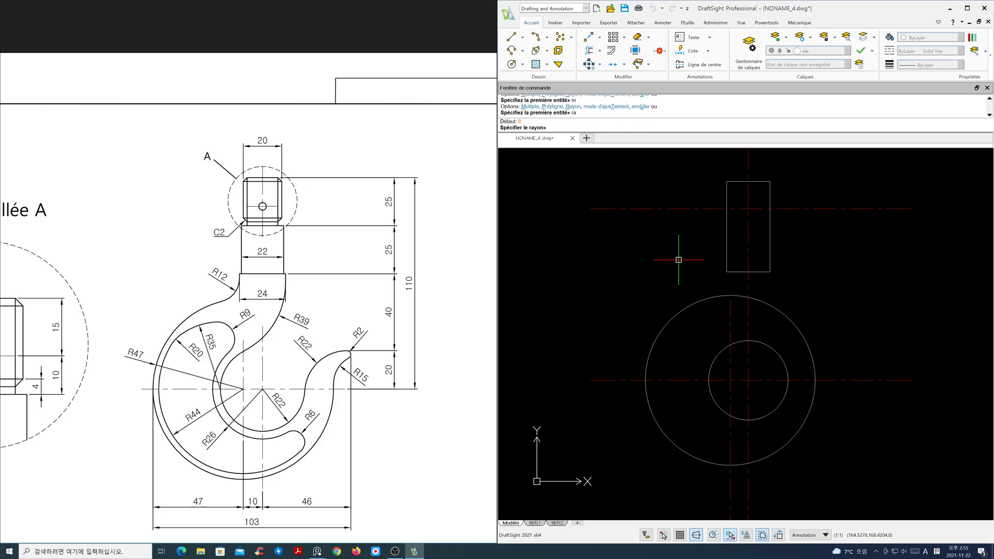
{"action": "type", "text": "12"}
{"action": "key", "text": "Return"}
{"action": "left_click", "coordinate": [727, 263]}
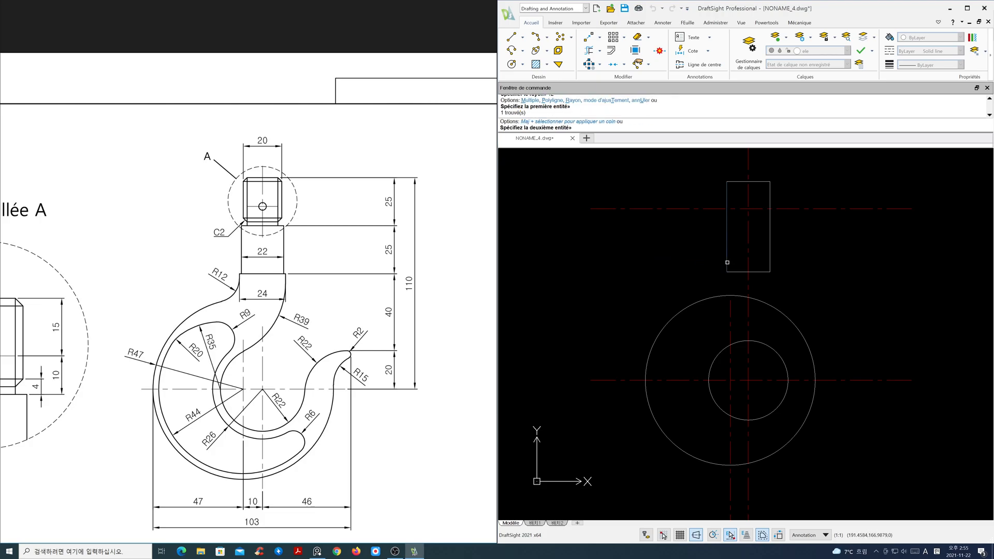
{"action": "left_click", "coordinate": [697, 303]}
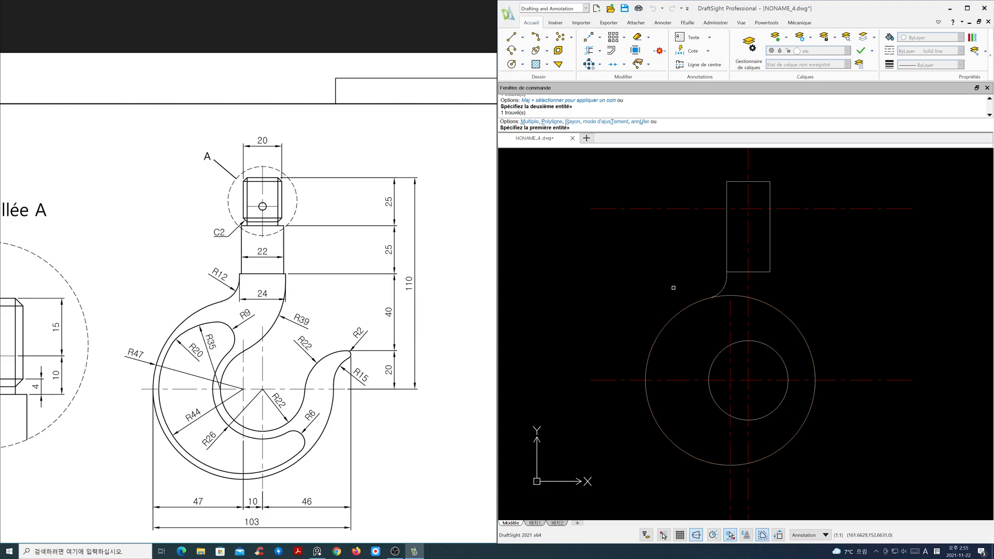
- Fillet the shank's right side to the small circle with radius 39
{"action": "type", "text": "ra"}
{"action": "key", "text": "Return"}
{"action": "type", "text": "3"}
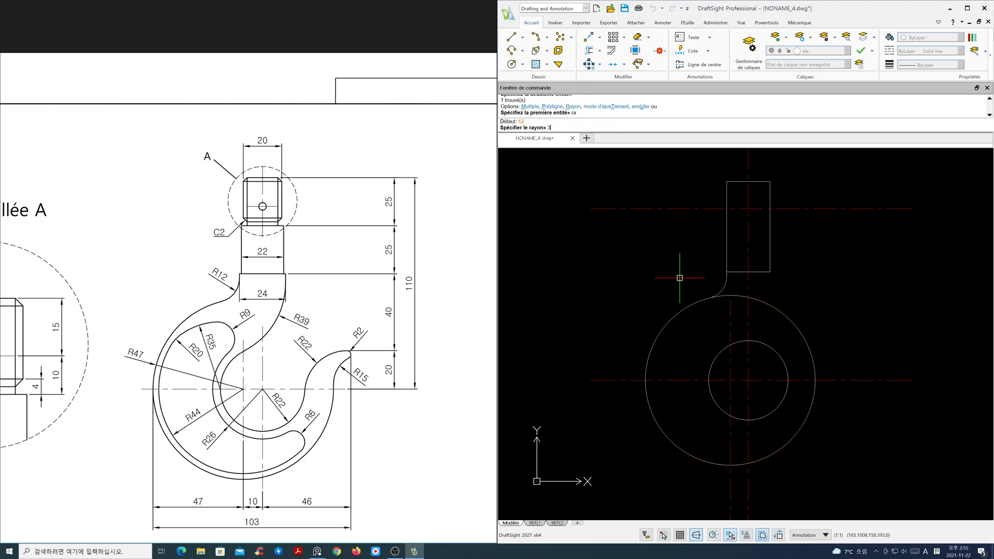
{"action": "type", "text": "9"}
{"action": "key", "text": "Return"}
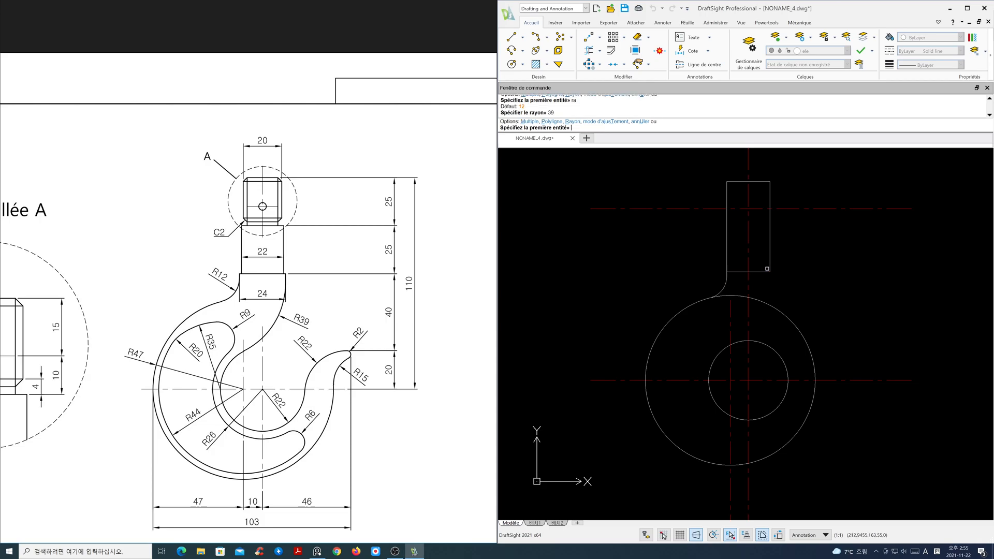
{"action": "left_click", "coordinate": [770, 269]}
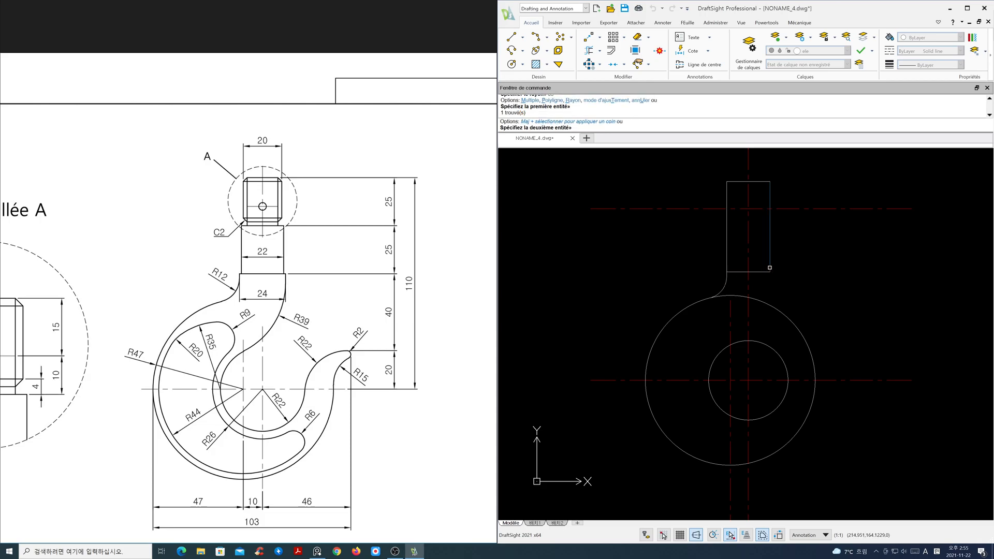
{"action": "left_click", "coordinate": [738, 340]}
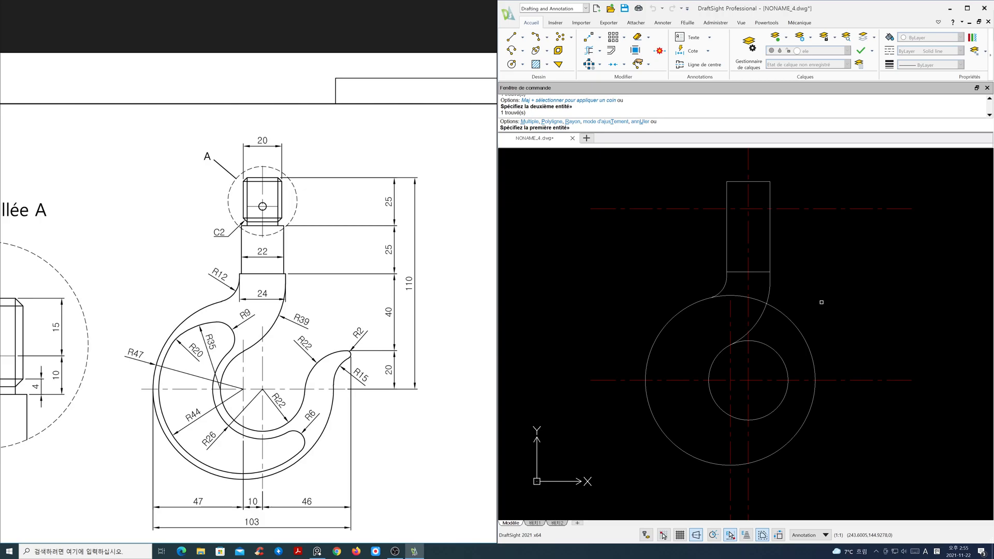
{"action": "key", "text": "Escape"}
- Hide the cen layer and trim the large circle's arc between the two shank fillets
{"action": "left_click", "coordinate": [848, 50]}
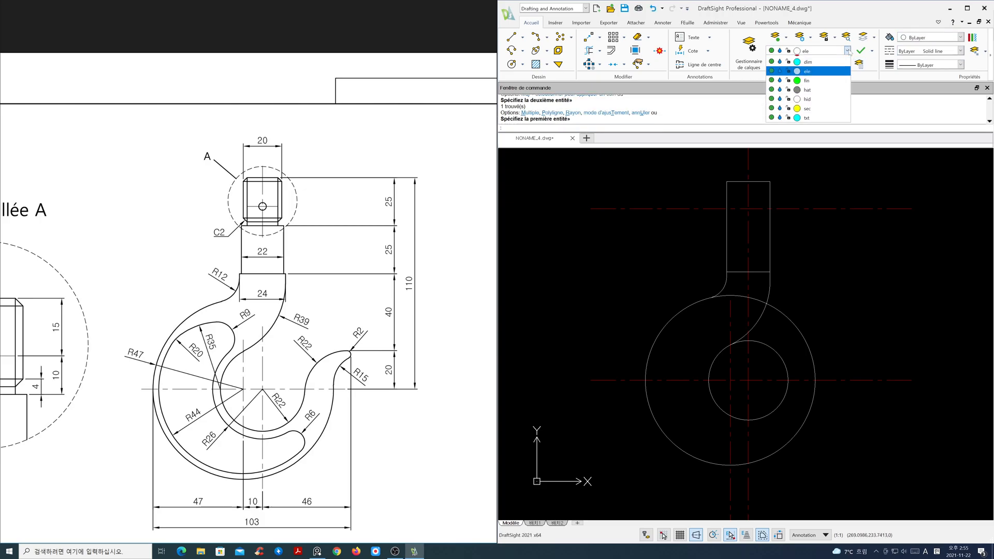
{"action": "left_click", "coordinate": [780, 165]}
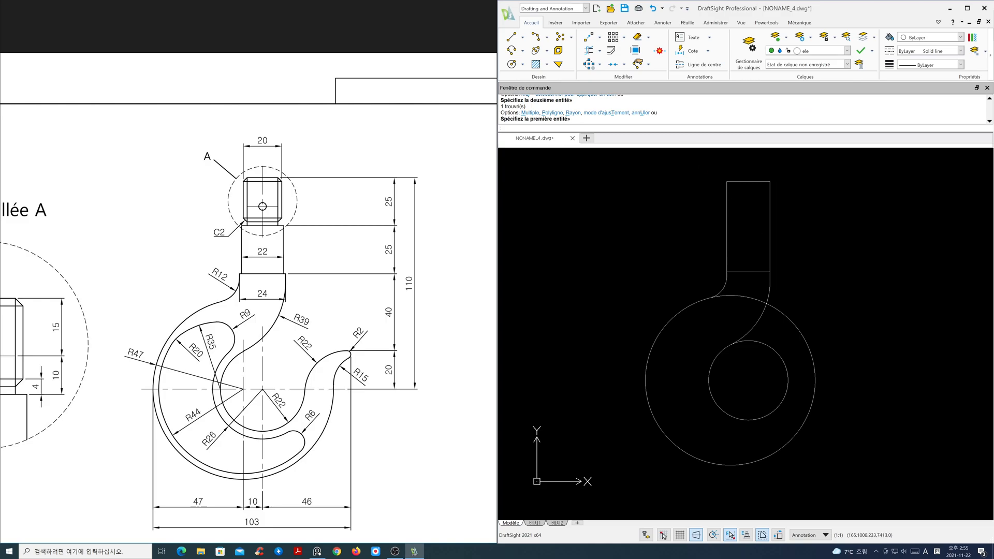
{"action": "left_click", "coordinate": [589, 51]}
{"action": "left_click_drag", "start_coordinate": [733, 307], "coordinate": [733, 308]}
{"action": "key", "text": "Return"}
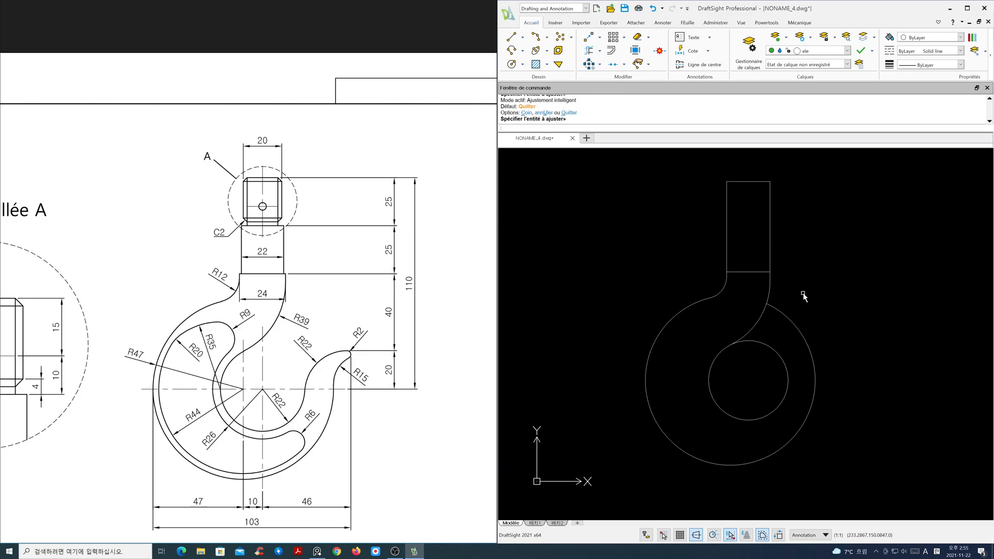
- Turn the cen centre-line layer back on
{"action": "left_click", "coordinate": [847, 50]}
{"action": "left_click", "coordinate": [780, 68]}
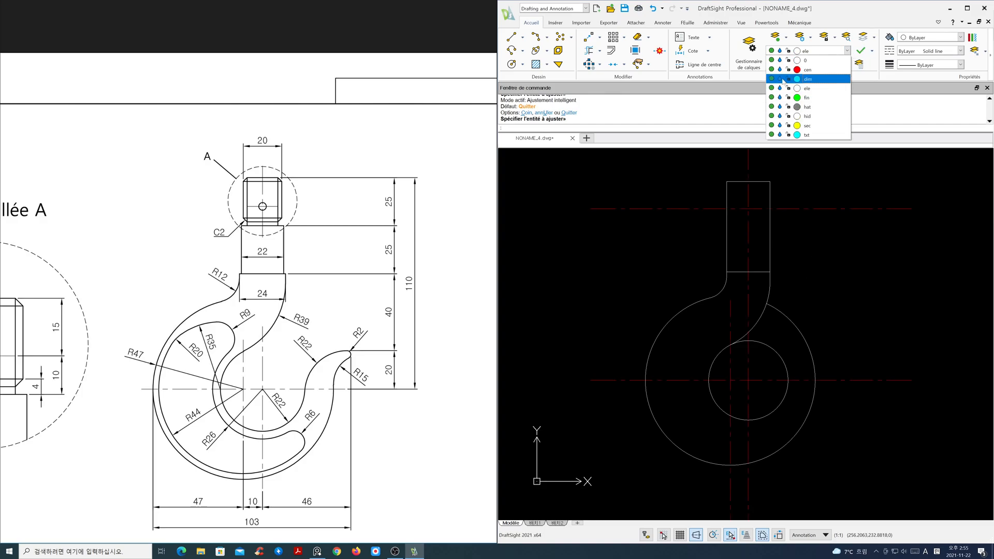
{"action": "left_click", "coordinate": [812, 261]}
{"action": "key", "text": "Escape"}
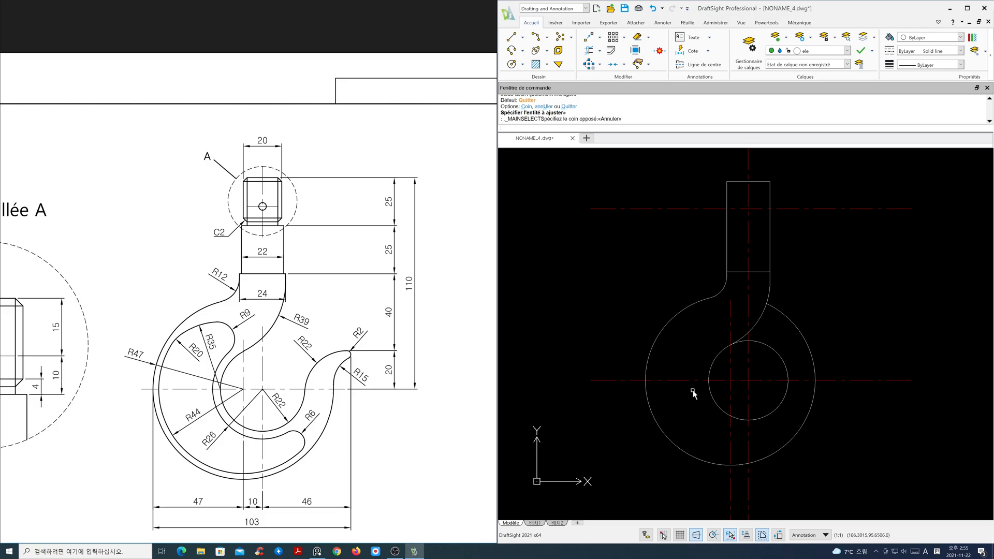
- Offset the main vertical centre line 46 to the right
{"action": "left_click_drag", "start_coordinate": [405, 393], "coordinate": [379, 365]}
{"action": "scroll", "coordinate": [380, 365], "scroll_direction": "up", "scroll_amount": 4}
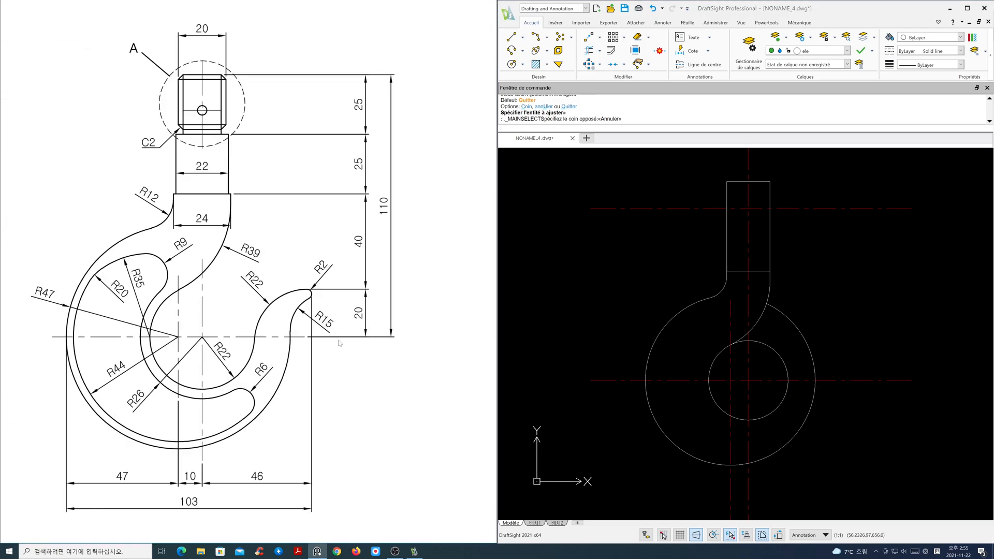
{"action": "scroll", "coordinate": [271, 284], "scroll_direction": "up", "scroll_amount": 1}
{"action": "mouse_move", "coordinate": [785, 361]}
{"action": "middle_mouse_down"}
{"action": "mouse_move", "coordinate": [752, 296]}
{"action": "mouse_move", "coordinate": [776, 317]}
{"action": "middle_mouse_up"}
{"action": "scroll", "coordinate": [750, 294], "scroll_direction": "up", "scroll_amount": 2}
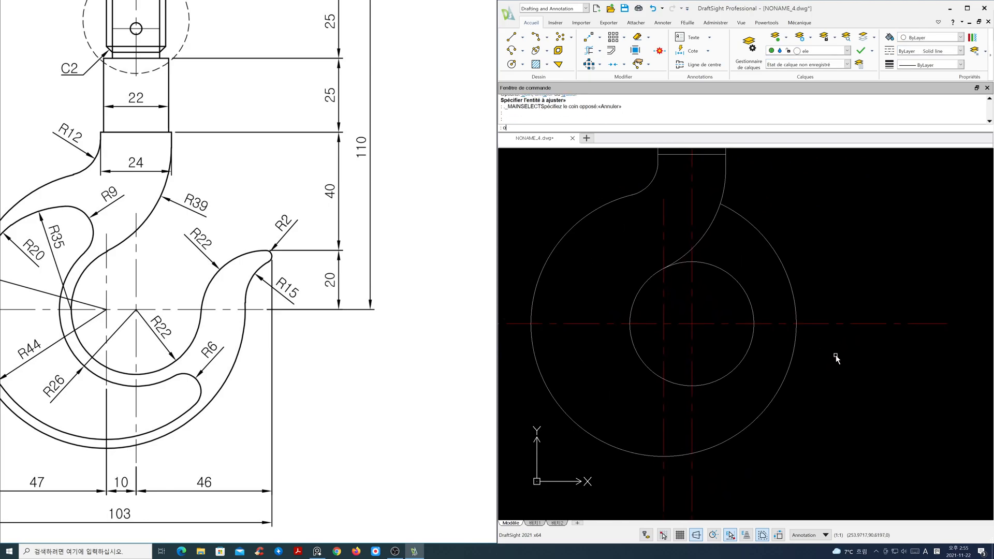
{"action": "type", "text": "O"}
{"action": "key", "text": "Return"}
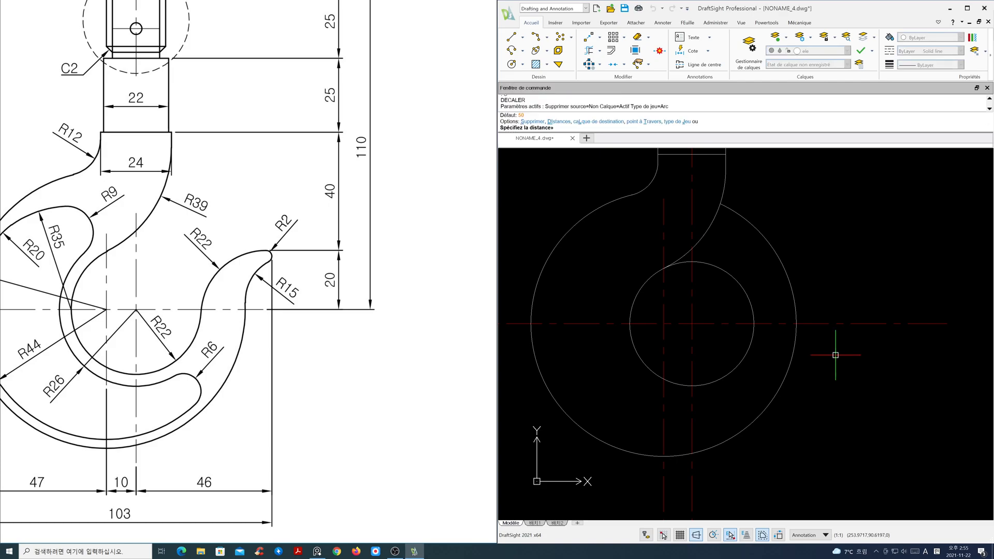
{"action": "type", "text": "46"}
{"action": "key", "text": "Return"}
{"action": "left_click", "coordinate": [693, 422]}
{"action": "left_click", "coordinate": [766, 431]}
{"action": "key", "text": "Return"}
- Offset the lower horizontal centre line 20 upward
{"action": "key", "text": "Return"}
{"action": "type", "text": "20"}
{"action": "key", "text": "Return"}
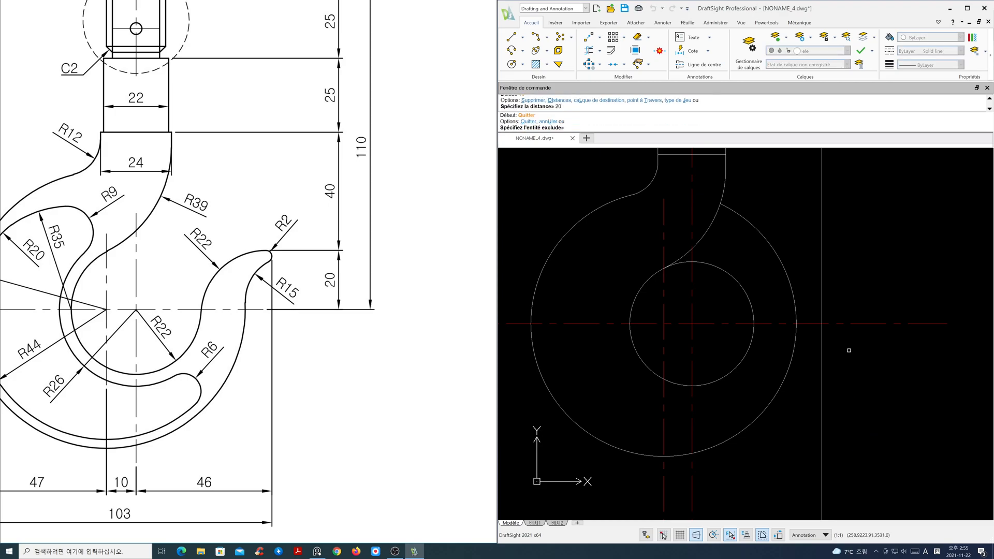
{"action": "left_click", "coordinate": [857, 324]}
{"action": "left_click", "coordinate": [861, 310]}
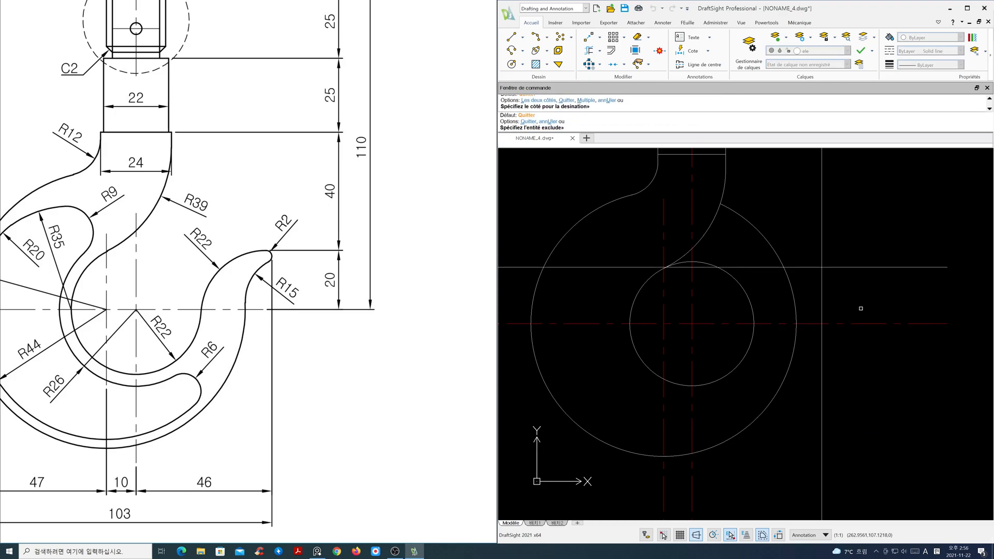
{"action": "key", "text": "Return"}
- Draw a radius 2 circle tangent to the two new offset lines
{"action": "type", "text": "c"}
{"action": "key", "text": "Return"}
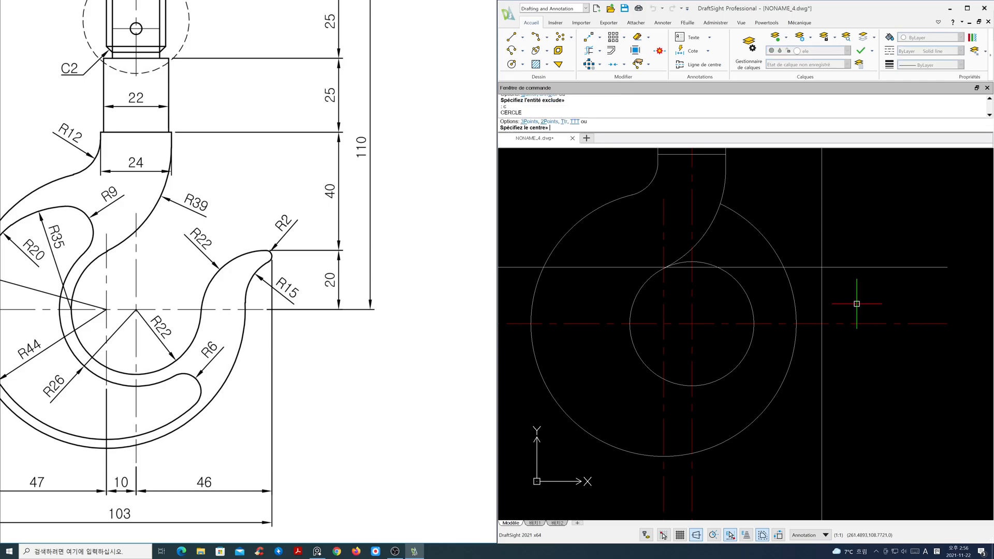
{"action": "type", "text": "t"}
{"action": "key", "text": "Return"}
{"action": "left_click", "coordinate": [817, 268]}
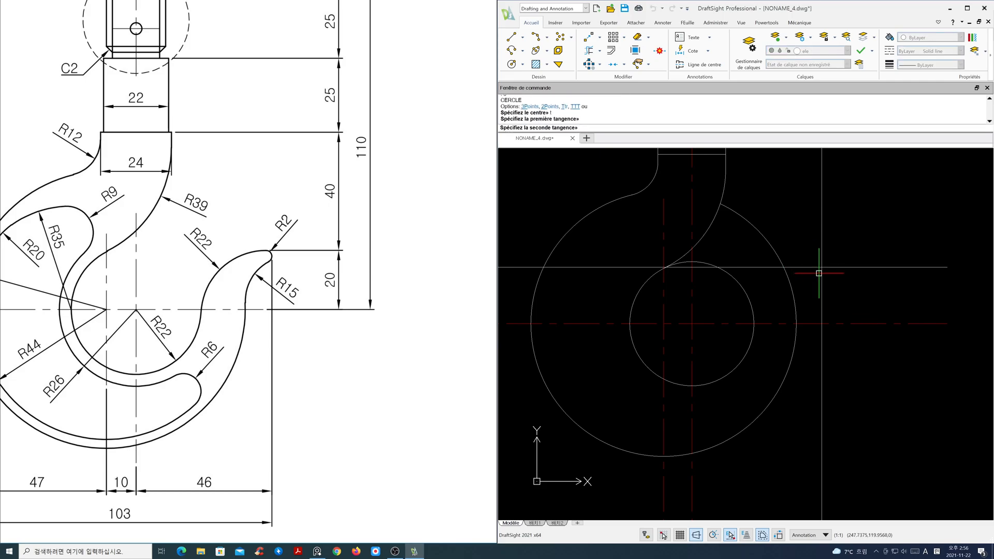
{"action": "left_click", "coordinate": [822, 279]}
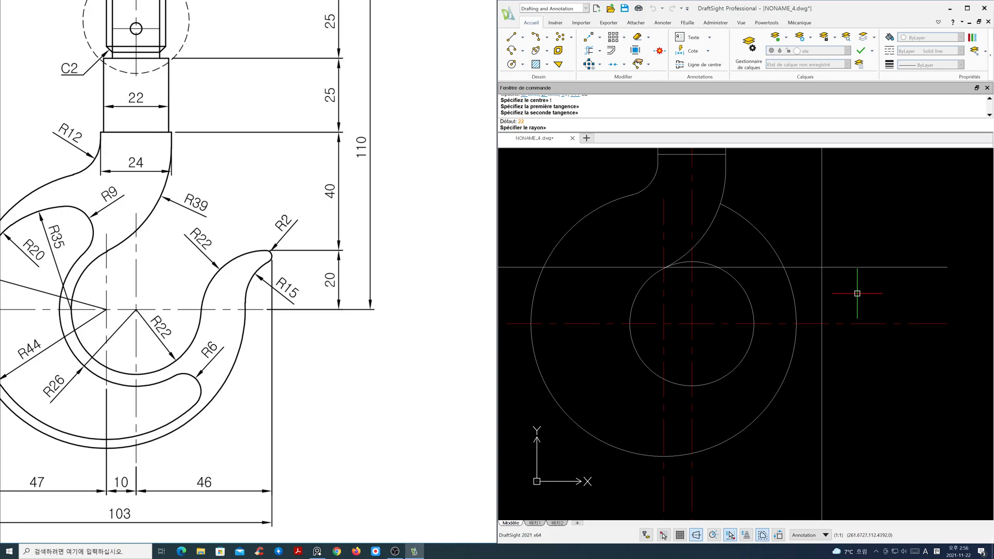
{"action": "type", "text": "2"}
{"action": "key", "text": "Return"}
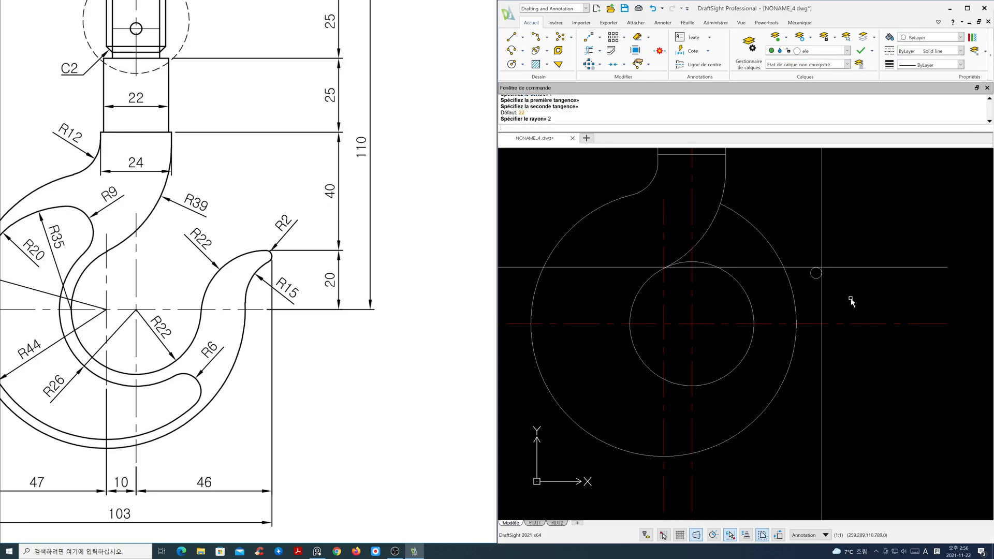
- Erase the two offset construction lines around the small circle
{"action": "type", "text": "e"}
{"action": "key", "text": "Return"}
{"action": "left_click", "coordinate": [821, 292]}
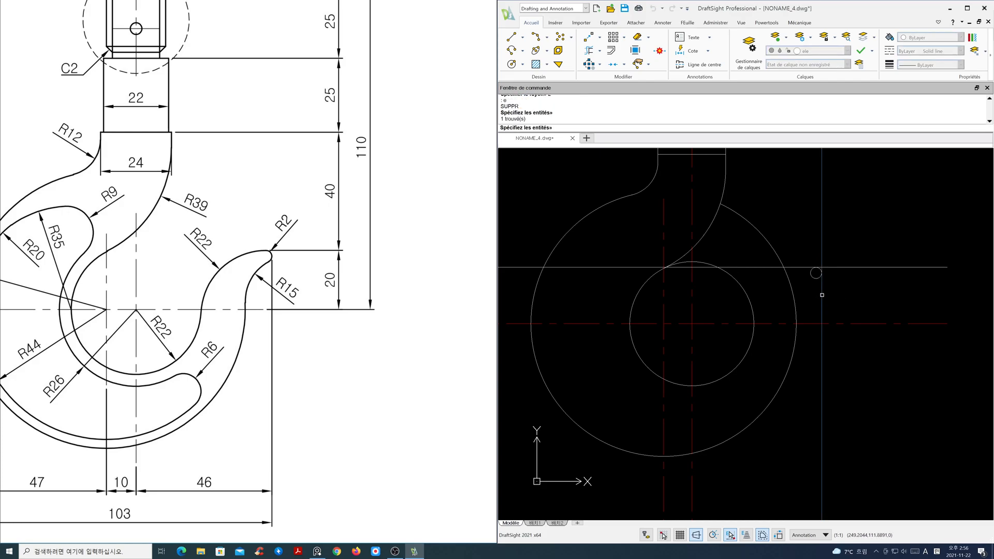
{"action": "left_click", "coordinate": [797, 267]}
{"action": "key", "text": "Return"}
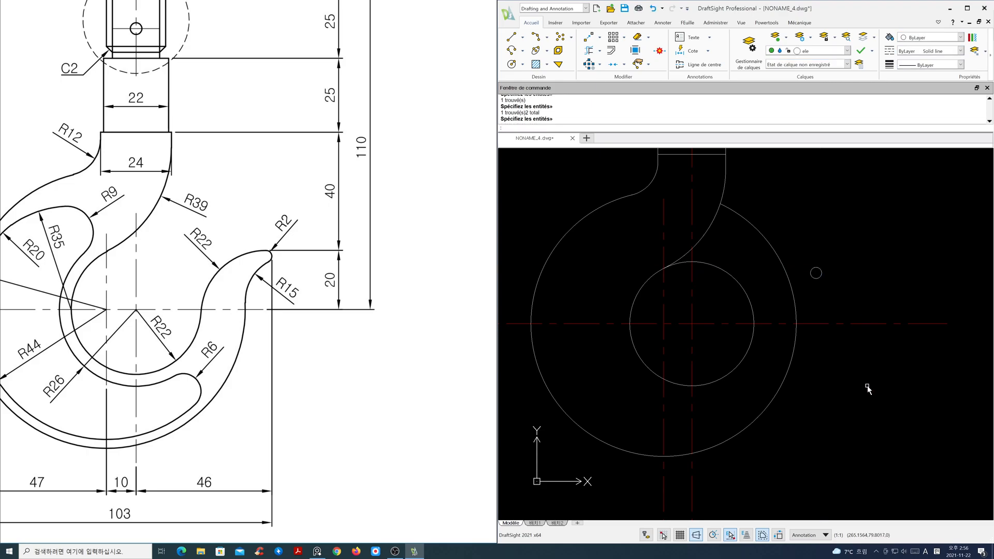
- Fillet the large circle to the radius 2 circle with radius 15
{"action": "type", "text": "f"}
{"action": "key", "text": "Return"}
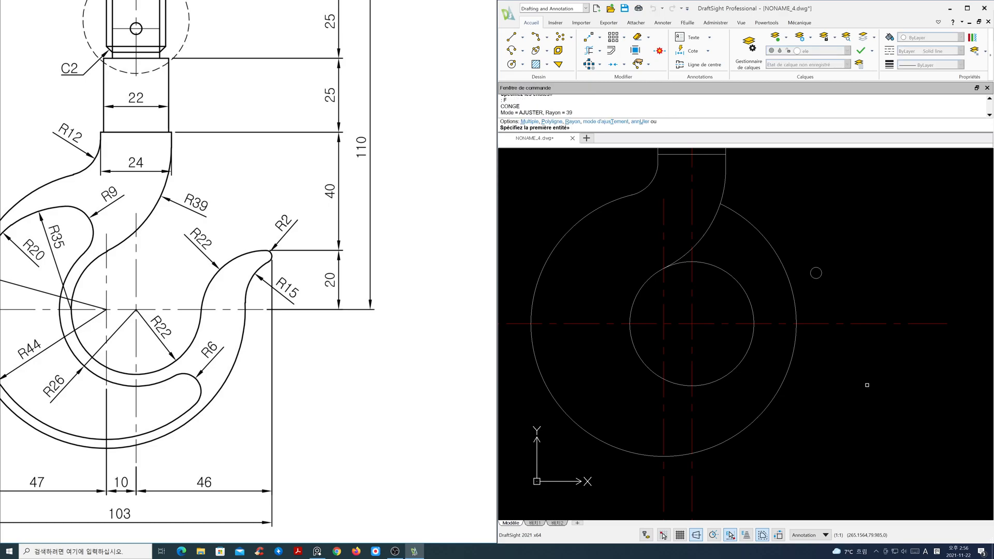
{"action": "type", "text": "m"}
{"action": "key", "text": "Return"}
{"action": "type", "text": "ra"}
{"action": "key", "text": "Return"}
{"action": "type", "text": "15"}
{"action": "key", "text": "Return"}
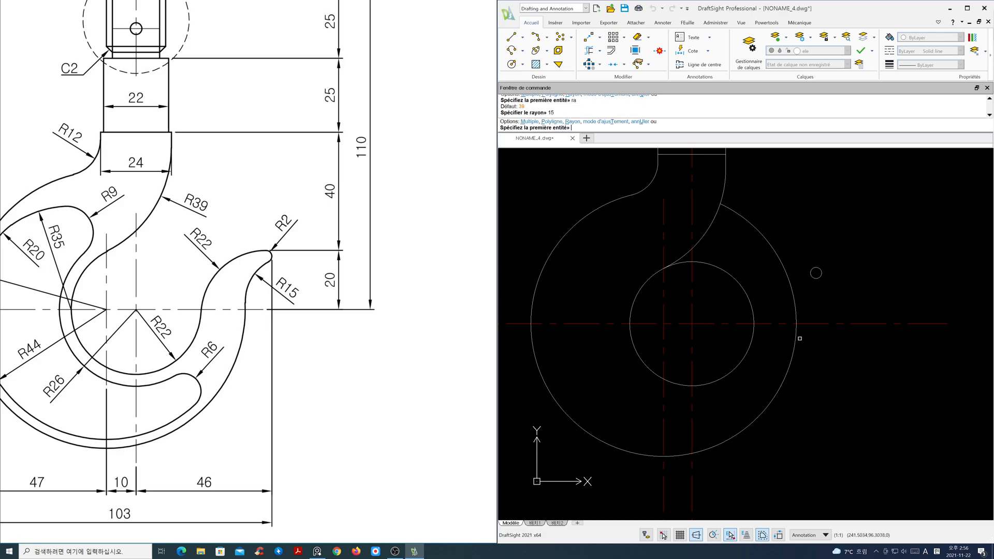
{"action": "left_click", "coordinate": [797, 337]}
{"action": "left_click", "coordinate": [820, 277]}
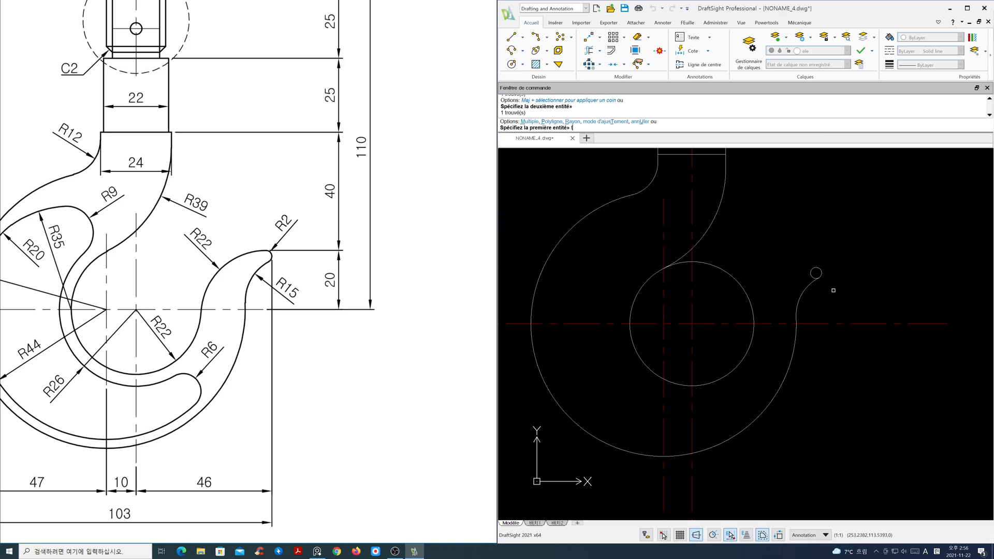
- Try to fillet the small circle to the radius 2 circle with radius 22
{"action": "type", "text": "ra"}
{"action": "key", "text": "Return"}
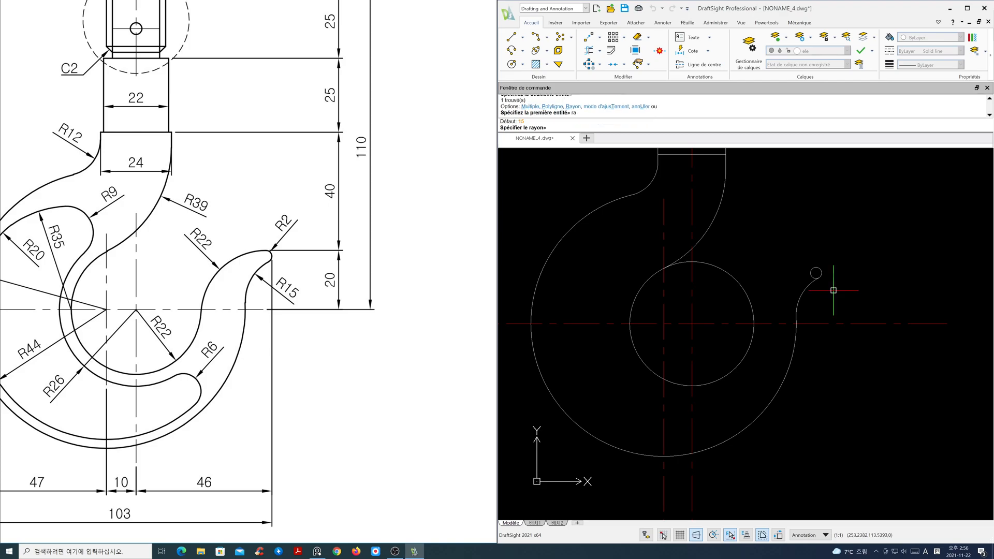
{"action": "type", "text": "22"}
{"action": "key", "text": "Return"}
{"action": "left_click", "coordinate": [757, 333]}
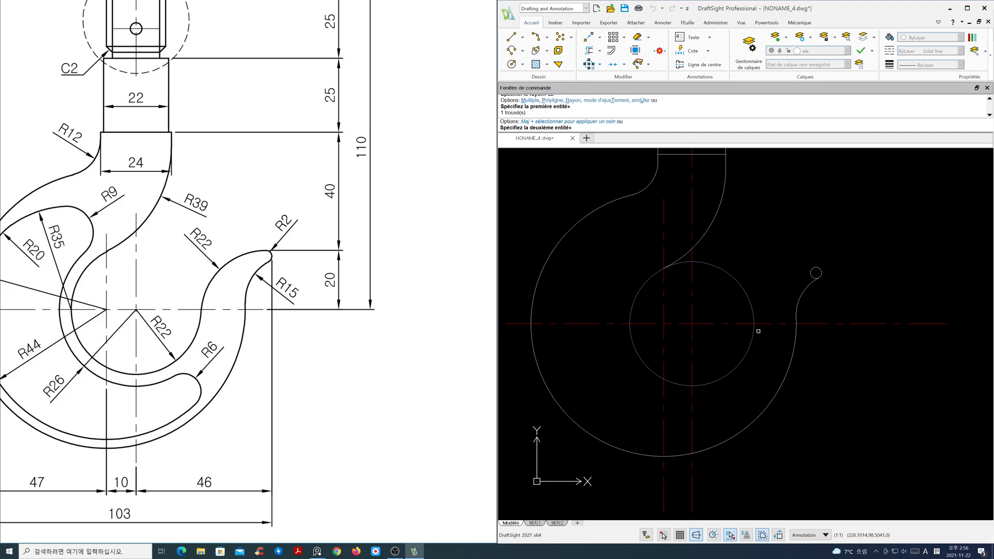
{"action": "left_click", "coordinate": [816, 267]}
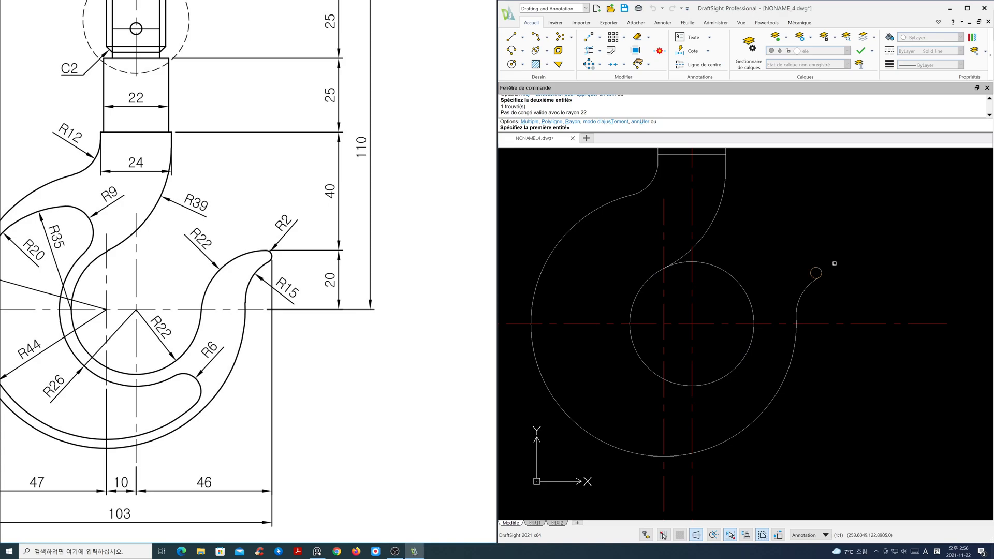
- Draw a radius 22 circle tangent to the central circle and the small radius 2 circle
{"action": "key", "text": "Escape"}
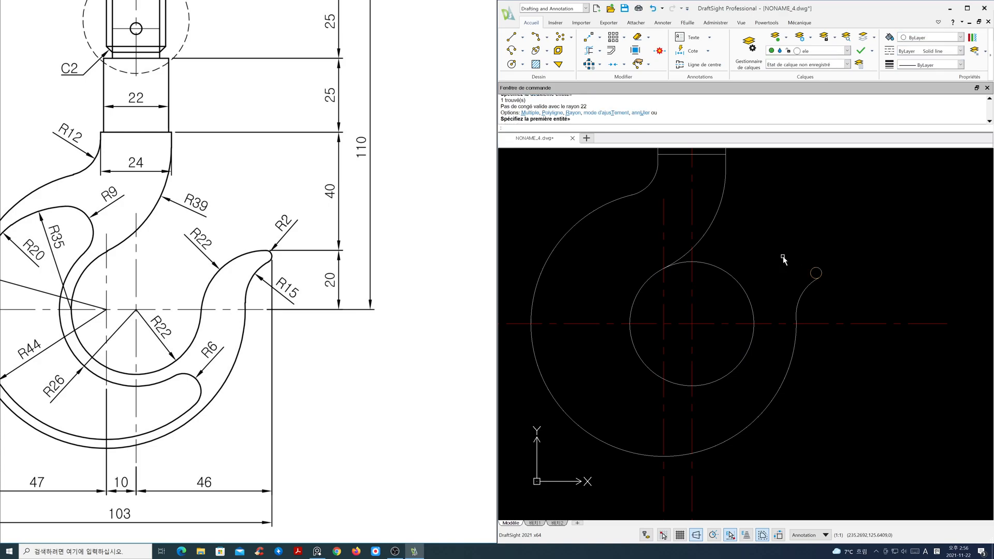
{"action": "type", "text": "c"}
{"action": "key", "text": "Return"}
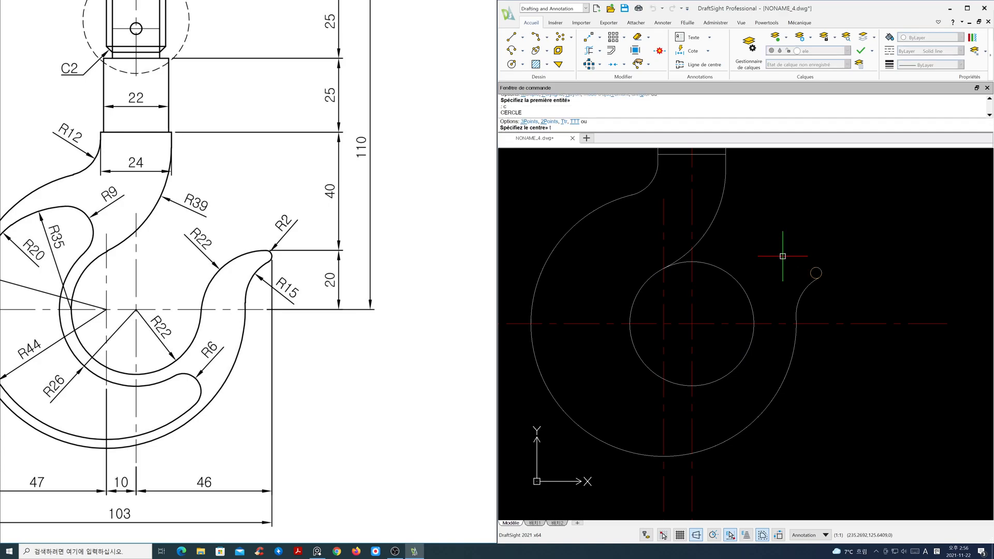
{"action": "type", "text": "t"}
{"action": "key", "text": "Return"}
{"action": "left_click", "coordinate": [755, 336]}
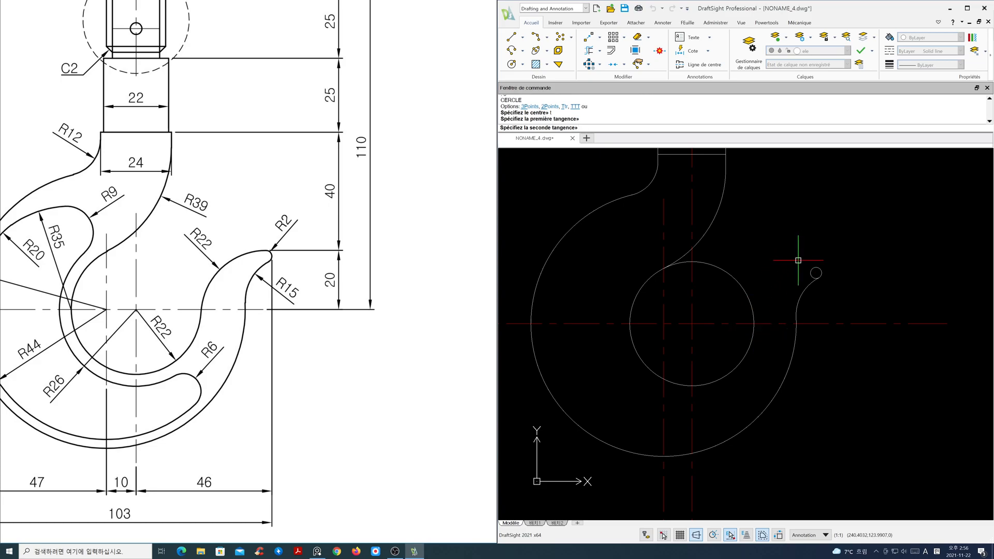
{"action": "left_click", "coordinate": [815, 267]}
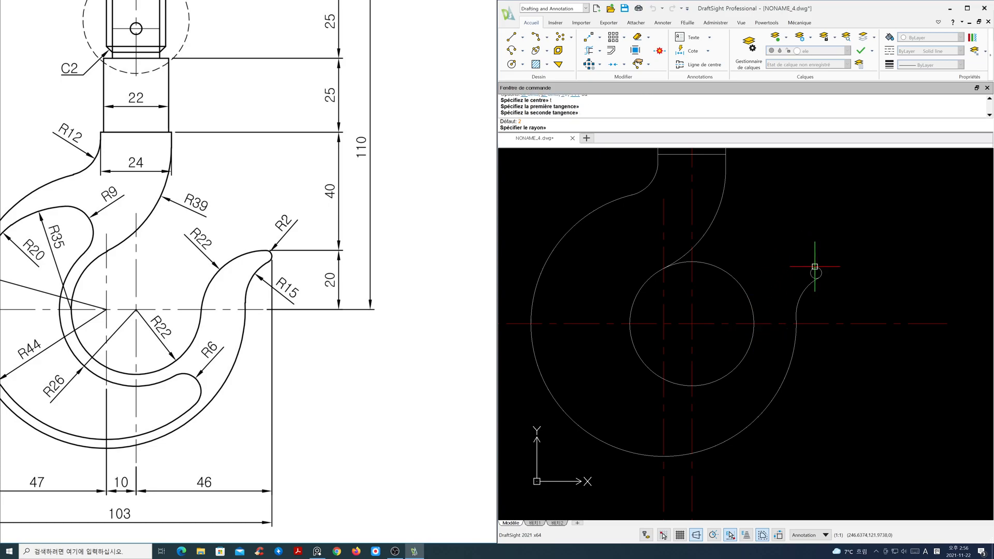
{"action": "type", "text": "22"}
{"action": "key", "text": "Return"}
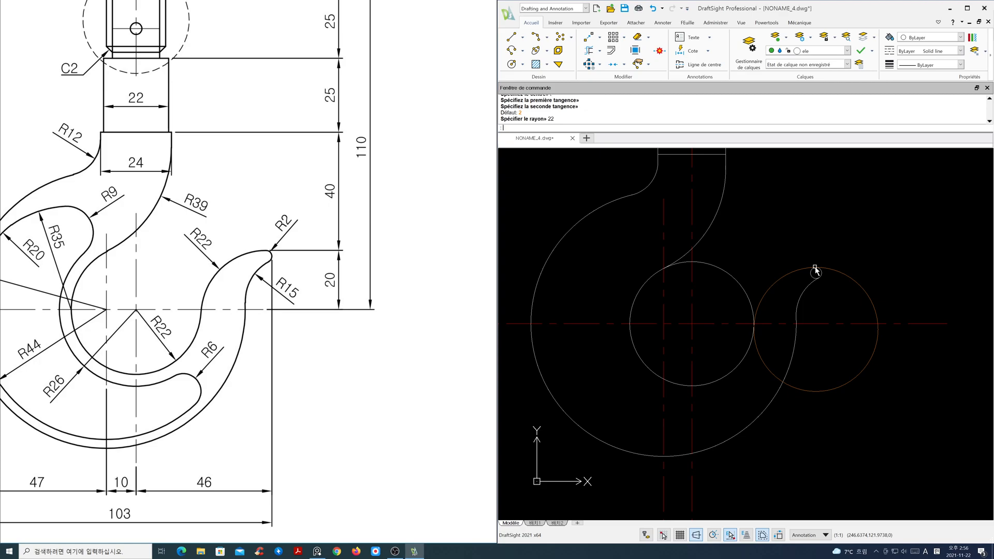
- Hide the centre-line layer
{"action": "left_click", "coordinate": [847, 50]}
{"action": "left_click", "coordinate": [780, 69]}
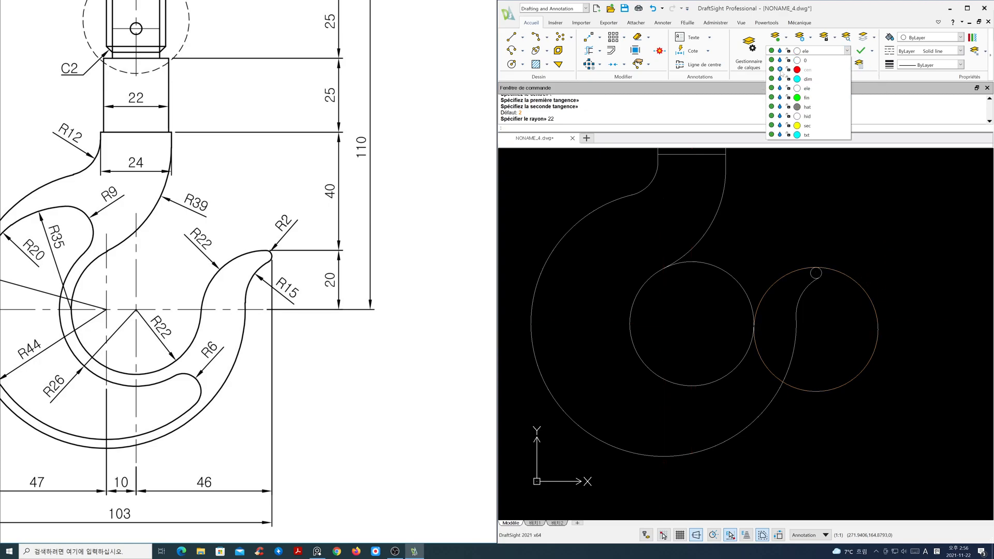
{"action": "left_click", "coordinate": [804, 207]}
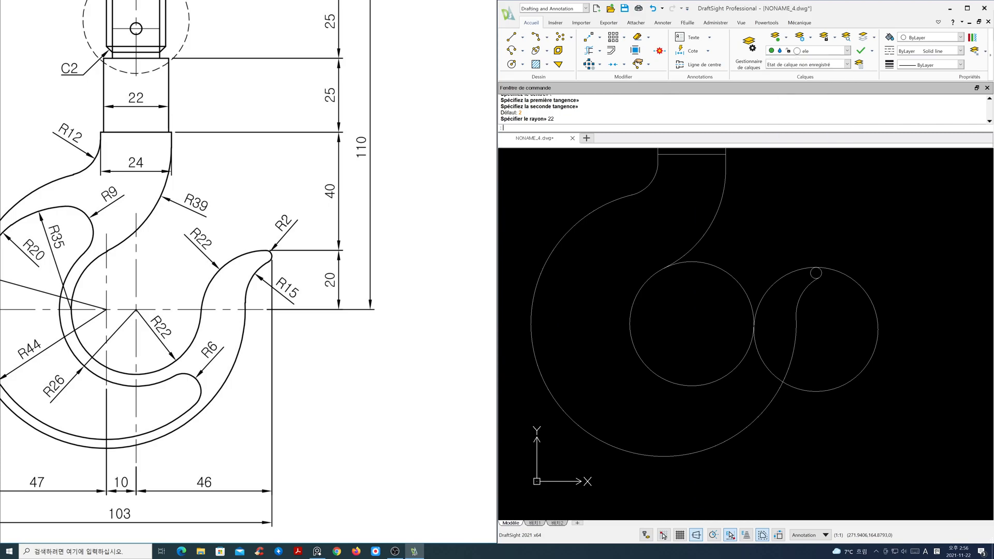
- Trim away the unwanted parts of the radius 22 circle and the central circle to shape the hook's inner tip
{"action": "left_click", "coordinate": [589, 50]}
{"action": "left_click_drag", "start_coordinate": [835, 249], "coordinate": [828, 385]}
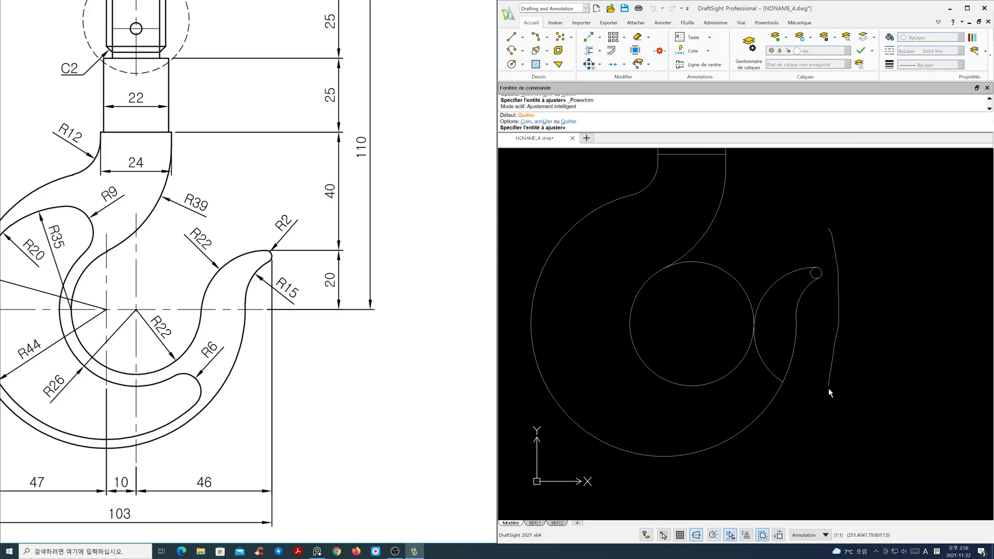
{"action": "mouse_move", "coordinate": [761, 384]}
{"action": "left_mouse_down"}
{"action": "mouse_move", "coordinate": [743, 295]}
{"action": "mouse_move", "coordinate": [813, 278]}
{"action": "mouse_move", "coordinate": [761, 271]}
{"action": "left_mouse_up"}
{"action": "key", "text": "Return"}
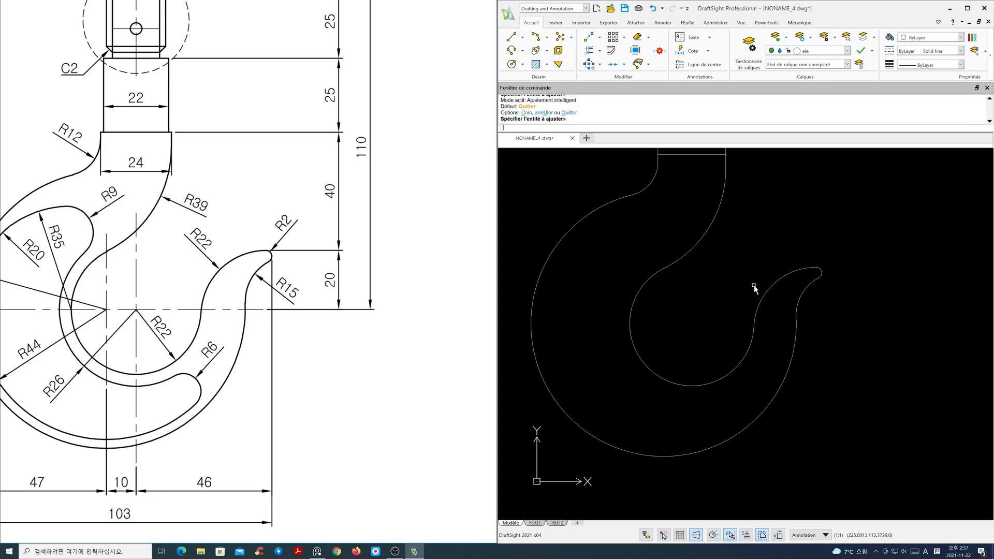
- Turn the centre-line layer back on
{"action": "scroll", "coordinate": [208, 316], "scroll_direction": "down", "scroll_amount": 1}
{"action": "scroll", "coordinate": [225, 327], "scroll_direction": "down", "scroll_amount": 1}
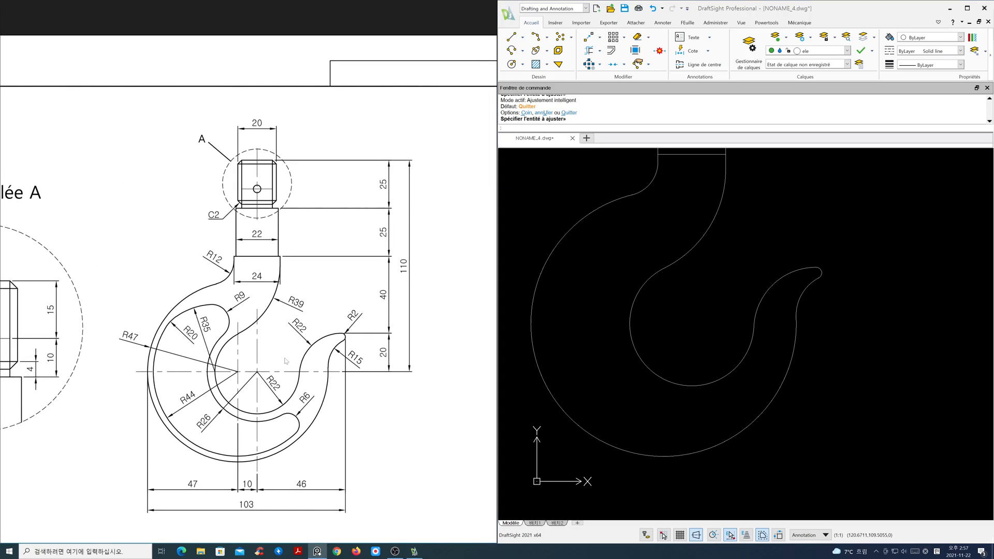
{"action": "scroll", "coordinate": [663, 348], "scroll_direction": "down", "scroll_amount": 2}
{"action": "mouse_move", "coordinate": [695, 354]}
{"action": "middle_mouse_down"}
{"action": "mouse_move", "coordinate": [743, 372]}
{"action": "mouse_move", "coordinate": [774, 400]}
{"action": "middle_mouse_up"}
{"action": "key", "text": "Escape"}
{"action": "left_click_drag", "start_coordinate": [362, 314], "coordinate": [358, 328]}
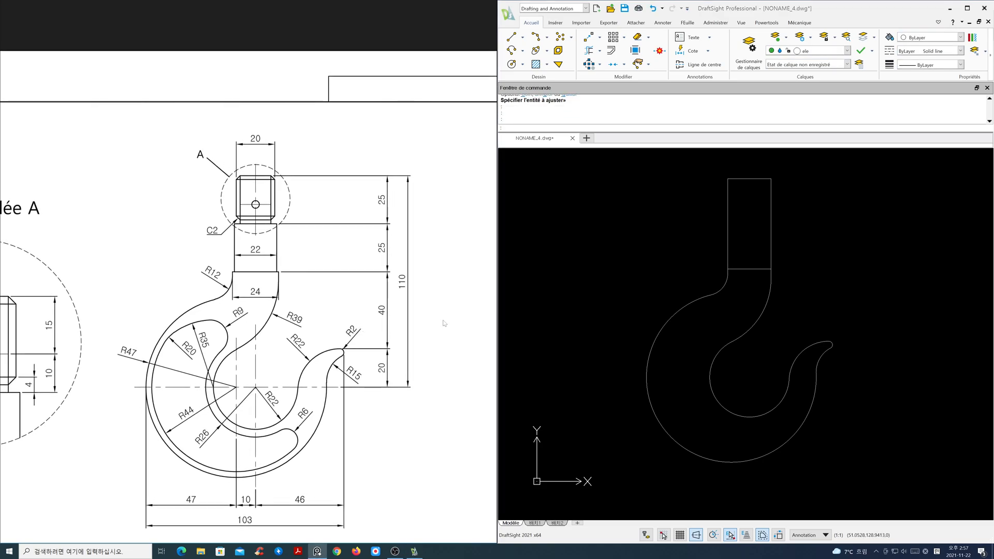
{"action": "left_click", "coordinate": [835, 51]}
{"action": "left_click", "coordinate": [780, 69]}
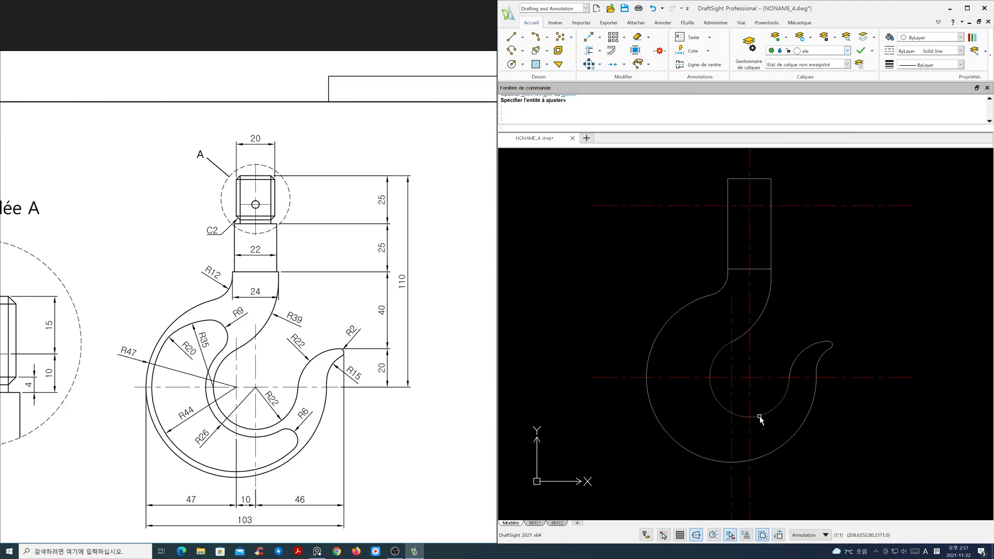
- Draw a radius 22 circle centred on the left vertical centre line's intersection with the horizontal centre line
{"action": "type", "text": "c"}
{"action": "key", "text": "Return"}
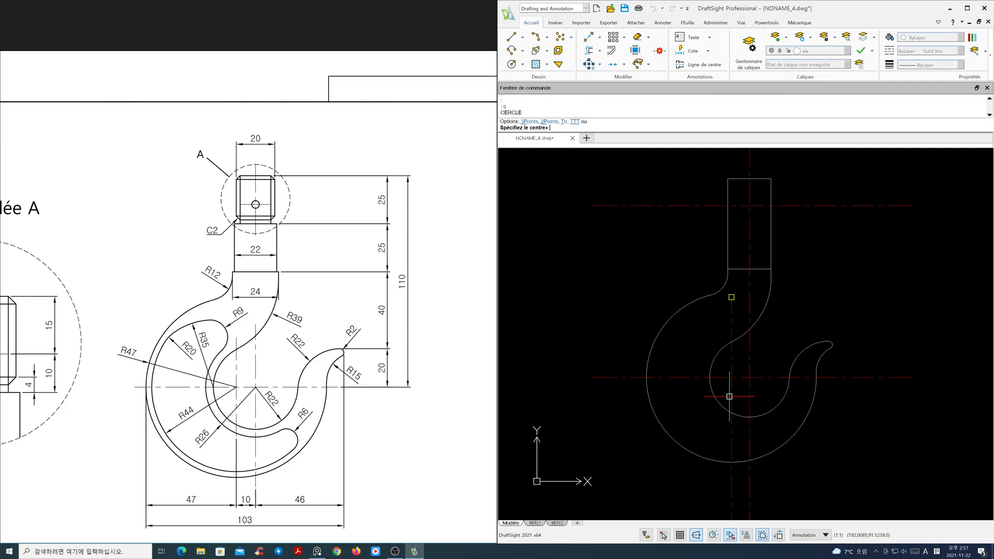
{"action": "left_click", "coordinate": [731, 378]}
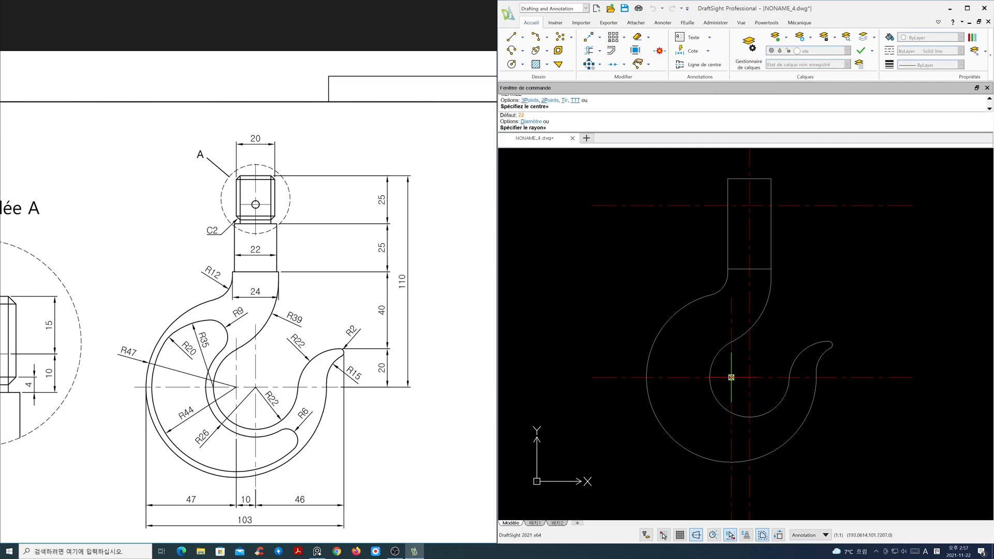
{"action": "key", "text": "Return"}
{"action": "key", "text": "Return"}
- Draw a radius 26 circle centred on the right vertical centre line's intersection with the horizontal centre line
{"action": "left_click", "coordinate": [750, 378]}
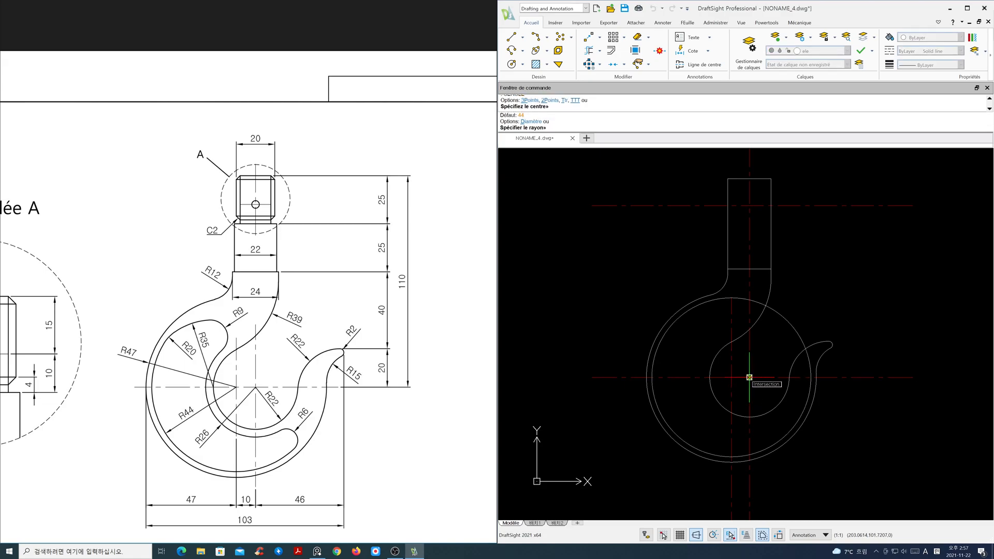
{"action": "type", "text": "26"}
{"action": "key", "text": "Return"}
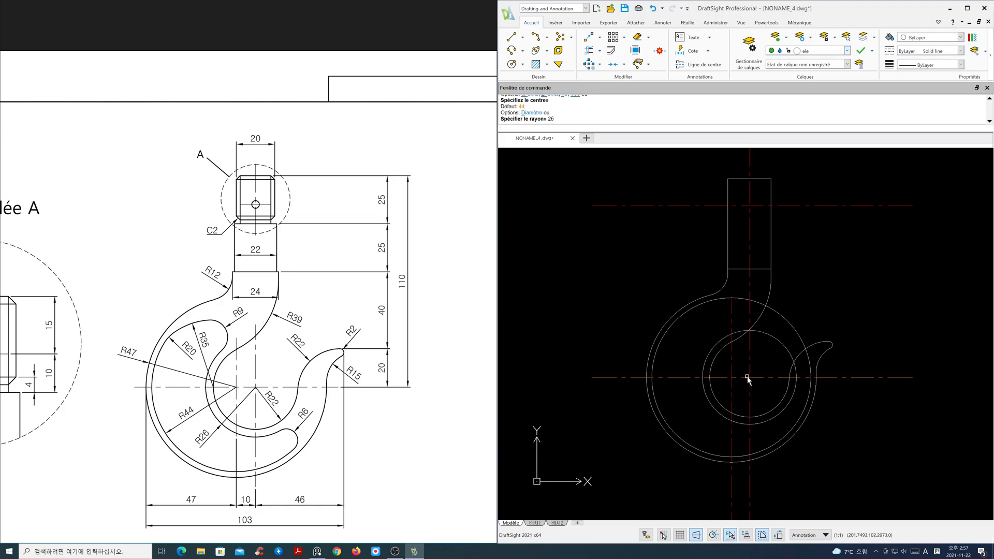
- Hide the centre-line layer and trim the overlapping inner arc near the hook's tip
{"action": "left_click", "coordinate": [848, 50]}
{"action": "left_click", "coordinate": [780, 70]}
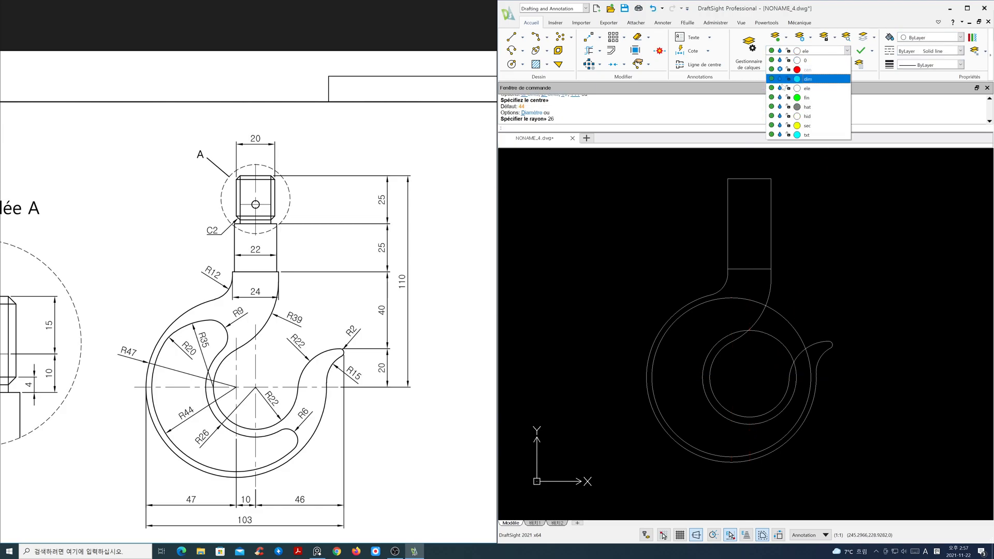
{"action": "left_click", "coordinate": [811, 258]}
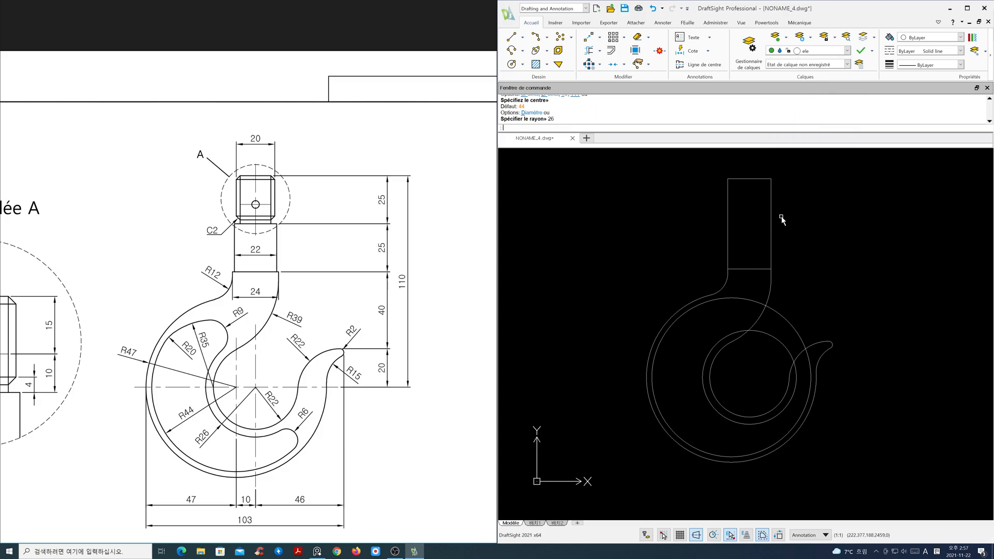
{"action": "left_click", "coordinate": [590, 51]}
{"action": "left_click_drag", "start_coordinate": [769, 353], "coordinate": [799, 321]}
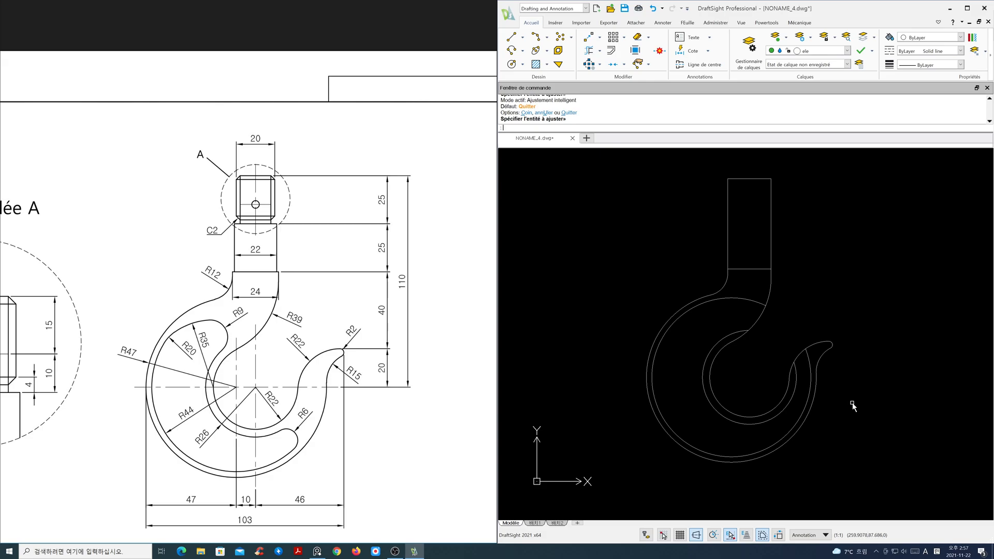
- Fillet the radius 26 arc to the outer hook curve with radius 6
{"action": "type", "text": "f"}
{"action": "key", "text": "Return"}
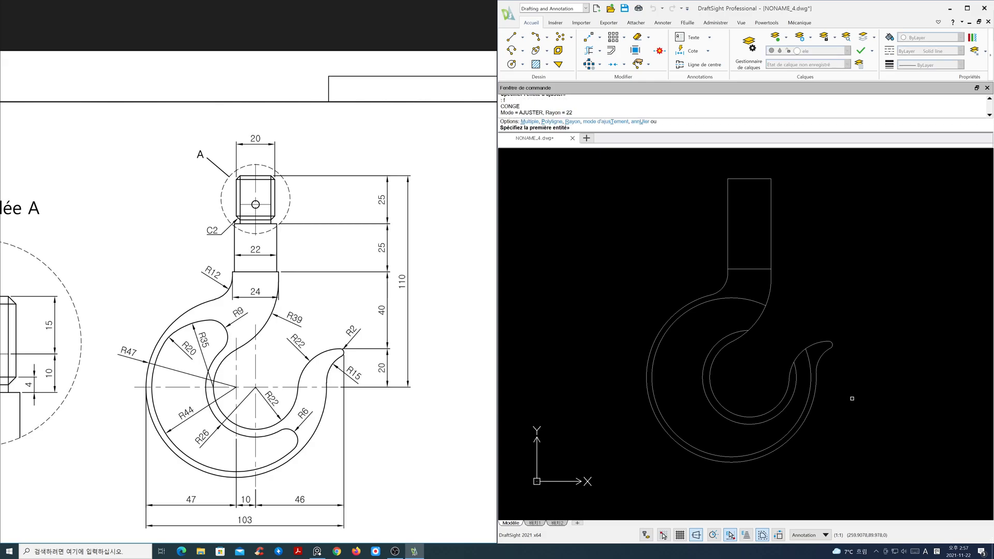
{"action": "type", "text": "ra"}
{"action": "key", "text": "Return"}
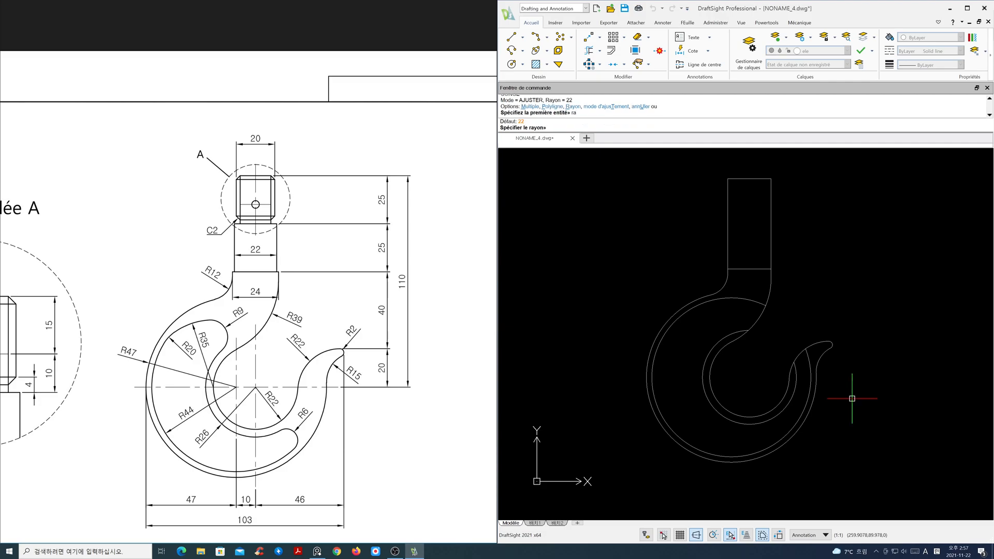
{"action": "type", "text": "6"}
{"action": "key", "text": "Return"}
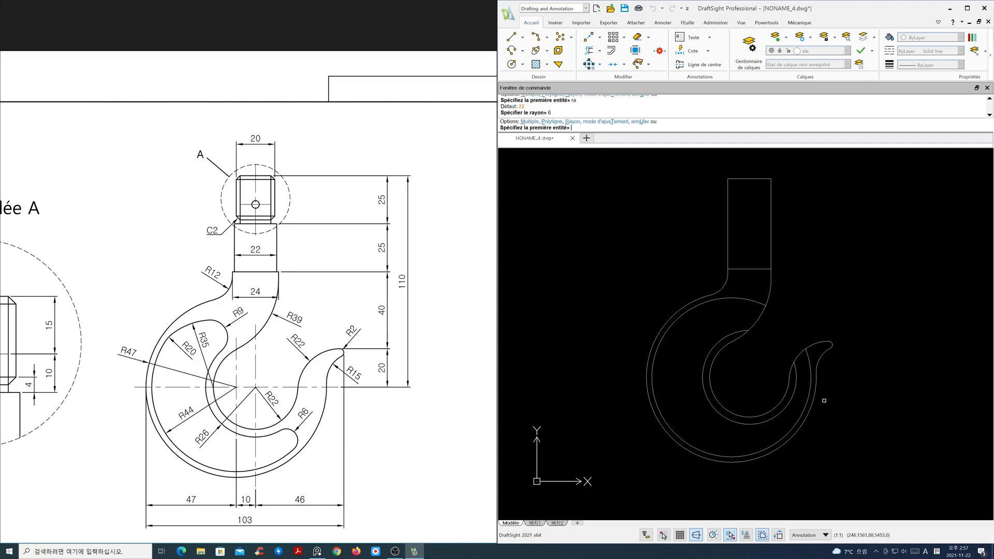
{"action": "left_click", "coordinate": [795, 397]}
{"action": "left_click", "coordinate": [810, 408]}
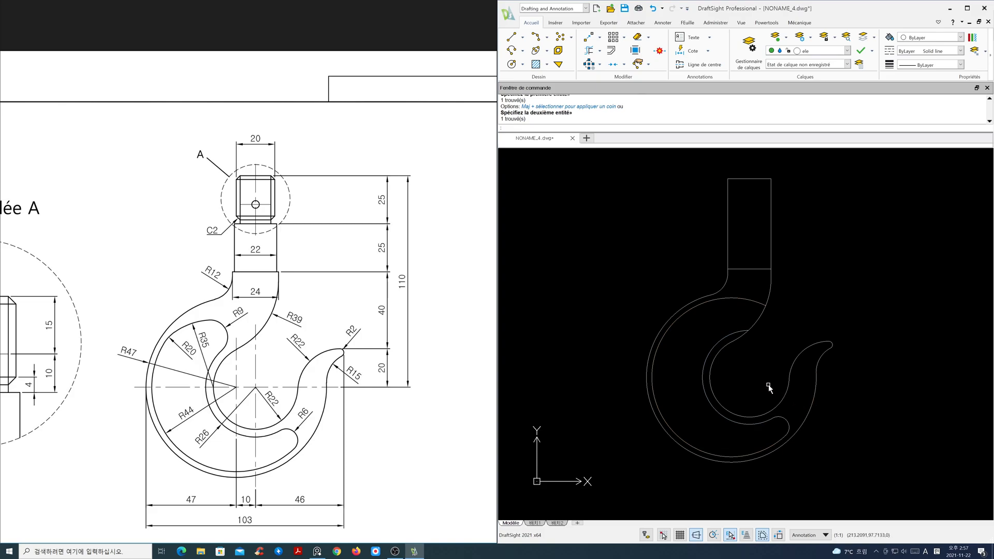
- Show the centre-line layer and draw a radius 35 circle centred on the horizontal centre line left of the main centre
{"action": "left_click", "coordinate": [847, 50]}
{"action": "left_click", "coordinate": [780, 71]}
{"action": "left_click", "coordinate": [813, 234]}
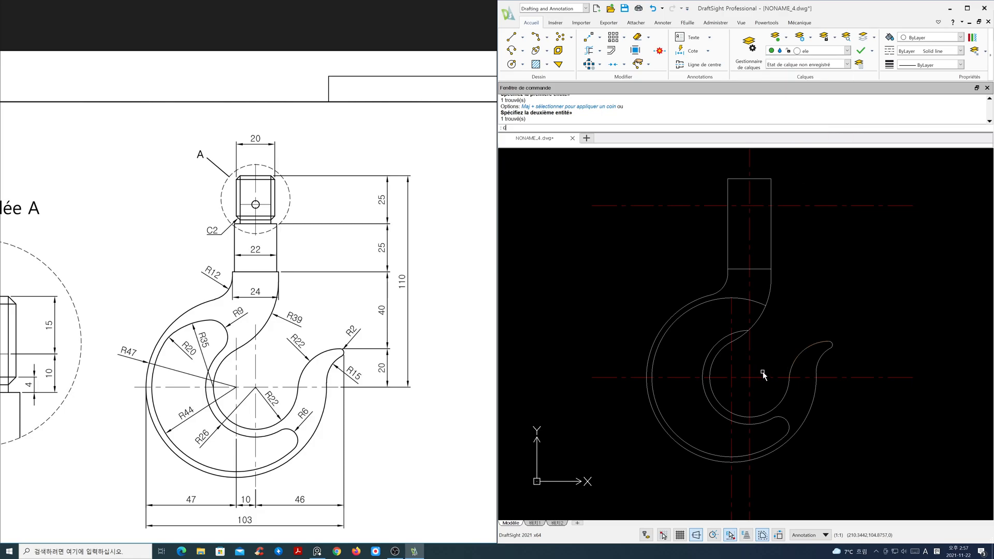
{"action": "type", "text": "c"}
{"action": "key", "text": "Return"}
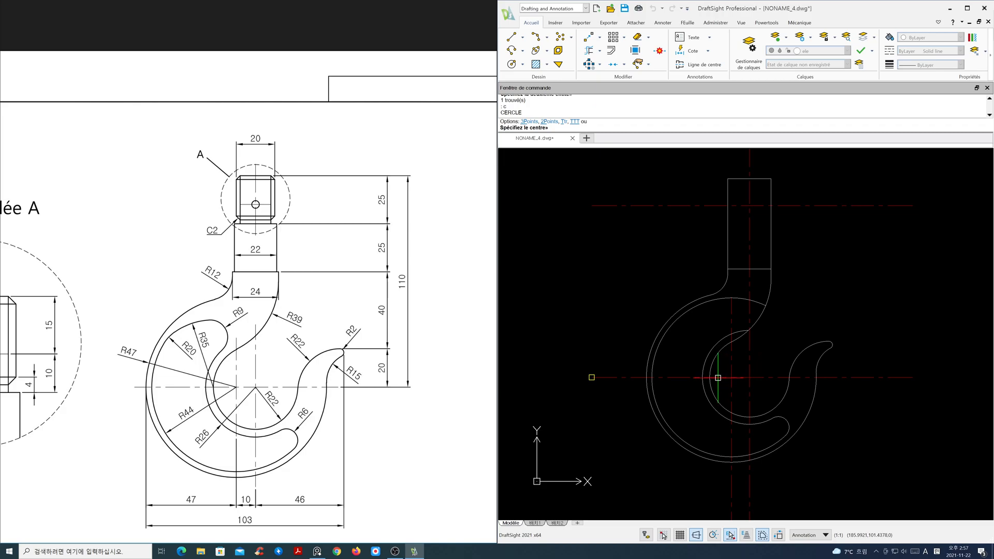
{"action": "left_click", "coordinate": [710, 377]}
{"action": "type", "text": "35"}
{"action": "key", "text": "Return"}
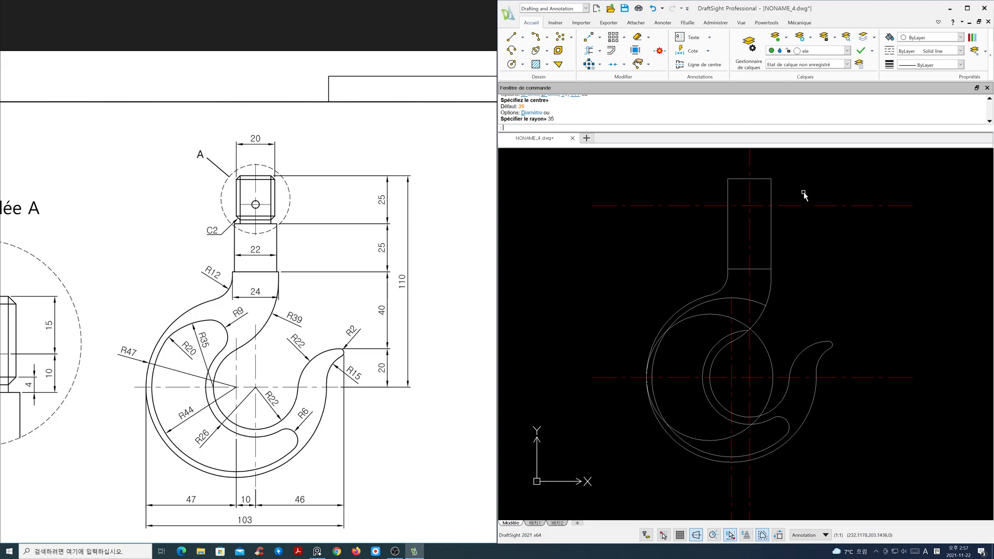
- Hide the centre-line layer
{"action": "left_click", "coordinate": [847, 50]}
{"action": "left_click", "coordinate": [780, 71]}
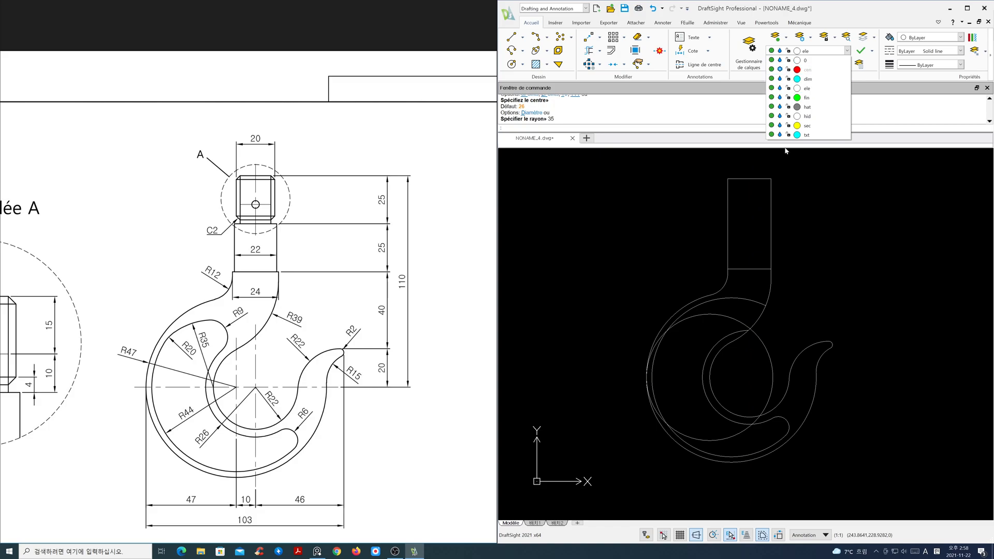
{"action": "left_click", "coordinate": [774, 329]}
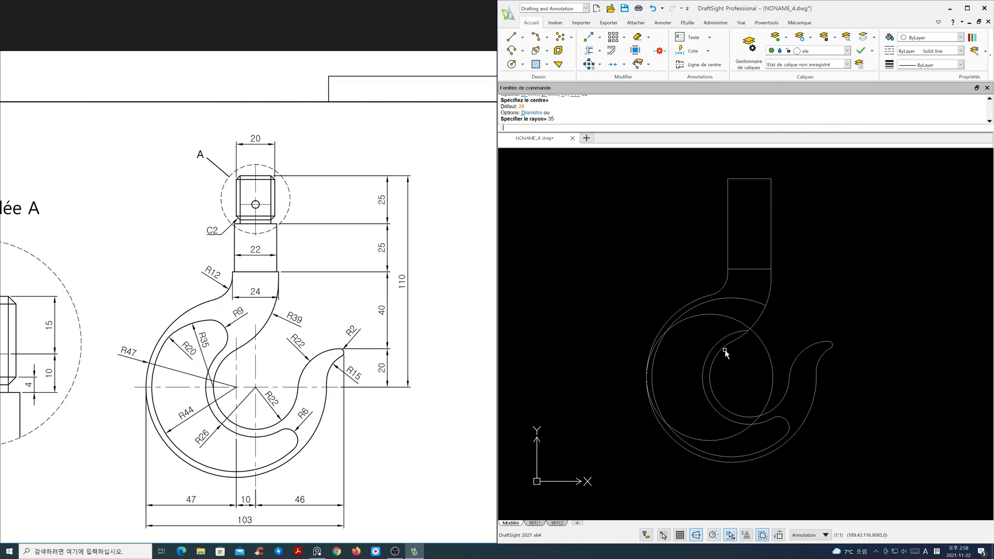
- Trim the radius 35 circle and the inner arcs against the shank and inner curve to form the hook's inner outline
{"action": "scroll", "coordinate": [722, 366], "scroll_direction": "up", "scroll_amount": 2}
{"action": "middle_click_drag", "start_coordinate": [732, 379], "coordinate": [748, 318]}
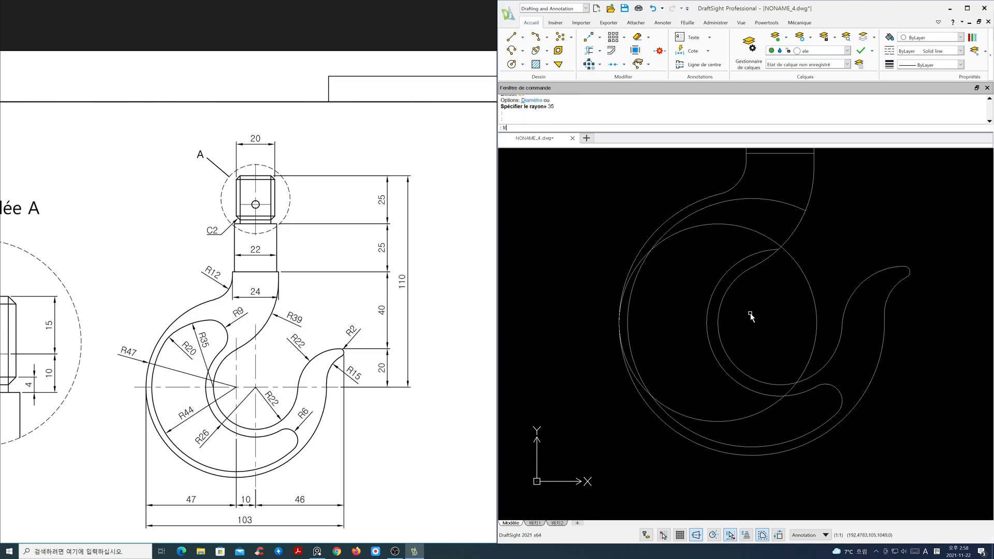
{"action": "type", "text": "tr"}
{"action": "key", "text": "Return"}
{"action": "left_click", "coordinate": [791, 236]}
{"action": "left_click", "coordinate": [705, 205]}
{"action": "key", "text": "Return"}
{"action": "left_click", "coordinate": [796, 260]}
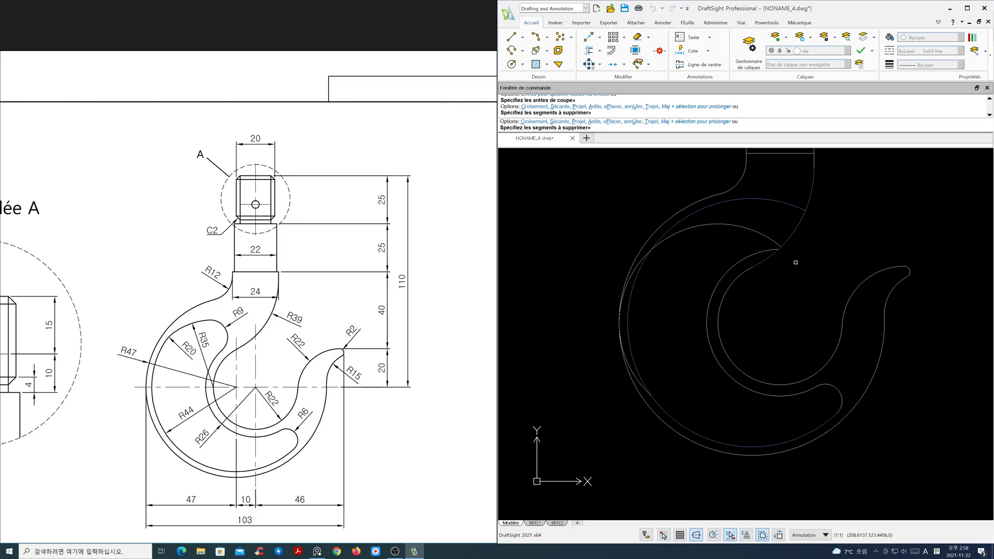
{"action": "left_click", "coordinate": [631, 368]}
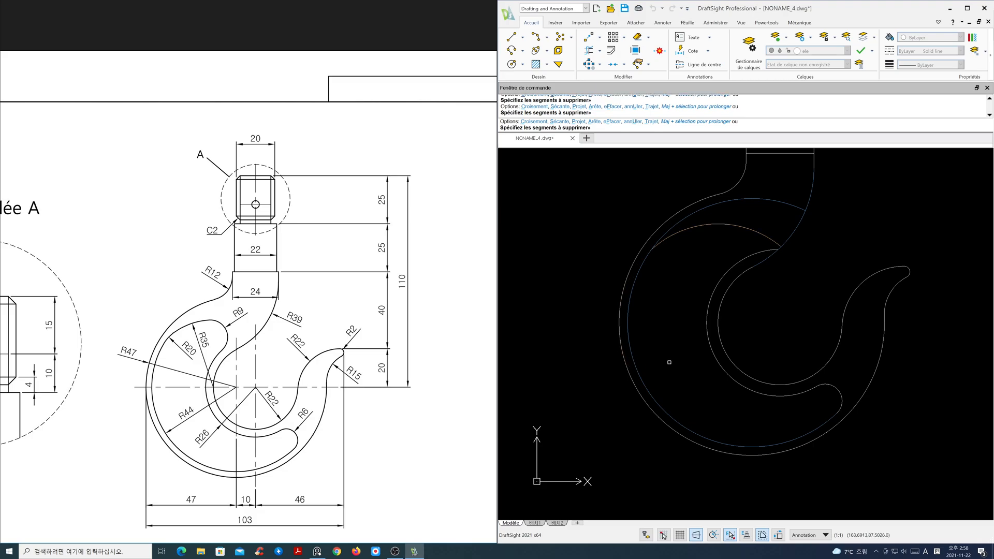
{"action": "middle_click_drag", "start_coordinate": [735, 325], "coordinate": [727, 367]}
{"action": "scroll", "coordinate": [730, 354], "scroll_direction": "down", "scroll_amount": 2}
{"action": "scroll", "coordinate": [727, 366], "scroll_direction": "up", "scroll_amount": 1}
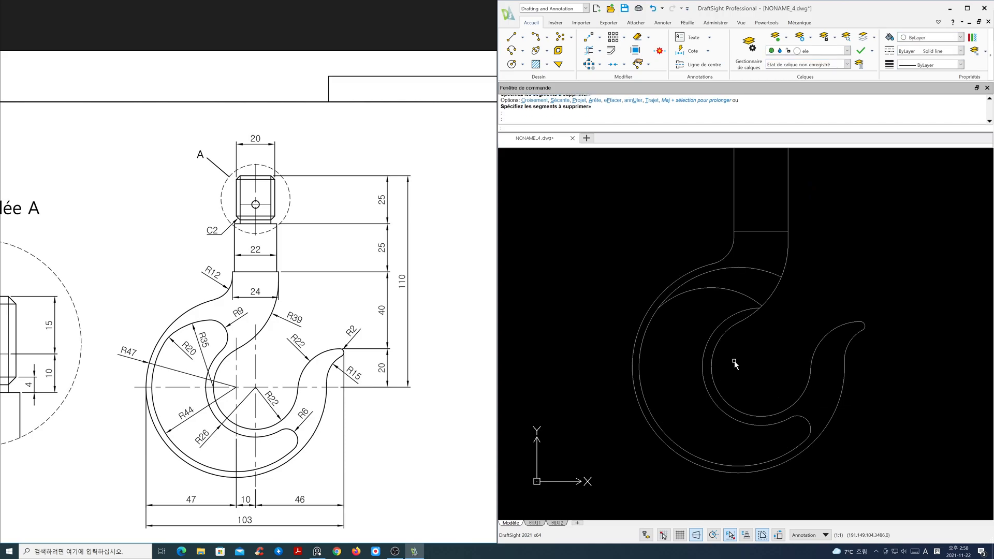
{"action": "key", "text": "Return"}
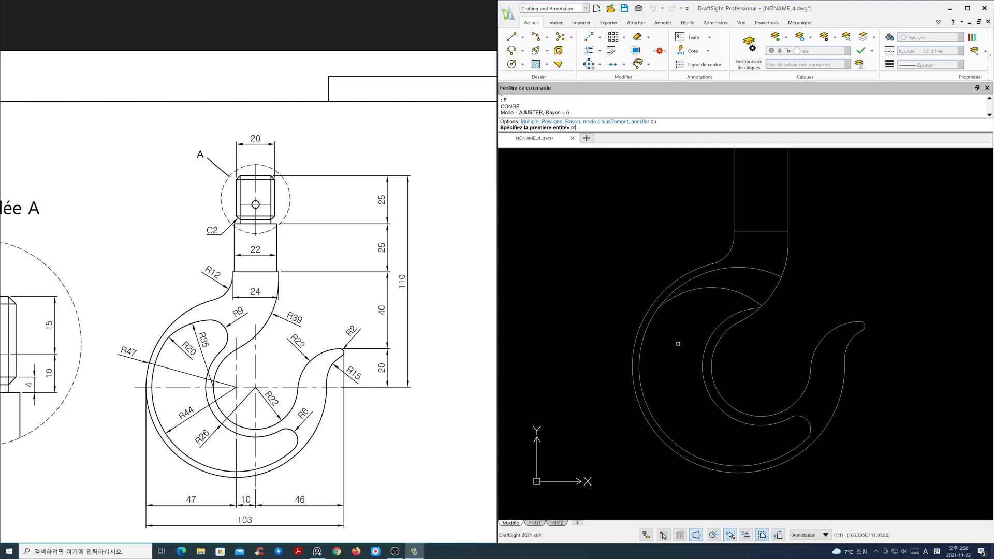
- Fillet two inner outline curves with radius 20, using the multiple option
{"action": "type", "text": "m"}
{"action": "key", "text": "Return"}
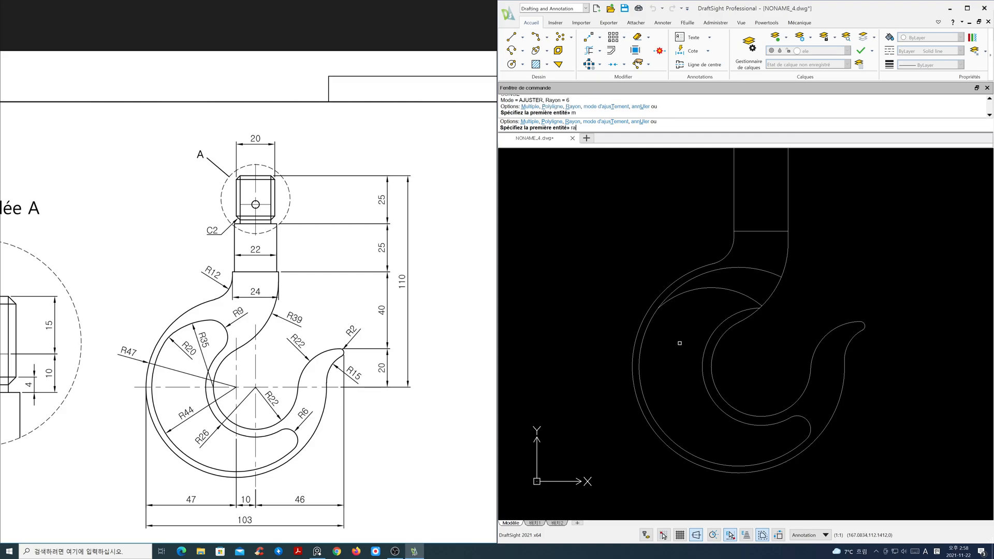
{"action": "type", "text": "ra"}
{"action": "key", "text": "Return"}
{"action": "type", "text": "20"}
{"action": "key", "text": "Return"}
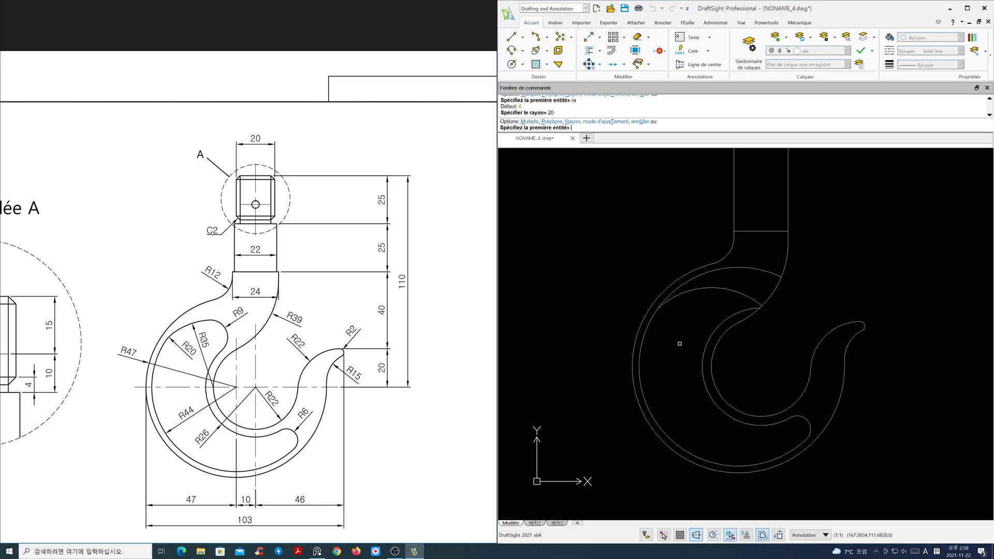
{"action": "left_click", "coordinate": [657, 315]}
{"action": "left_click", "coordinate": [673, 296]}
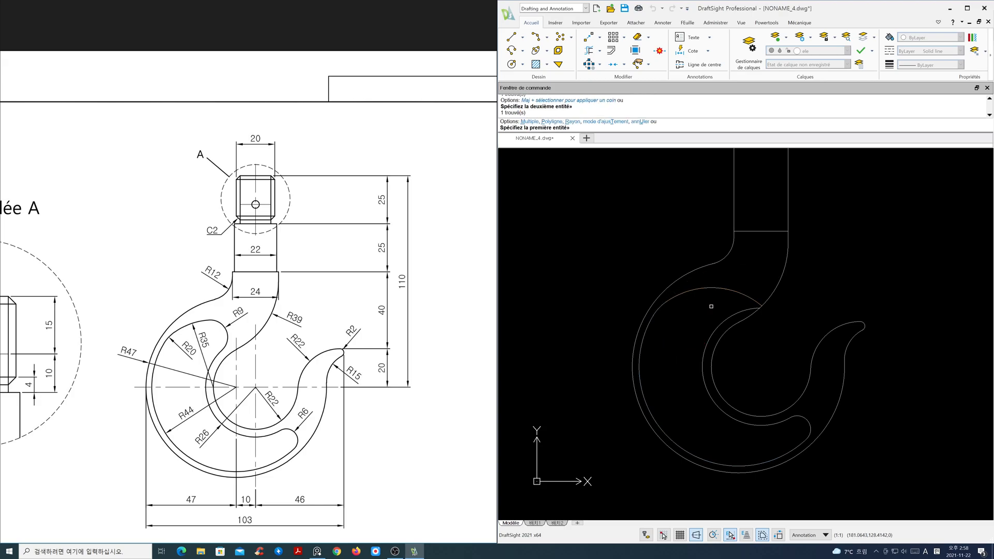
- Fillet the inner curve to the shank side with radius 9
{"action": "type", "text": "ra"}
{"action": "key", "text": "Return"}
{"action": "type", "text": "9"}
{"action": "key", "text": "Return"}
{"action": "left_click", "coordinate": [721, 288]}
{"action": "left_click", "coordinate": [727, 316]}
{"action": "key", "text": "Escape"}
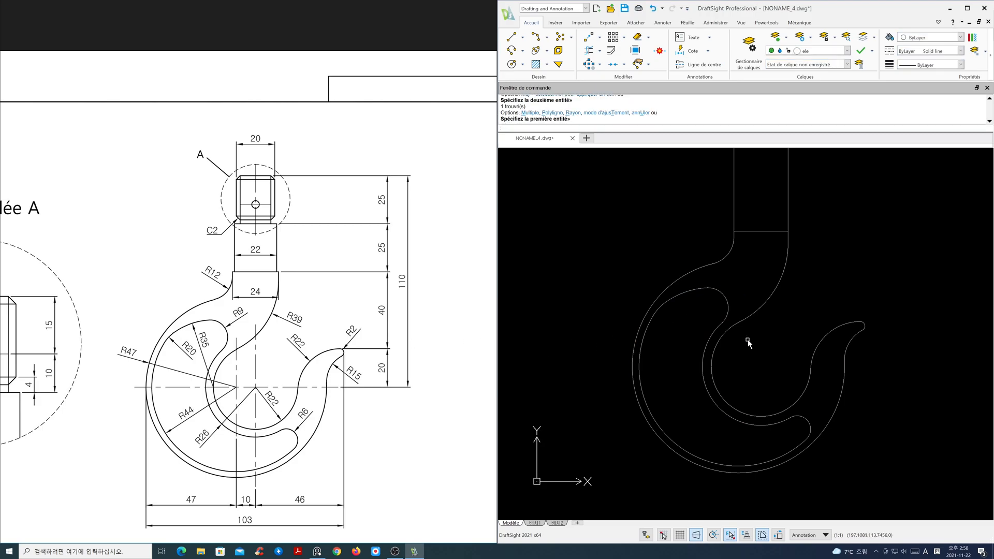
- Temporarily show the centre-line layer to check the layout, then hide it again
{"action": "scroll", "coordinate": [746, 349], "scroll_direction": "down", "scroll_amount": 2}
{"action": "middle_click_drag", "start_coordinate": [746, 349], "coordinate": [732, 367]}
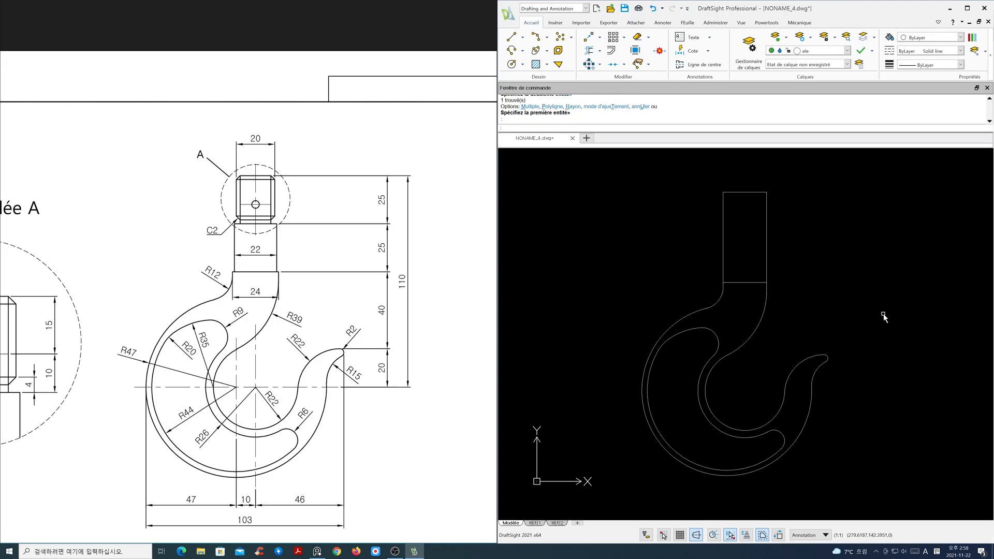
{"action": "left_click", "coordinate": [848, 51]}
{"action": "left_click", "coordinate": [780, 69]}
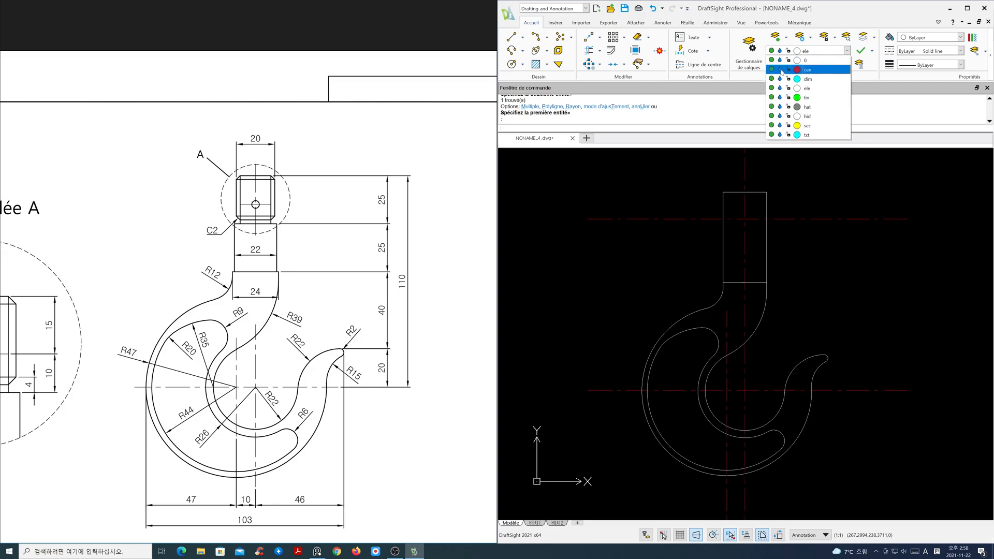
{"action": "left_click", "coordinate": [813, 248]}
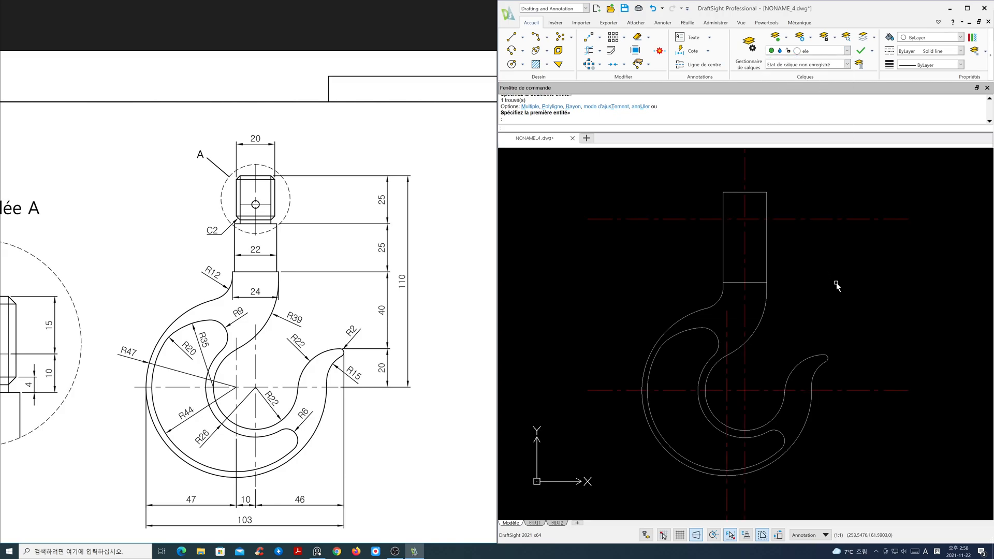
{"action": "left_click", "coordinate": [848, 51]}
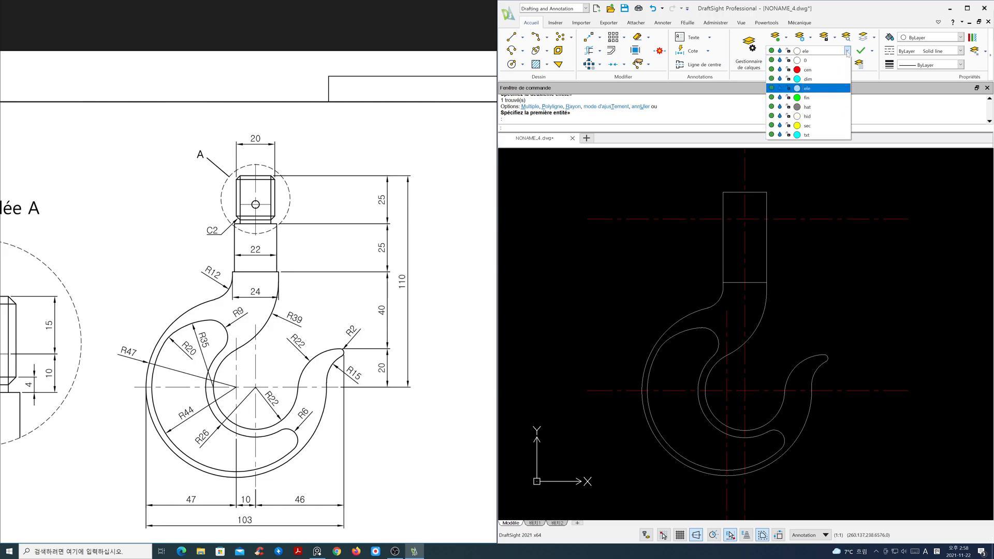
{"action": "left_click", "coordinate": [792, 256]}
- Offset the shank's lower horizontal edge 25 mm upward
{"action": "type", "text": "o"}
{"action": "key", "text": "Return"}
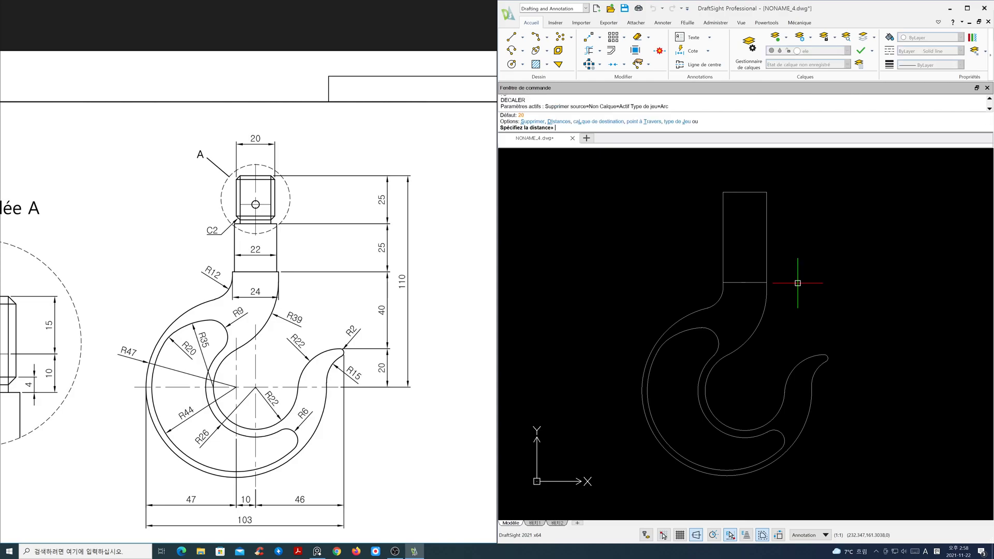
{"action": "type", "text": "25"}
{"action": "key", "text": "Return"}
{"action": "left_click", "coordinate": [754, 283]}
{"action": "left_click", "coordinate": [780, 259]}
{"action": "key", "text": "Return"}
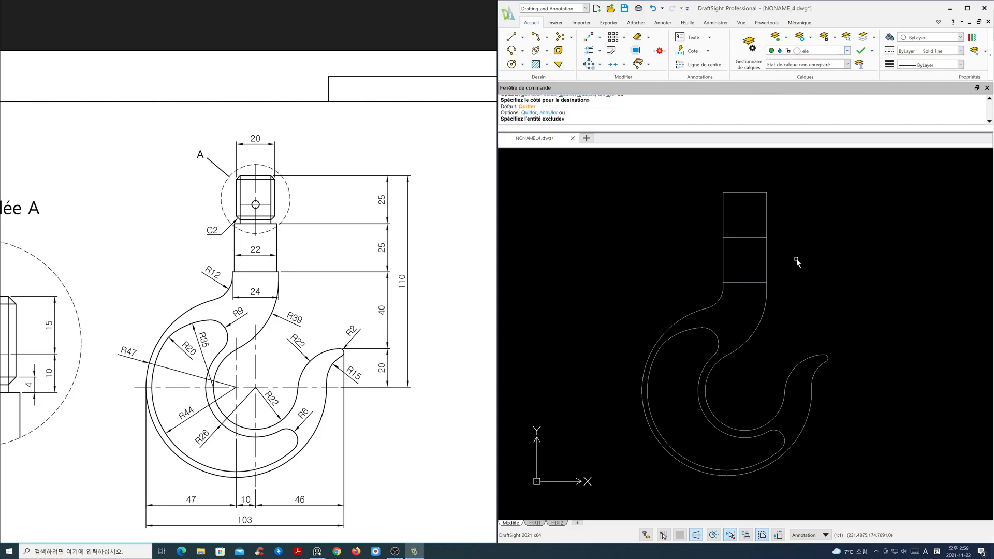
- Offset both sides of the shank 1 mm inward
{"action": "key", "text": "Return"}
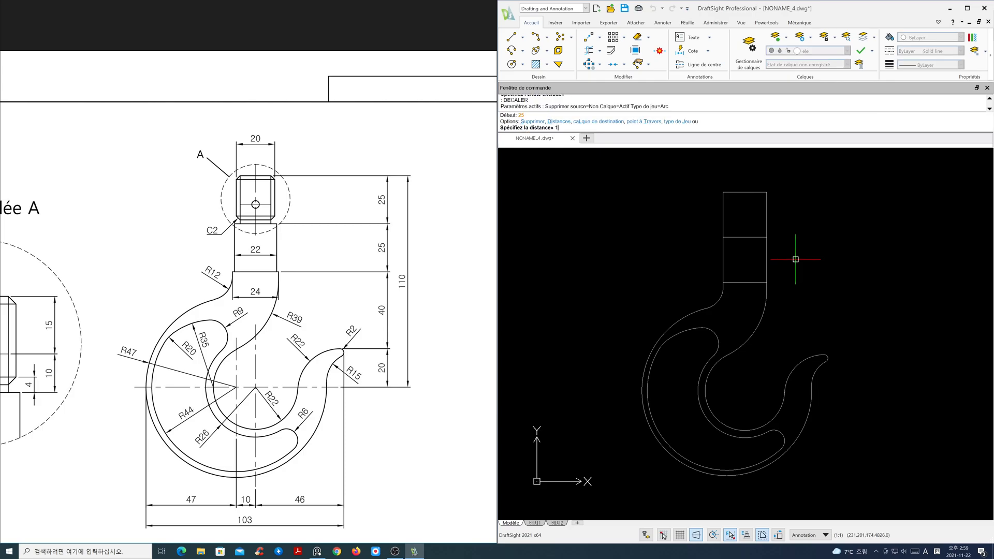
{"action": "type", "text": "1"}
{"action": "key", "text": "Return"}
{"action": "left_click", "coordinate": [767, 262]}
{"action": "left_click", "coordinate": [755, 262]}
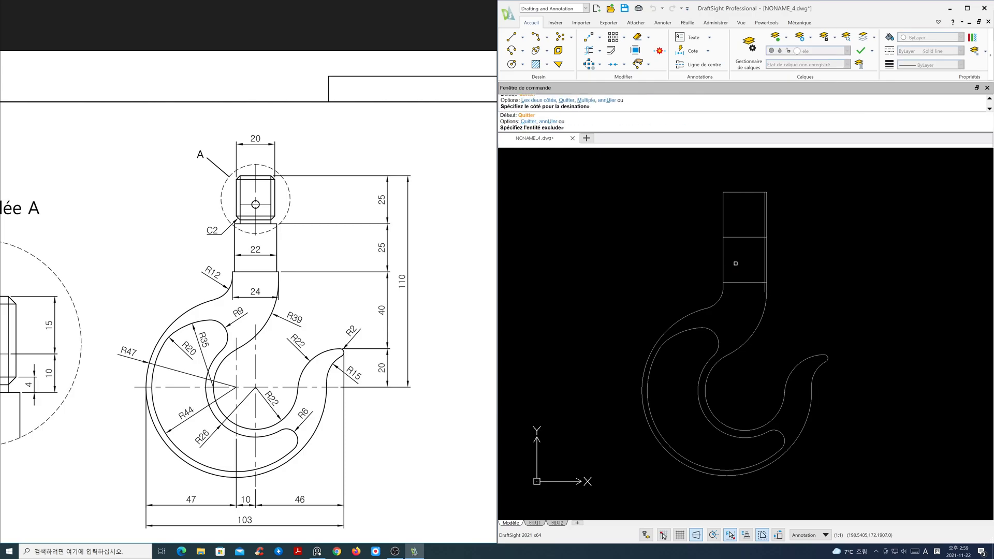
{"action": "left_click", "coordinate": [724, 263]}
{"action": "left_click", "coordinate": [735, 265]}
{"action": "key", "text": "Return"}
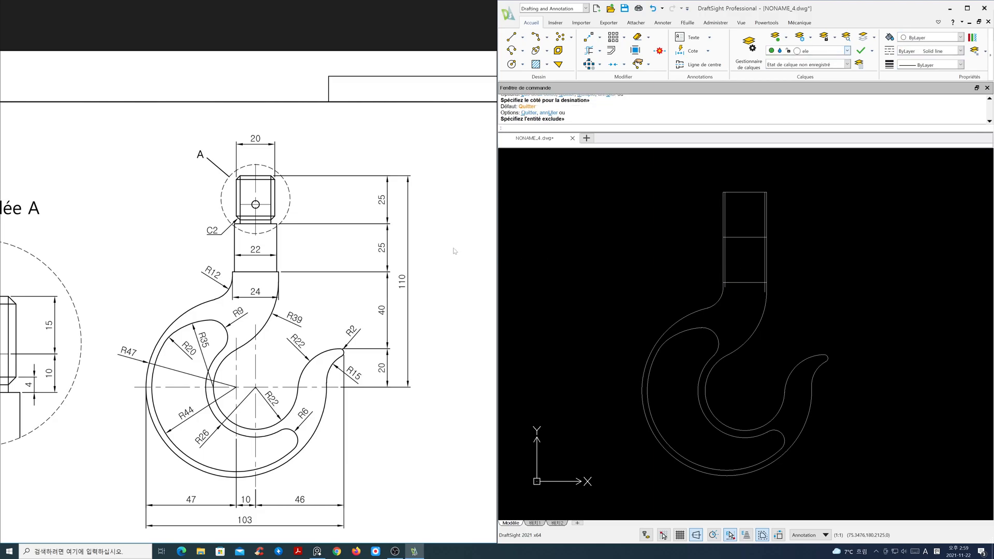
- Trim the 1 mm offset lines and shank edges to shape the shank's upper section
{"action": "scroll", "coordinate": [290, 245], "scroll_direction": "up", "scroll_amount": 1}
{"action": "scroll", "coordinate": [270, 299], "scroll_direction": "up", "scroll_amount": 1}
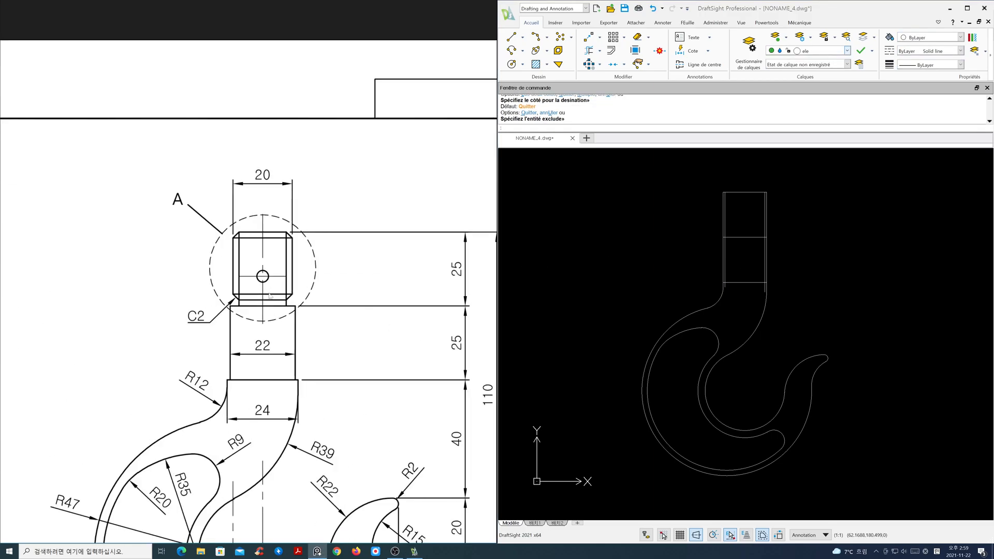
{"action": "left_click_drag", "start_coordinate": [271, 299], "coordinate": [254, 312]}
{"action": "middle_click_drag", "start_coordinate": [742, 252], "coordinate": [737, 330]}
{"action": "scroll", "coordinate": [739, 328], "scroll_direction": "up", "scroll_amount": 4}
{"action": "key", "text": "Escape"}
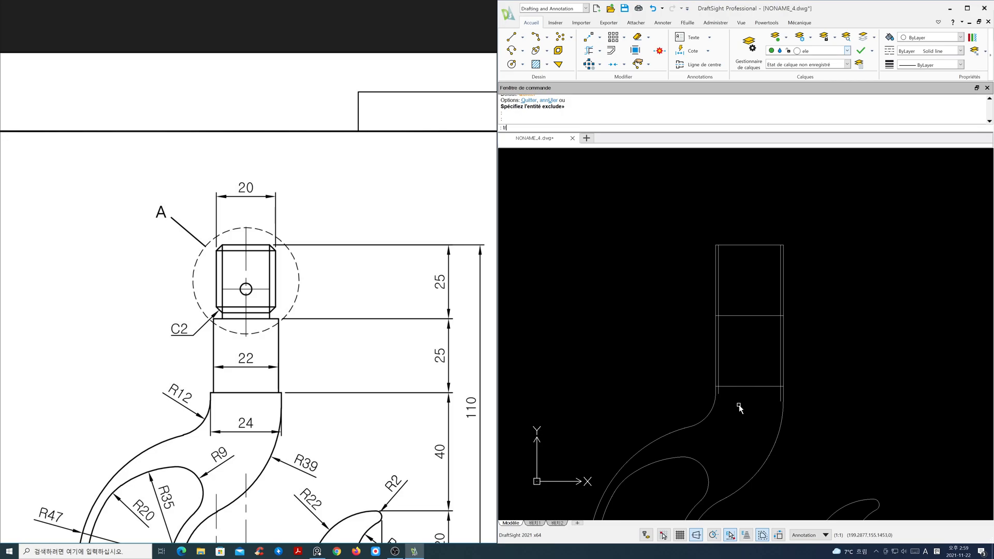
{"action": "type", "text": "tr"}
{"action": "key", "text": "Return"}
{"action": "key", "text": "Return"}
{"action": "left_click", "coordinate": [720, 393]}
{"action": "left_click", "coordinate": [758, 400]}
{"action": "left_click", "coordinate": [720, 393]}
{"action": "left_click", "coordinate": [780, 392]}
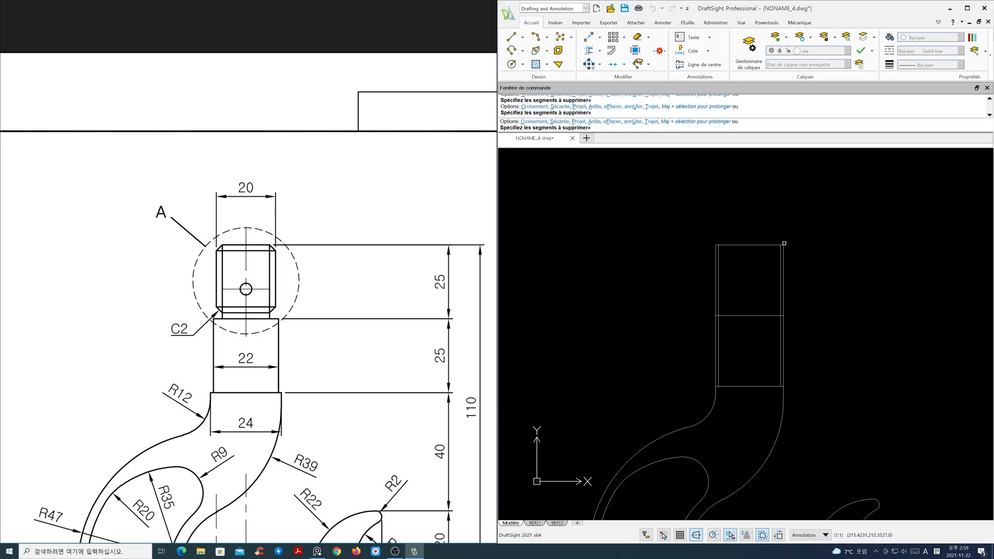
{"action": "left_click", "coordinate": [785, 244]}
{"action": "left_click", "coordinate": [783, 246]}
{"action": "left_click", "coordinate": [783, 245]}
{"action": "left_click", "coordinate": [783, 245]}
{"action": "scroll", "coordinate": [787, 322], "scroll_direction": "up", "scroll_amount": 2}
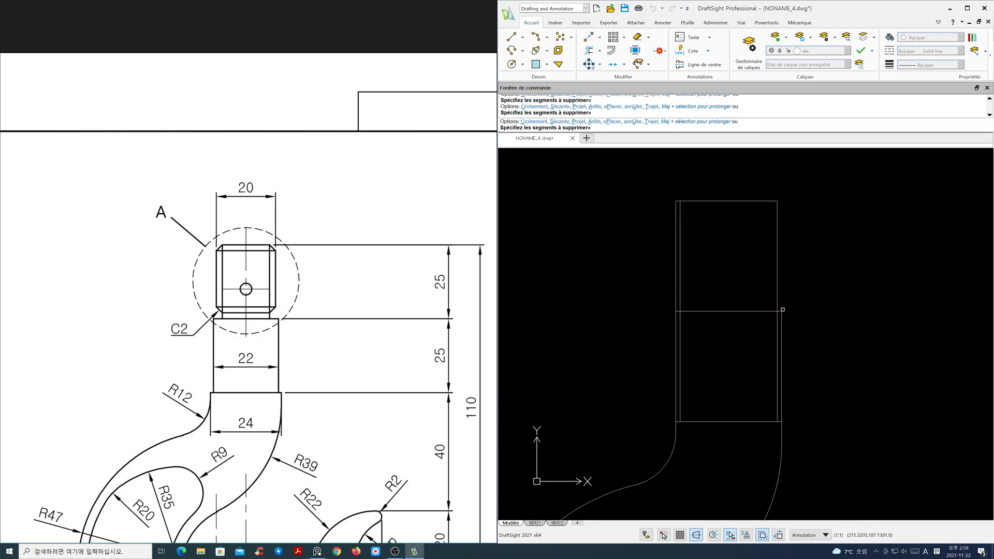
{"action": "left_click", "coordinate": [782, 314]}
{"action": "scroll", "coordinate": [677, 202], "scroll_direction": "up", "scroll_amount": 1}
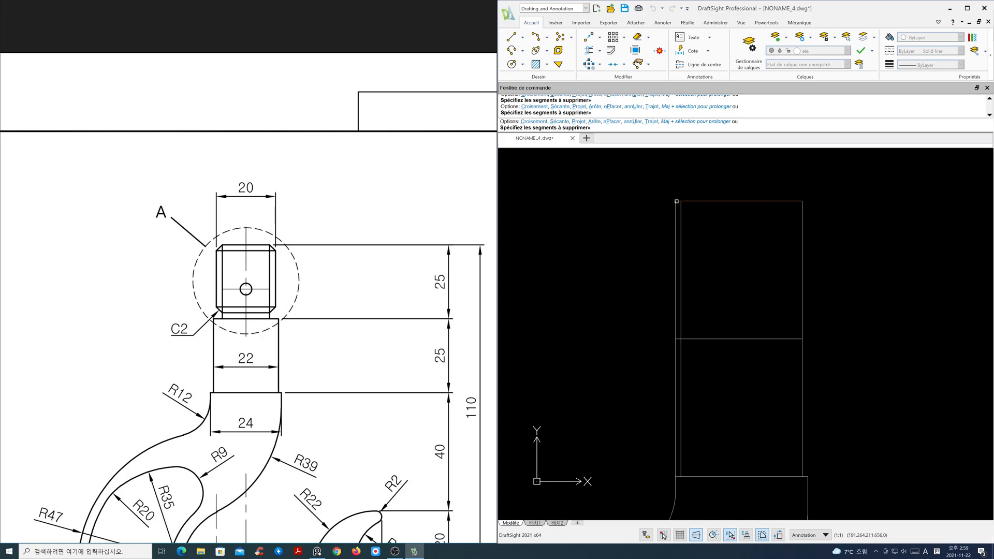
{"action": "left_click", "coordinate": [678, 200]}
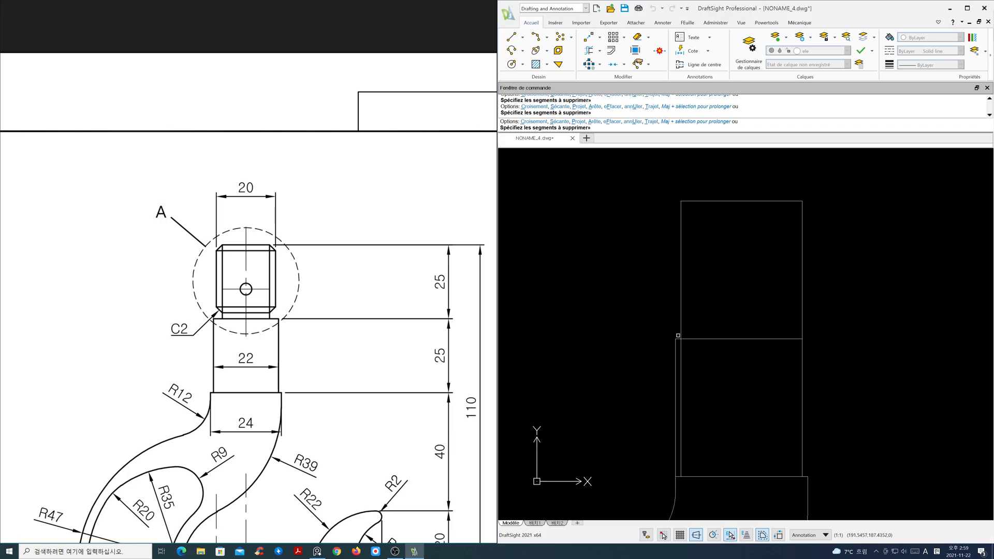
{"action": "left_click", "coordinate": [675, 348]}
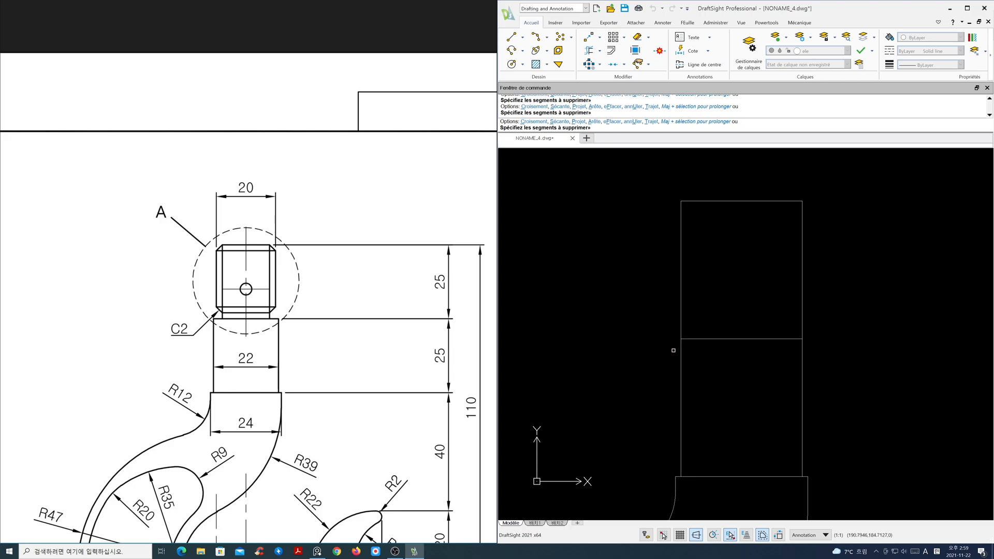
{"action": "scroll", "coordinate": [692, 372], "scroll_direction": "down", "scroll_amount": 1}
{"action": "scroll", "coordinate": [722, 384], "scroll_direction": "down", "scroll_amount": 3}
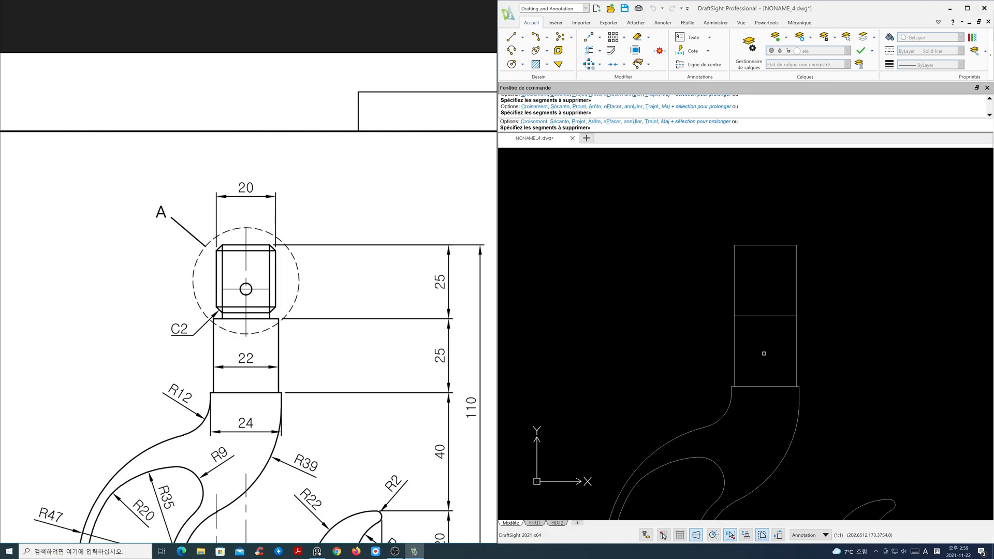
{"action": "key", "text": "Return"}
{"action": "key", "text": "Return"}
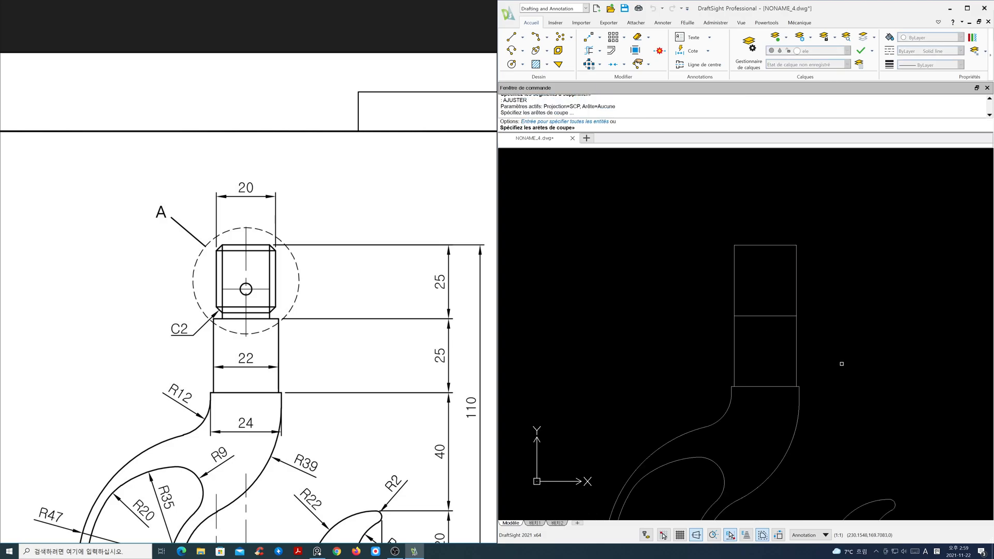
{"action": "type", "text": "1"}
{"action": "key", "text": "Return"}
{"action": "key", "text": "Escape"}
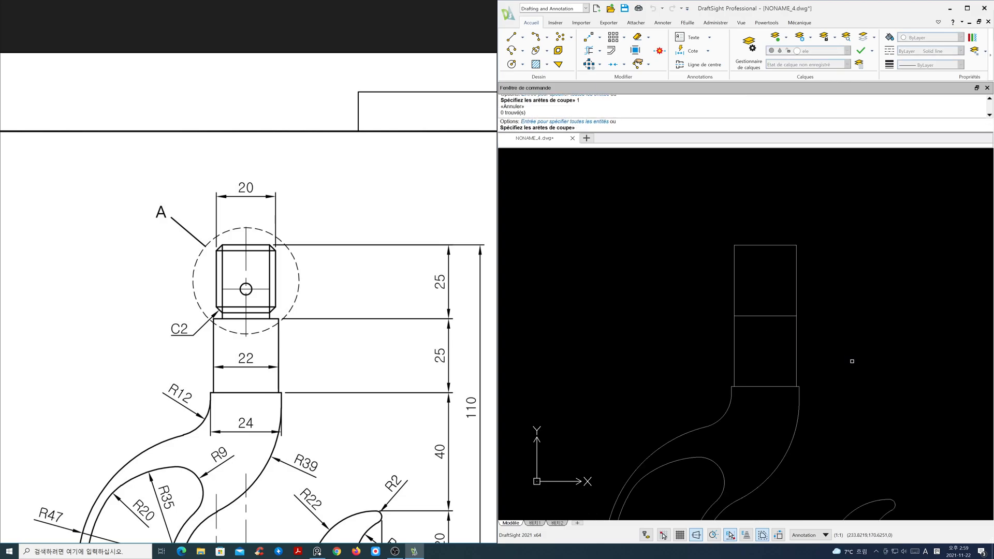
{"action": "key", "text": "Escape"}
- Offset the shank's side edge 1 mm inward
{"action": "type", "text": "o"}
{"action": "key", "text": "Return"}
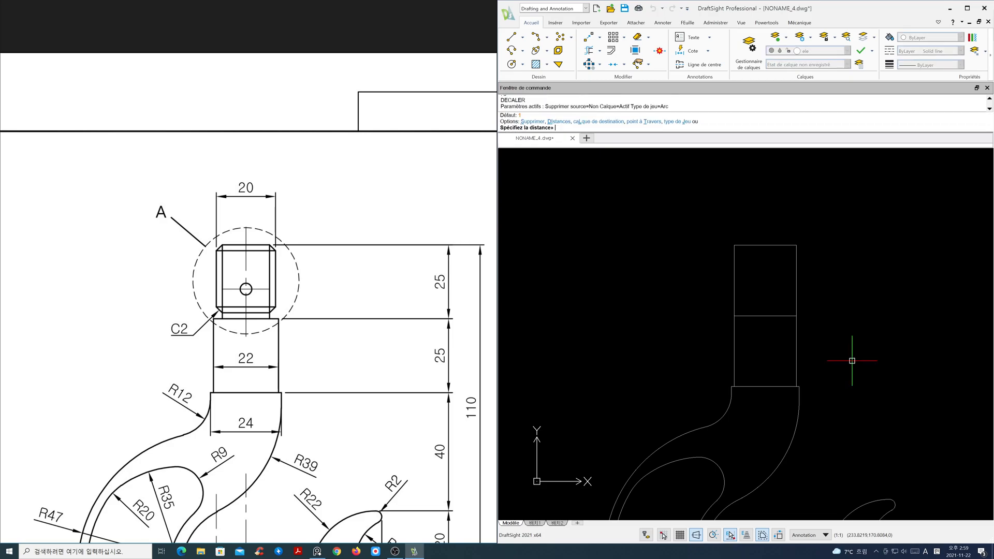
{"action": "key", "text": "Return"}
{"action": "left_click", "coordinate": [795, 293]}
{"action": "left_click", "coordinate": [779, 290]}
{"action": "left_click", "coordinate": [757, 292]}
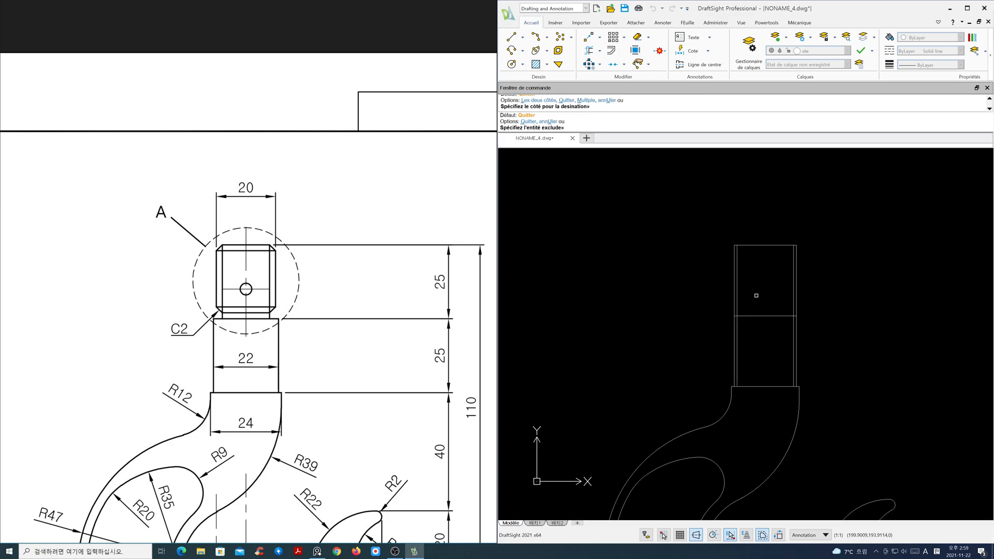
{"action": "key", "text": "Return"}
- Trim the shank edges so the upper 25 mm section is narrower than the section below
{"action": "type", "text": "tr"}
{"action": "key", "text": "Return"}
{"action": "key", "text": "Return"}
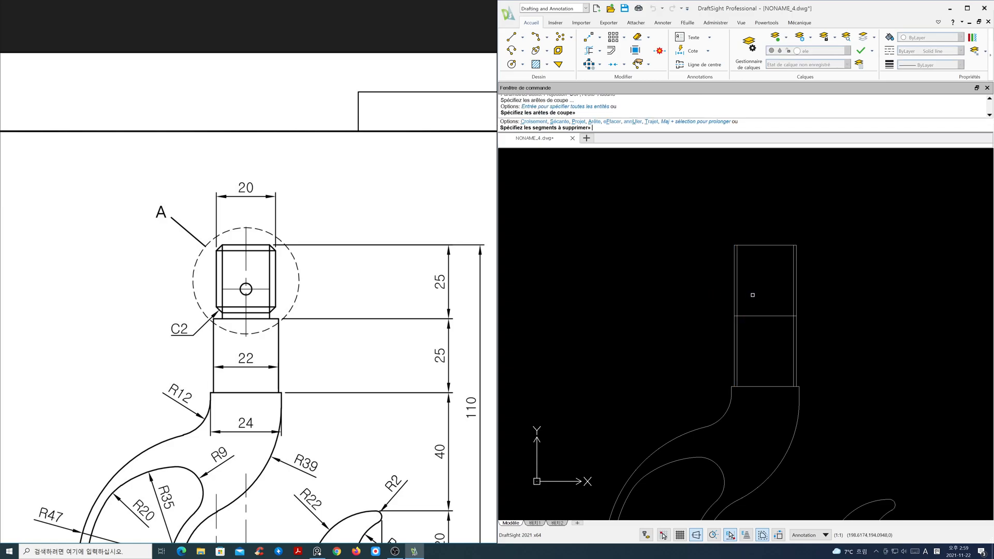
{"action": "left_click", "coordinate": [796, 249]}
{"action": "left_click", "coordinate": [797, 245]}
{"action": "left_click", "coordinate": [734, 244]}
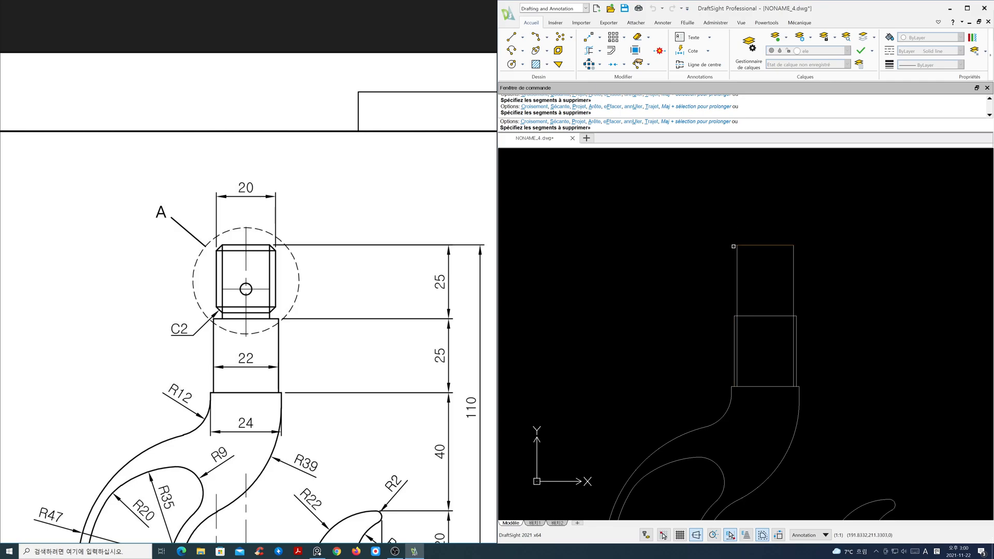
{"action": "left_click", "coordinate": [737, 325]}
{"action": "left_click", "coordinate": [793, 328]}
{"action": "key", "text": "Return"}
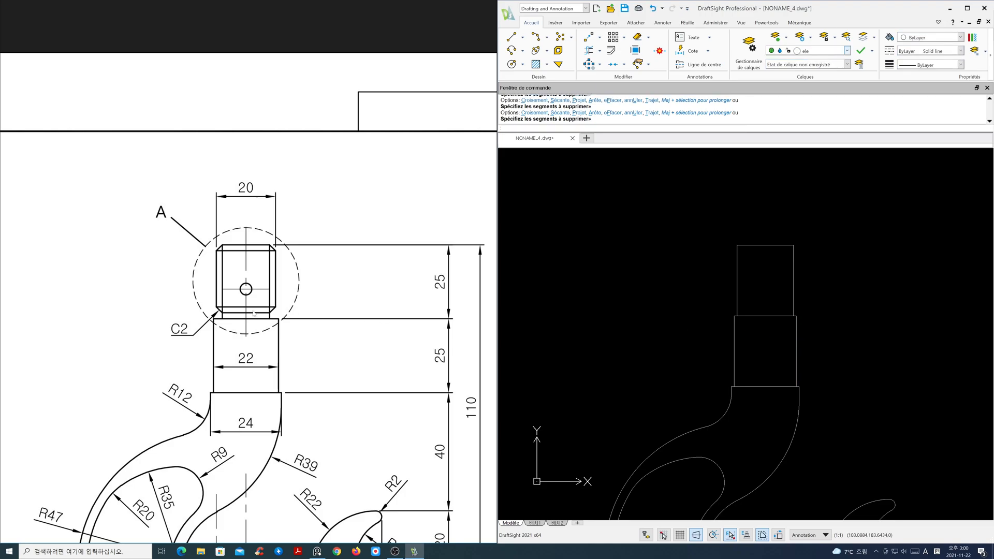
- Offset the shank's top edge 23 mm downward
{"action": "scroll", "coordinate": [204, 316], "scroll_direction": "down", "scroll_amount": 2}
{"action": "middle_click_drag", "start_coordinate": [206, 317], "coordinate": [407, 285]}
{"action": "middle_click_drag", "start_coordinate": [260, 451], "coordinate": [307, 342]}
{"action": "middle_click_drag", "start_coordinate": [754, 359], "coordinate": [730, 406]}
{"action": "key", "text": "Escape"}
{"action": "scroll", "coordinate": [744, 381], "scroll_direction": "up", "scroll_amount": 1}
{"action": "scroll", "coordinate": [737, 404], "scroll_direction": "up", "scroll_amount": 2}
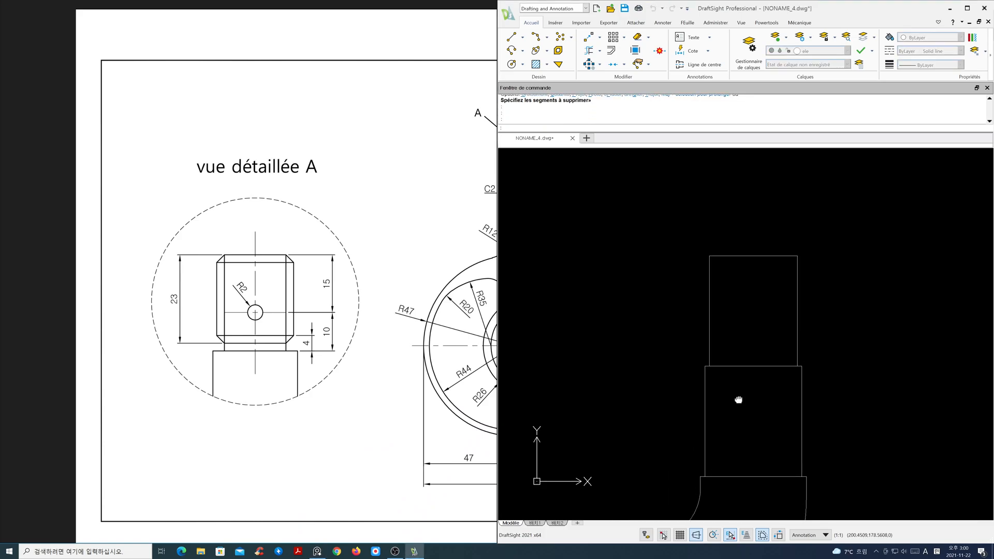
{"action": "type", "text": "o"}
{"action": "key", "text": "Return"}
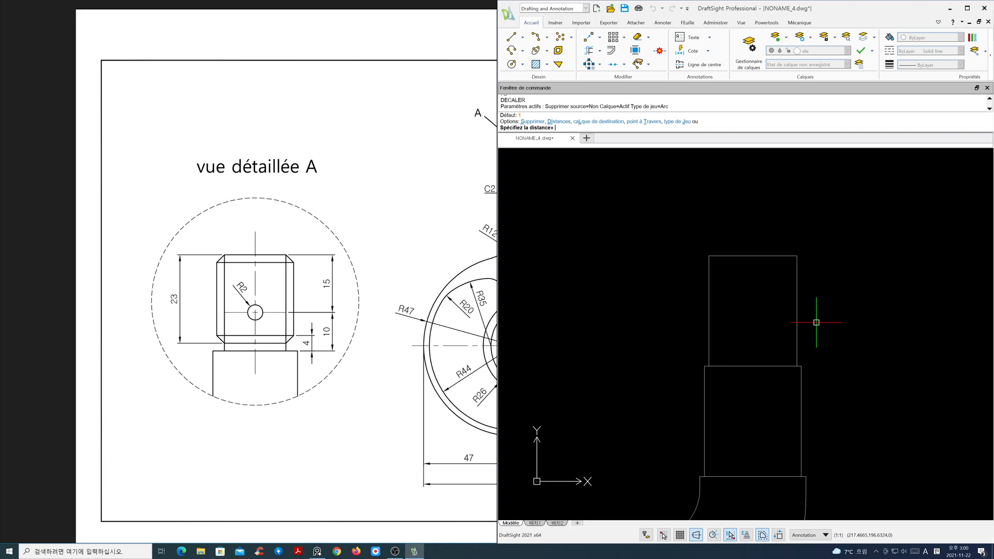
{"action": "type", "text": "23"}
{"action": "key", "text": "Return"}
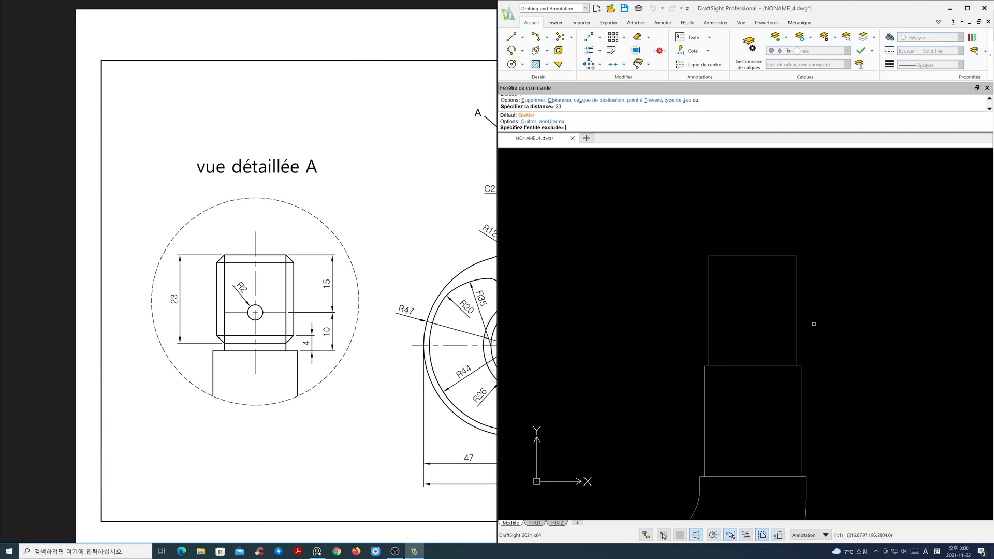
{"action": "left_click", "coordinate": [761, 252]}
{"action": "left_click", "coordinate": [804, 290]}
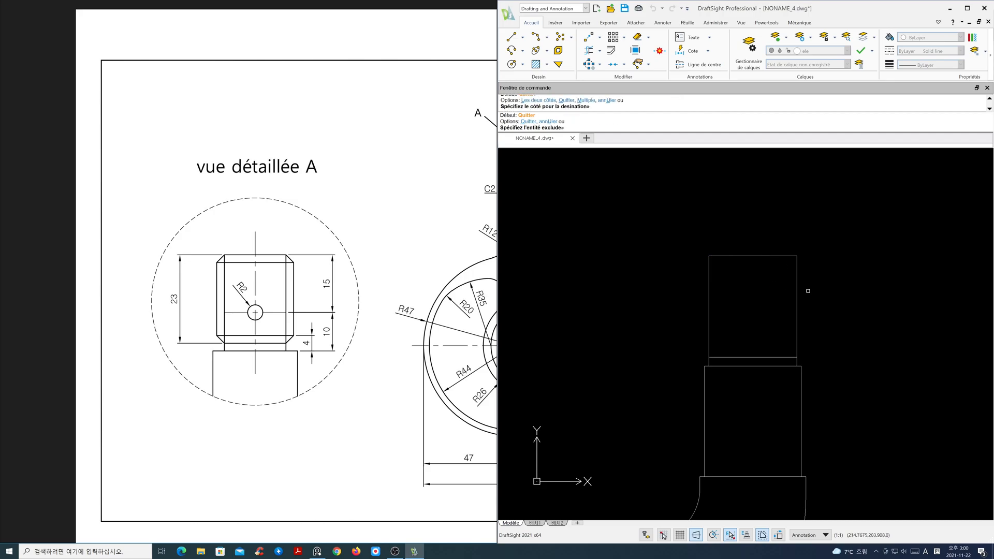
{"action": "key", "text": "Return"}
- Chamfer the four corners of the shank's upper section with 2 mm chamfer distances in multiple mode
{"action": "type", "text": "cha"}
{"action": "key", "text": "Return"}
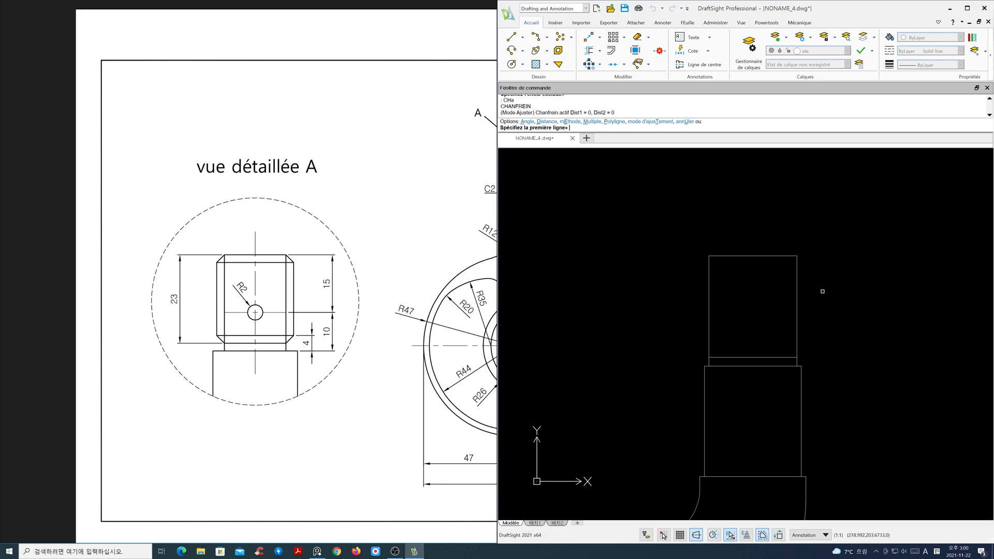
{"action": "type", "text": "d"}
{"action": "key", "text": "Return"}
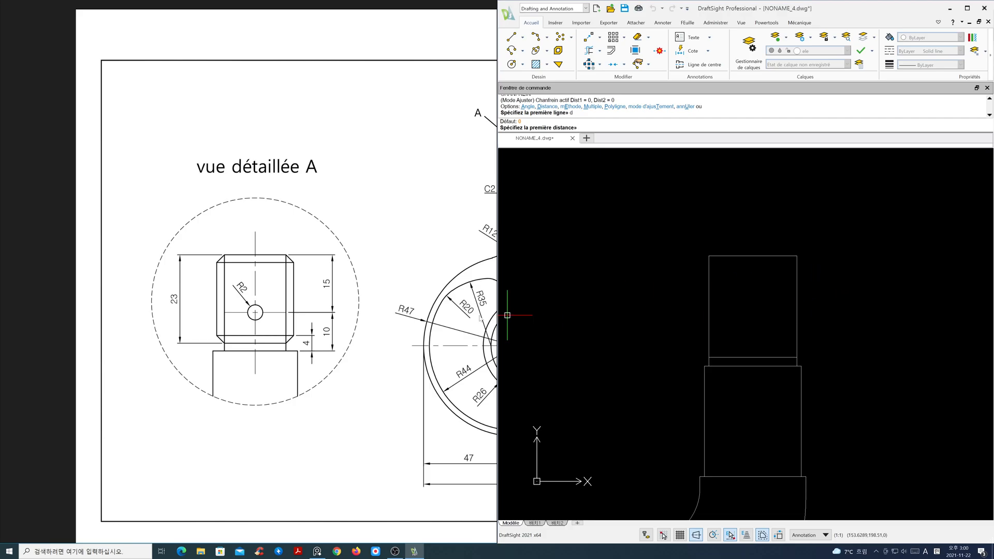
{"action": "mouse_move", "coordinate": [398, 313]}
{"action": "left_mouse_down"}
{"action": "mouse_move", "coordinate": [231, 311]}
{"action": "mouse_move", "coordinate": [312, 317]}
{"action": "left_mouse_up"}
{"action": "scroll", "coordinate": [281, 314], "scroll_direction": "down", "scroll_amount": 1}
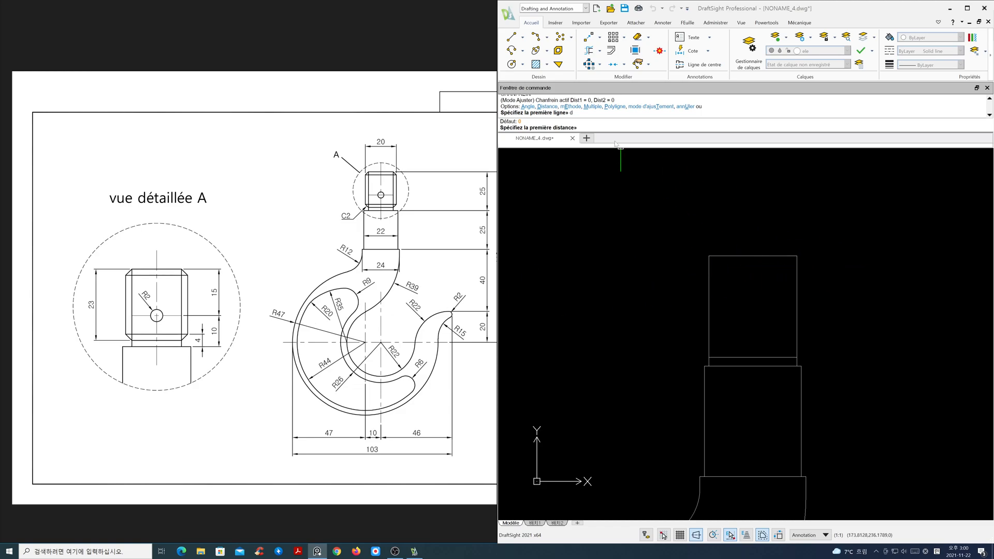
{"action": "type", "text": "2"}
{"action": "key", "text": "Return"}
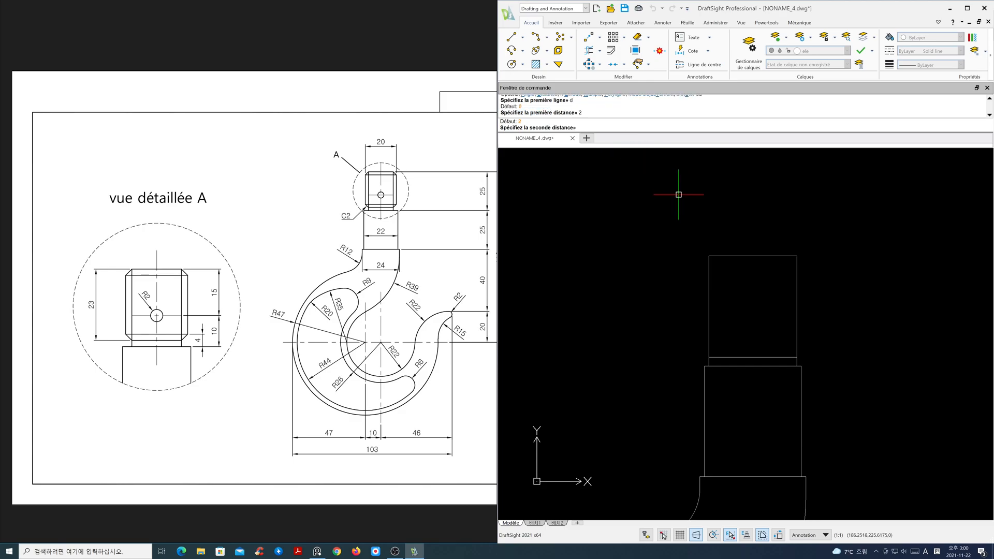
{"action": "key", "text": "Return"}
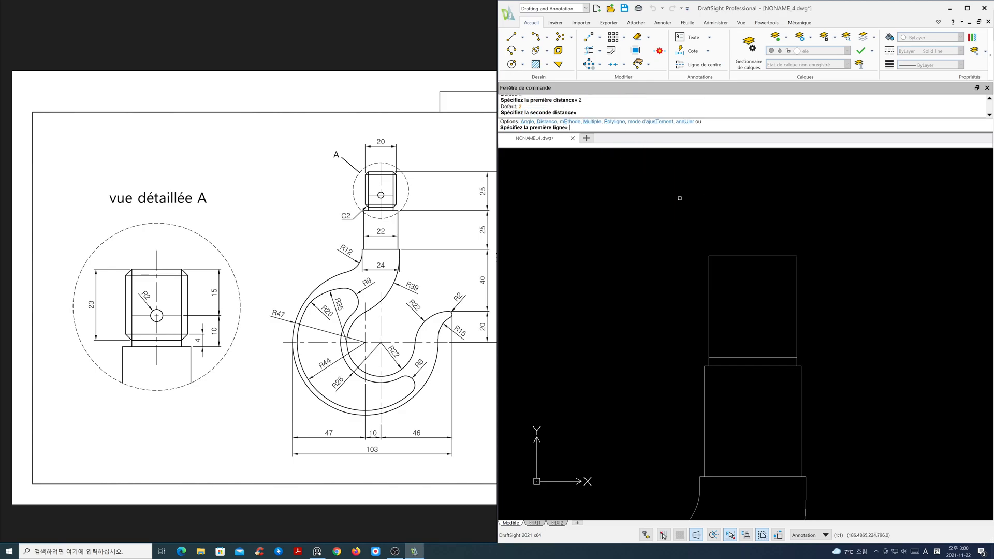
{"action": "type", "text": "m"}
{"action": "key", "text": "Return"}
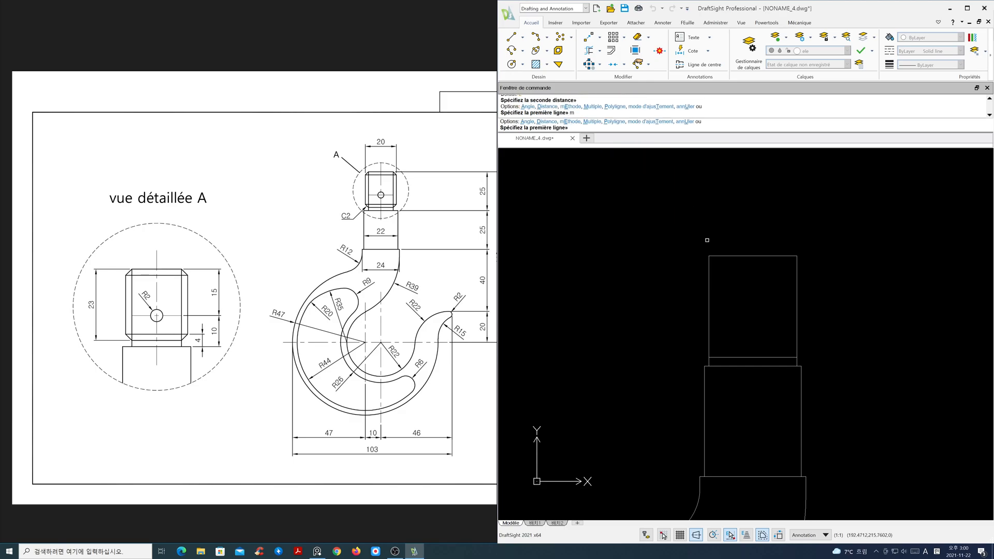
{"action": "left_click", "coordinate": [721, 257]}
{"action": "left_click", "coordinate": [710, 262]}
{"action": "left_click", "coordinate": [709, 344]}
{"action": "left_click", "coordinate": [720, 357]}
{"action": "left_click", "coordinate": [783, 358]}
{"action": "left_click", "coordinate": [794, 344]}
{"action": "left_click", "coordinate": [797, 273]}
{"action": "left_click", "coordinate": [780, 254]}
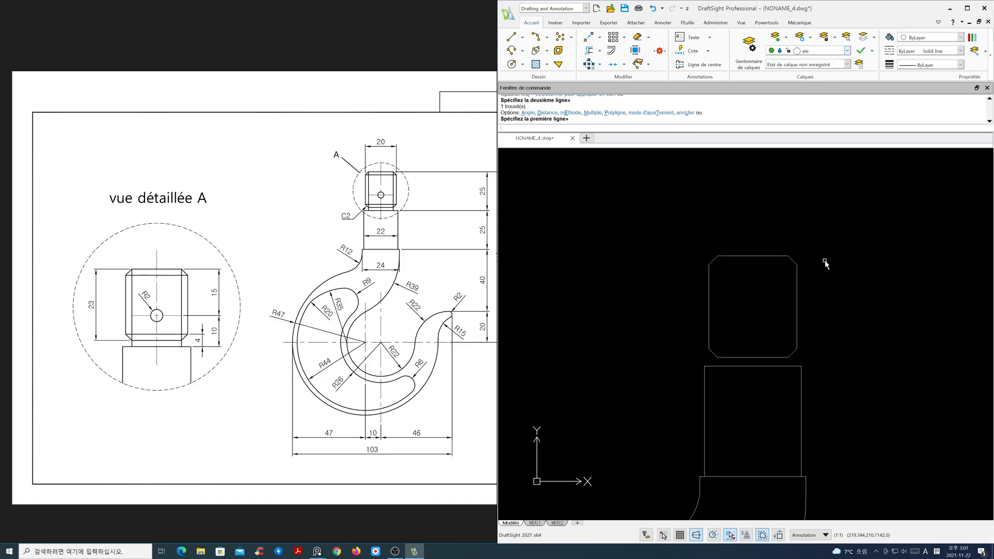
- Draw two vertical lines from the upper chamfer corners down through the shank's upper section
{"action": "type", "text": "l"}
{"action": "key", "text": "space"}
{"action": "left_click", "coordinate": [717, 256]}
{"action": "left_click", "coordinate": [732, 405]}
{"action": "key", "text": "Return"}
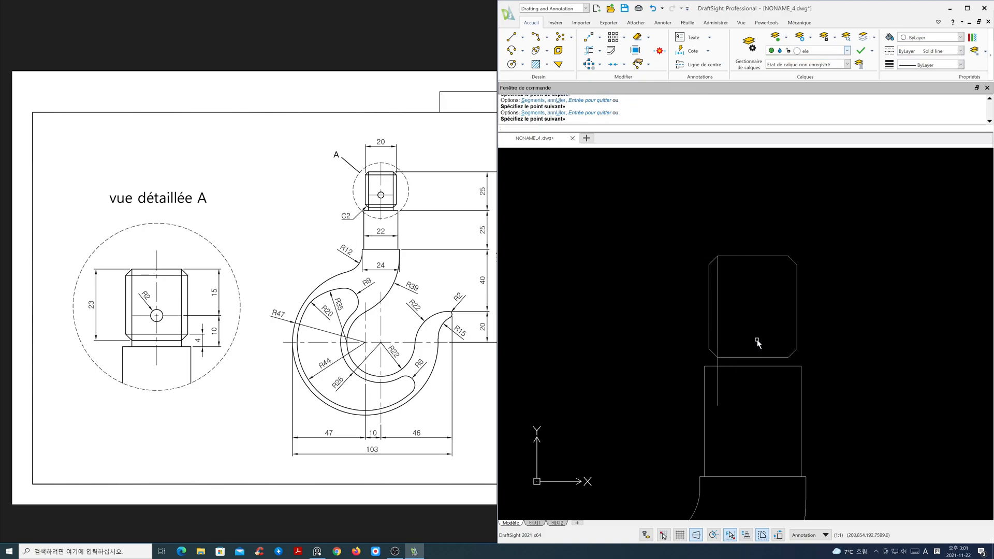
{"action": "key", "text": "Return"}
{"action": "left_click", "coordinate": [788, 257]}
{"action": "left_click", "coordinate": [783, 406]}
{"action": "key", "text": "Return"}
- Draw horizontal lines across the shank's upper section at the lower and upper chamfer ends
{"action": "key", "text": "Return"}
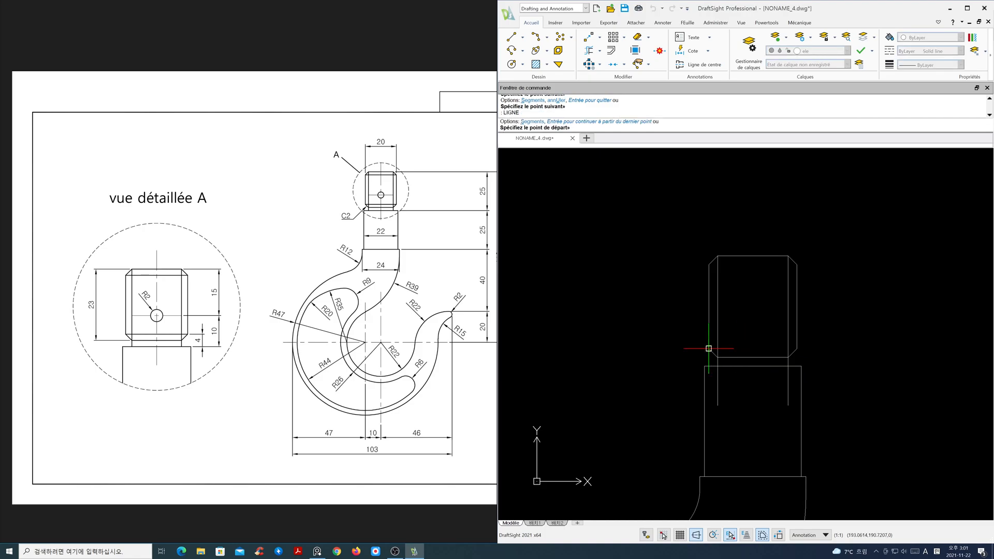
{"action": "left_click", "coordinate": [709, 348]}
{"action": "left_click", "coordinate": [795, 349]}
{"action": "key", "text": "Return"}
{"action": "key", "text": "Return"}
{"action": "left_click", "coordinate": [707, 262]}
{"action": "left_click", "coordinate": [789, 269]}
- Trim the new vertical lines so they end at the bottom of the shank's upper section
{"action": "key", "text": "Return"}
{"action": "type", "text": "t"}
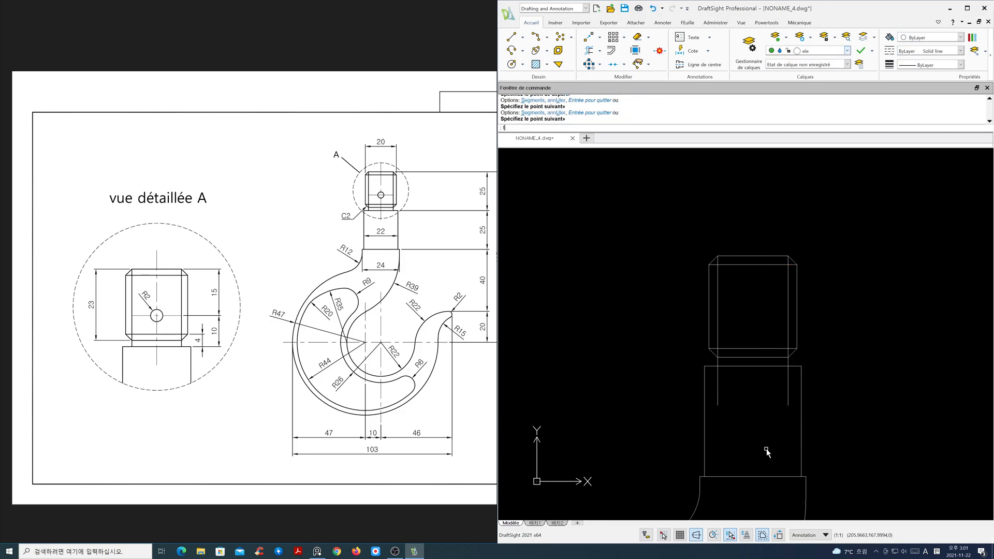
{"action": "type", "text": "r"}
{"action": "key", "text": "Return"}
{"action": "key", "text": "Return"}
{"action": "left_click", "coordinate": [800, 421]}
{"action": "left_click", "coordinate": [715, 390]}
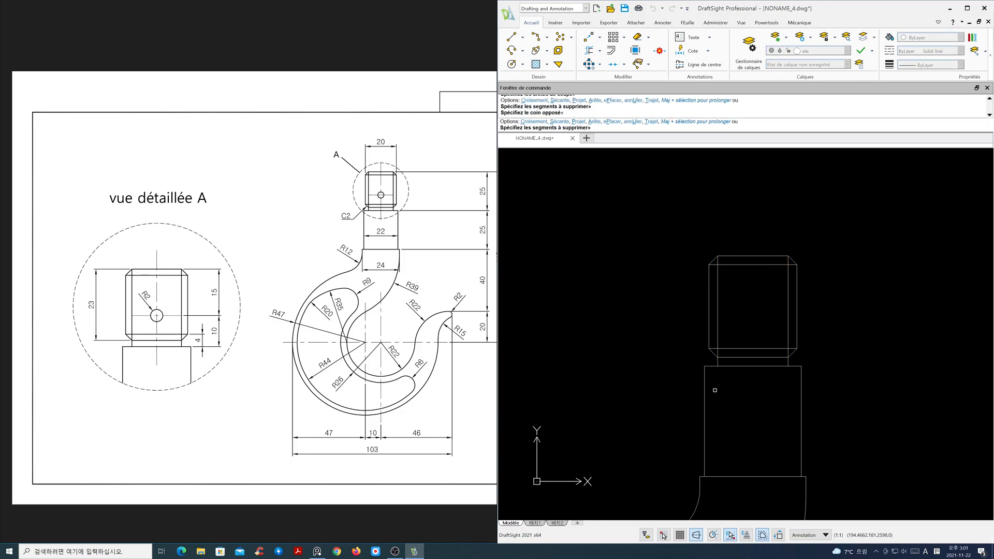
{"action": "key", "text": "Return"}
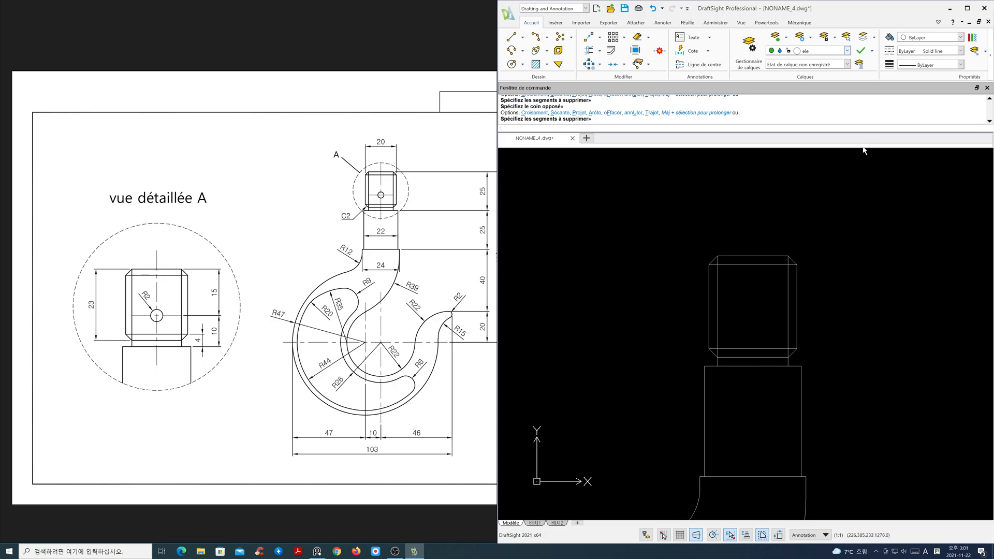
- Turn on the cen layer so the center lines are displayed
{"action": "left_click", "coordinate": [828, 51]}
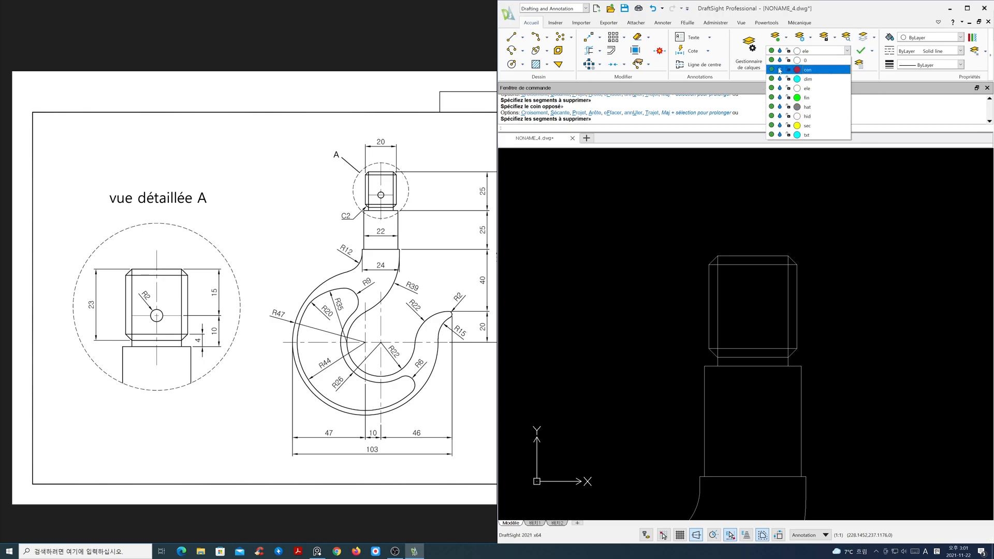
{"action": "left_click", "coordinate": [781, 69]}
{"action": "left_click", "coordinate": [846, 242]}
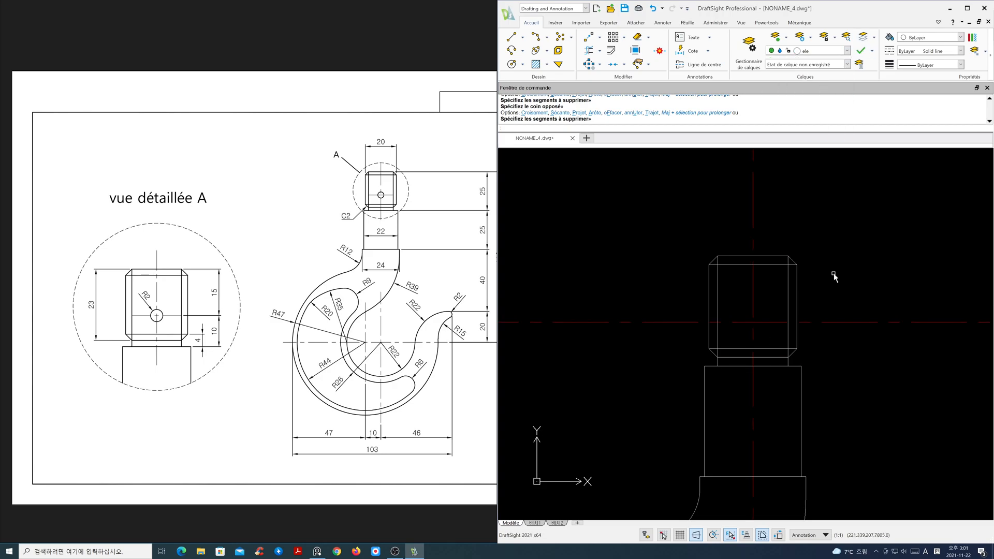
- Draw a 2 mm radius circle centered on the center line intersection in the shank's upper section
{"action": "type", "text": "c"}
{"action": "key", "text": "Return"}
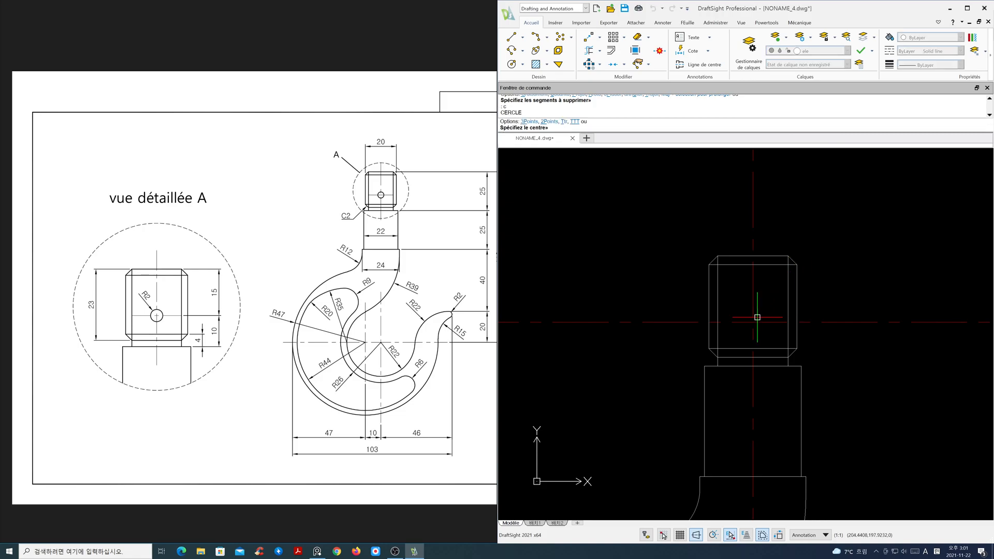
{"action": "left_click", "coordinate": [752, 319]}
{"action": "type", "text": "2"}
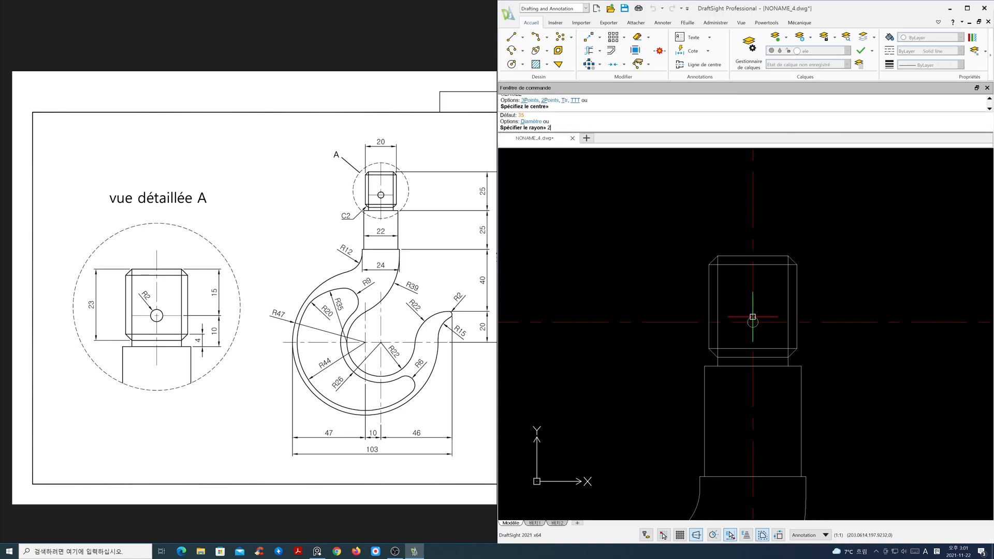
{"action": "key", "text": "Return"}
- Stretch the ends of the hook's lower center lines to shorten them around the hook
{"action": "scroll", "coordinate": [786, 367], "scroll_direction": "down", "scroll_amount": 1}
{"action": "scroll", "coordinate": [786, 366], "scroll_direction": "down", "scroll_amount": 4}
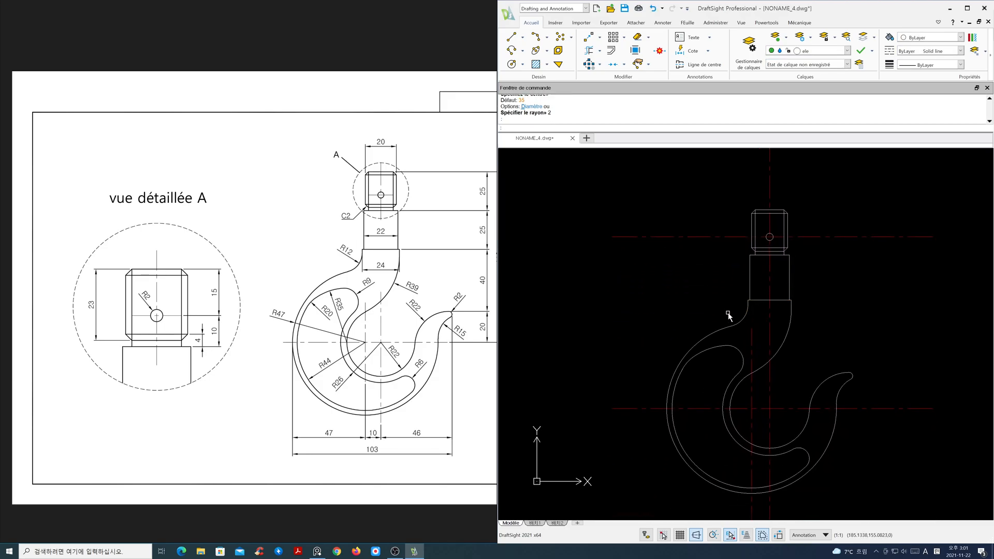
{"action": "left_click_drag", "start_coordinate": [430, 313], "coordinate": [271, 328]}
{"action": "scroll", "coordinate": [794, 378], "scroll_direction": "down", "scroll_amount": 1}
{"action": "middle_click_drag", "start_coordinate": [794, 378], "coordinate": [777, 333]}
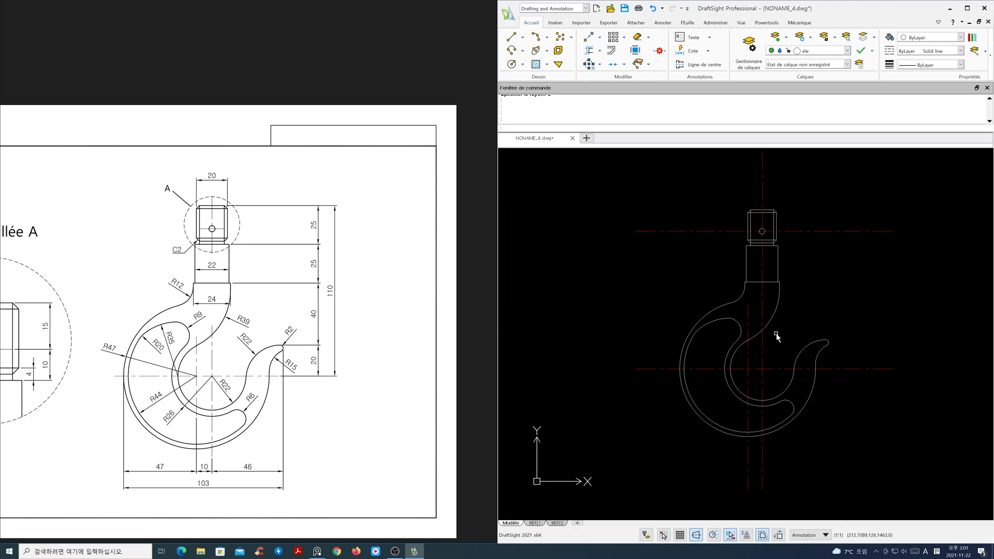
{"action": "type", "text": "s"}
{"action": "key", "text": "Return"}
{"action": "left_click", "coordinate": [816, 505]}
{"action": "left_click", "coordinate": [698, 478]}
{"action": "key", "text": "Return"}
{"action": "left_click", "coordinate": [721, 489]}
{"action": "left_click", "coordinate": [721, 452]}
{"action": "key", "text": "Return"}
{"action": "left_click", "coordinate": [659, 440]}
{"action": "left_click", "coordinate": [614, 366]}
{"action": "key", "text": "Return"}
{"action": "left_click", "coordinate": [636, 306]}
{"action": "left_click", "coordinate": [666, 307]}
{"action": "key", "text": "Return"}
{"action": "left_click", "coordinate": [910, 401]}
{"action": "left_click", "coordinate": [892, 364]}
{"action": "key", "text": "Return"}
{"action": "left_click", "coordinate": [895, 332]}
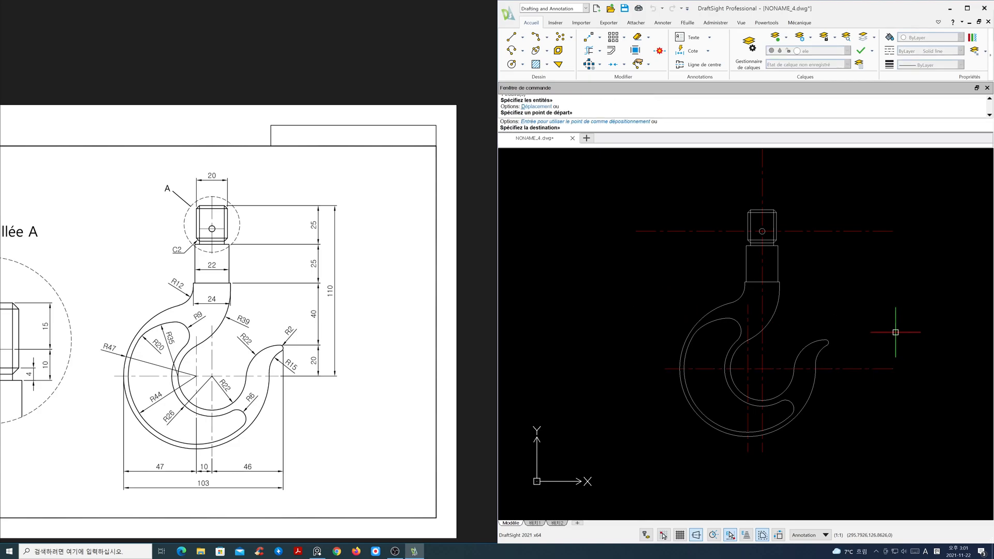
{"action": "left_click", "coordinate": [846, 332]}
- Stretch the ends of the upper horizontal center line and the vertical center line to shorten them around the shank
{"action": "key", "text": "Return"}
{"action": "left_click", "coordinate": [910, 266]}
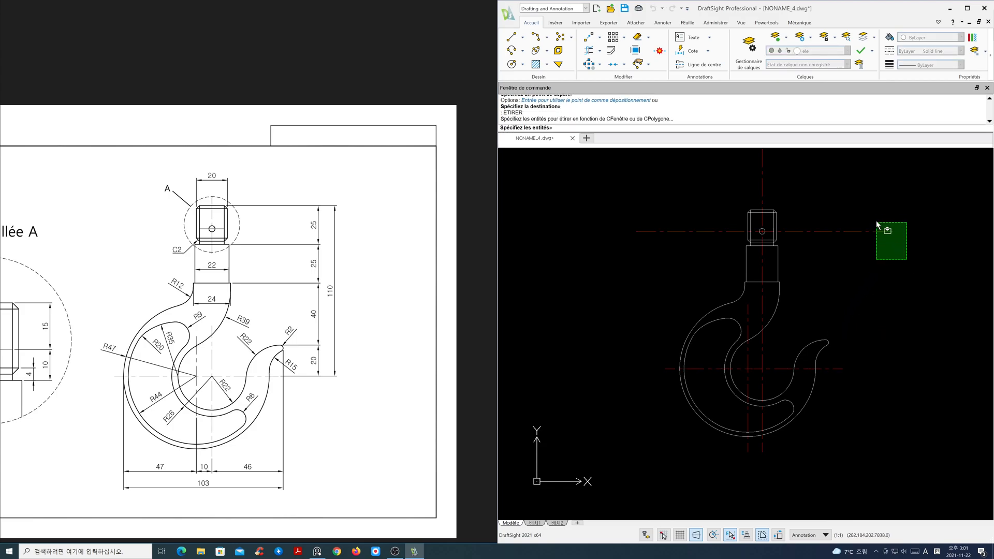
{"action": "left_click", "coordinate": [876, 224]}
{"action": "key", "text": "Return"}
{"action": "left_click", "coordinate": [895, 253]}
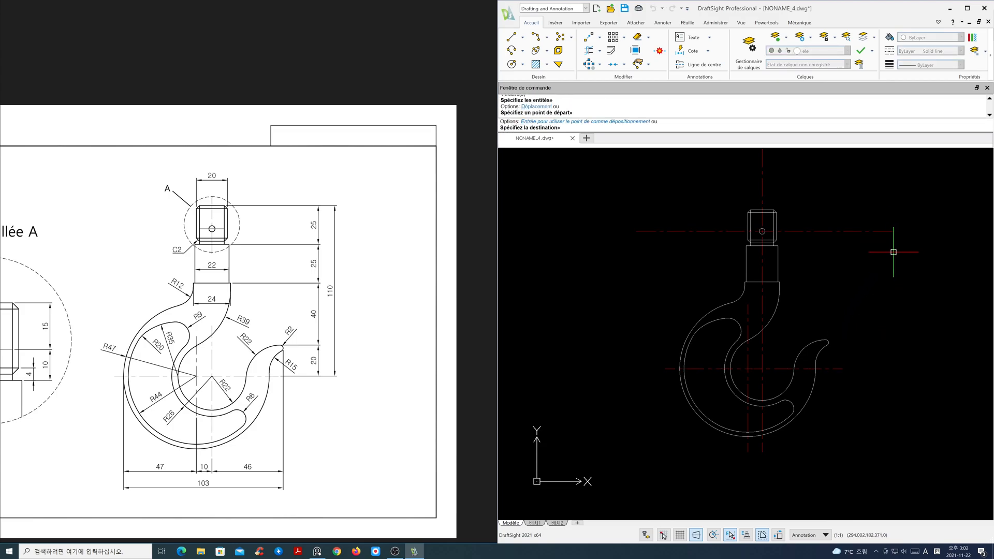
{"action": "left_click", "coordinate": [791, 254]}
{"action": "key", "text": "Return"}
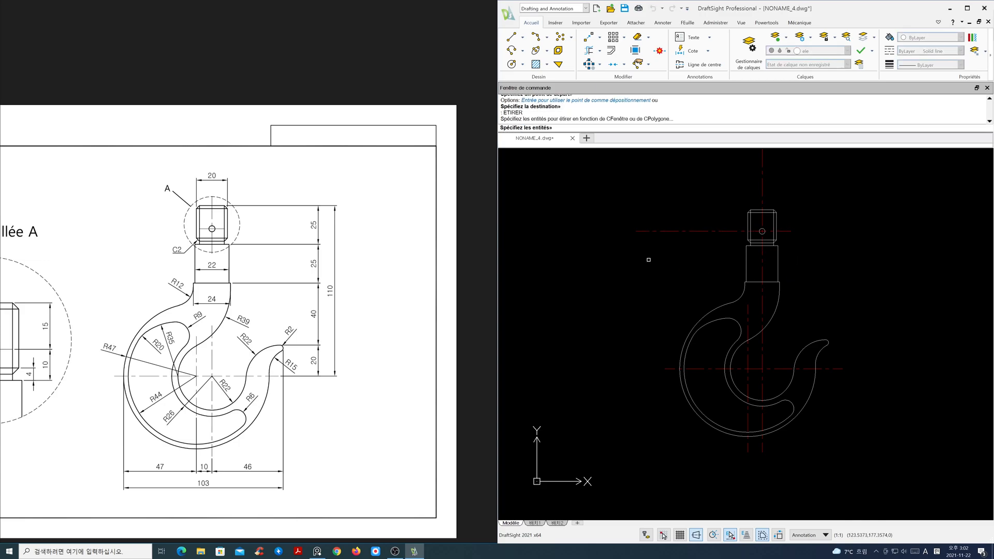
{"action": "left_click", "coordinate": [626, 233]}
{"action": "key", "text": "Return"}
{"action": "left_click", "coordinate": [637, 247]}
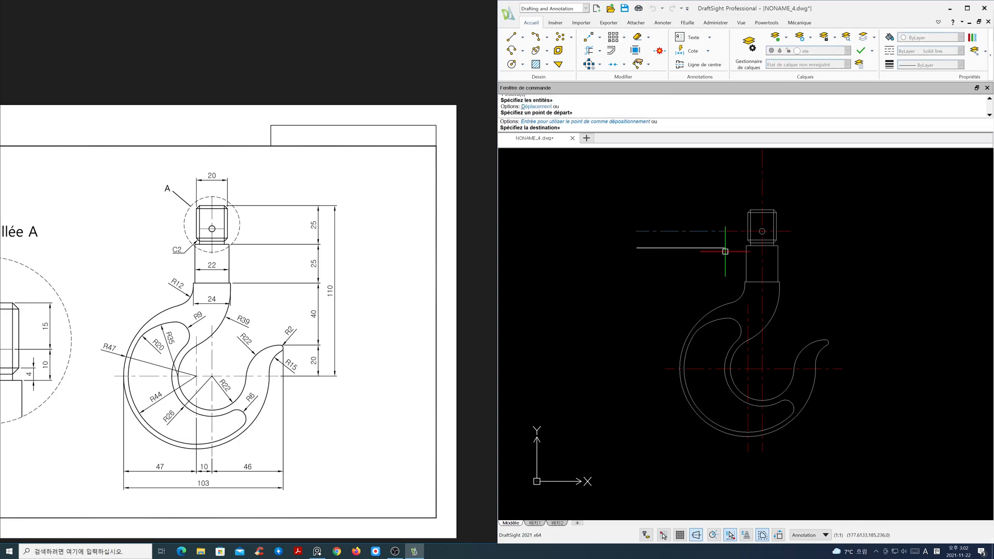
{"action": "left_click", "coordinate": [732, 253]}
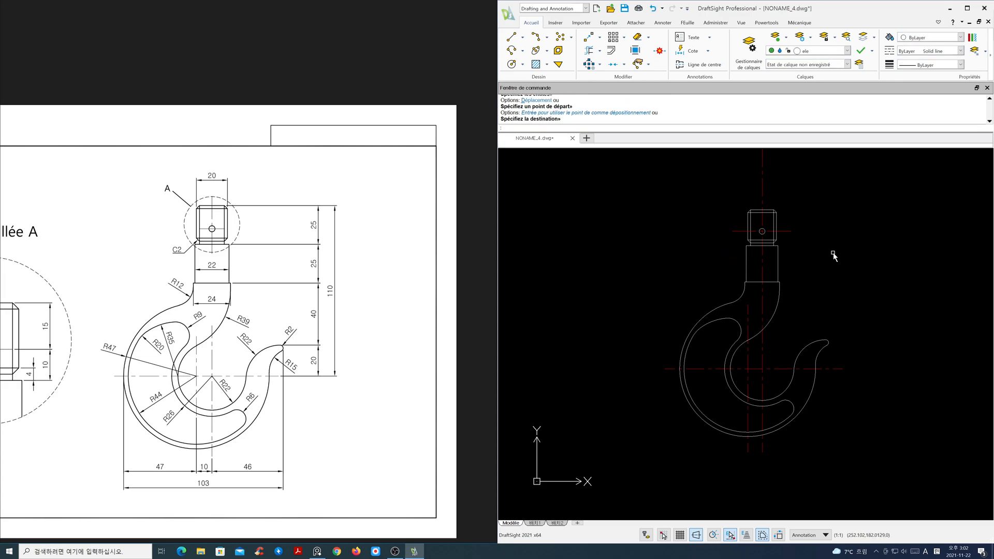
{"action": "middle_click_drag", "start_coordinate": [831, 262], "coordinate": [831, 332]}
{"action": "left_click", "coordinate": [767, 227]}
{"action": "key", "text": "Return"}
{"action": "key", "text": "Escape"}
{"action": "key", "text": "Return"}
{"action": "left_click", "coordinate": [803, 251]}
{"action": "left_click", "coordinate": [739, 213]}
{"action": "key", "text": "Return"}
{"action": "left_click", "coordinate": [748, 224]}
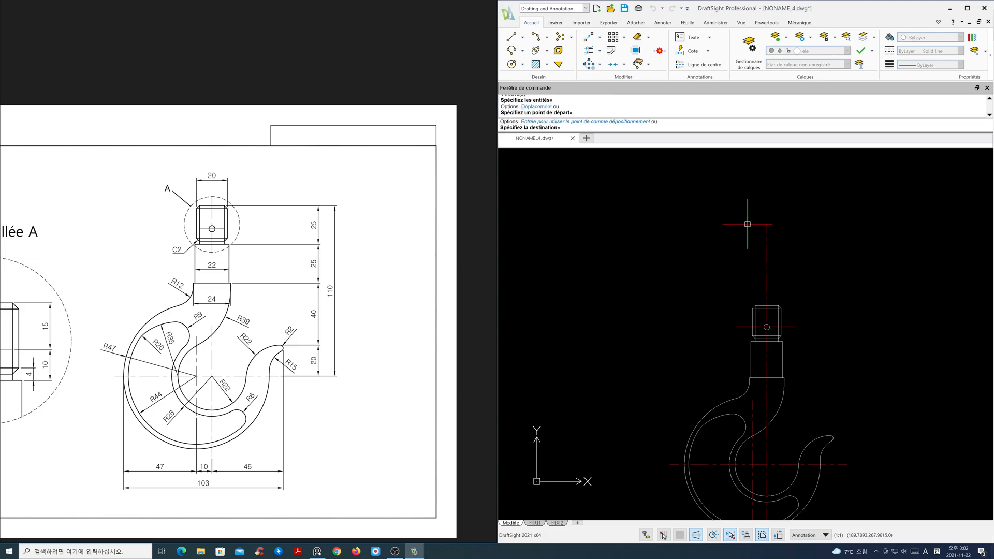
{"action": "left_click", "coordinate": [752, 291]}
- Try to break the vertical center line inside the hook
{"action": "middle_click_drag", "start_coordinate": [837, 366], "coordinate": [834, 273]}
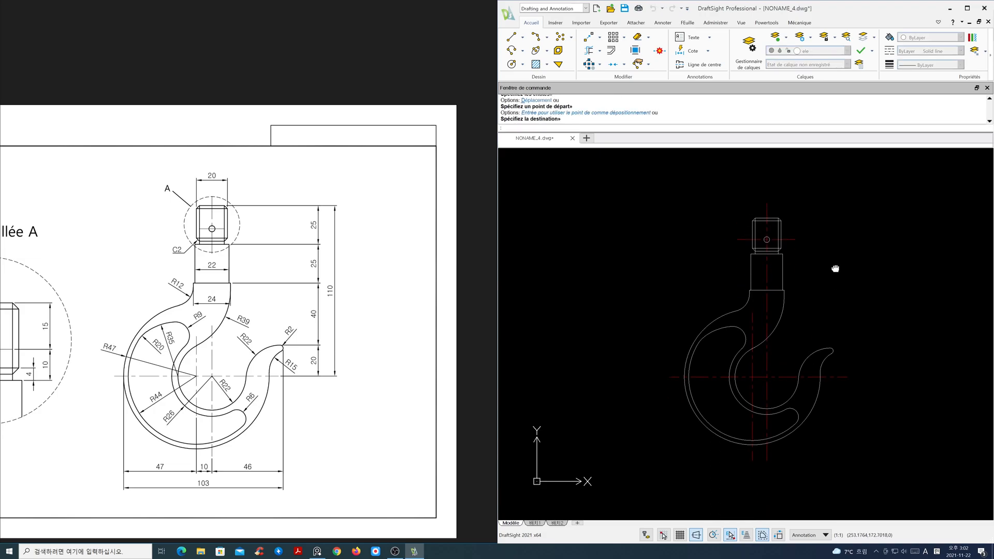
{"action": "scroll", "coordinate": [737, 331], "scroll_direction": "up", "scroll_amount": 3}
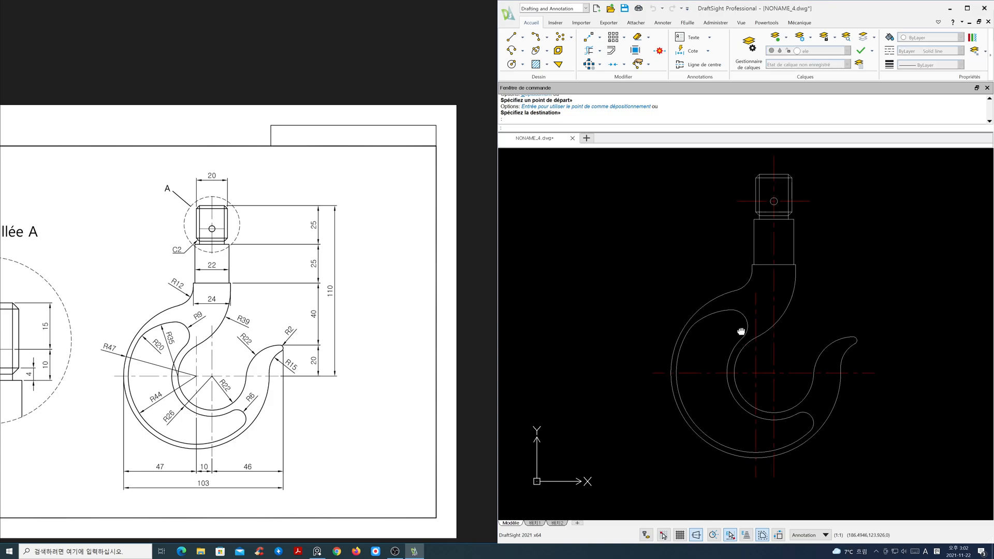
{"action": "middle_click_drag", "start_coordinate": [233, 324], "coordinate": [258, 329]}
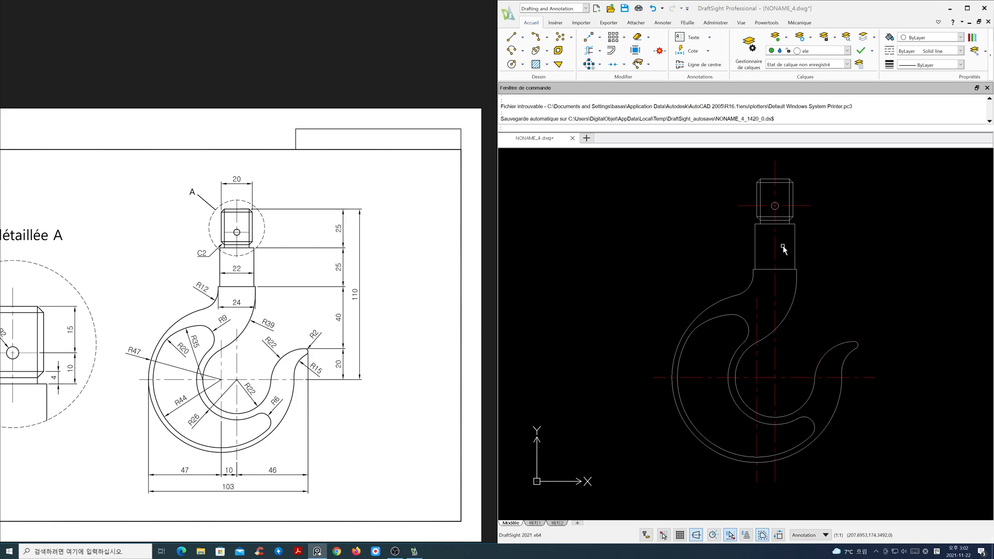
{"action": "left_click", "coordinate": [823, 147]}
{"action": "type", "text": "br"}
{"action": "key", "text": "Return"}
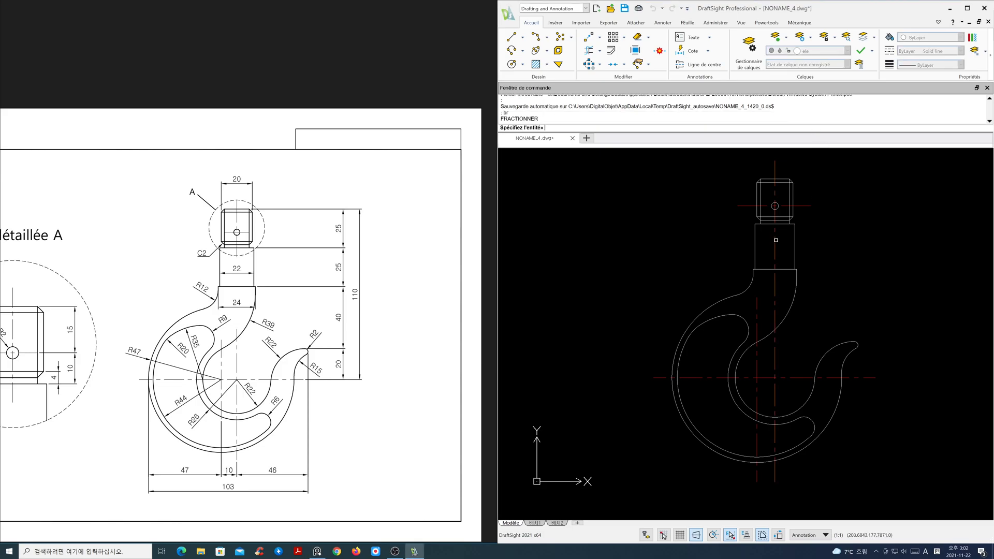
{"action": "left_click", "coordinate": [775, 256]}
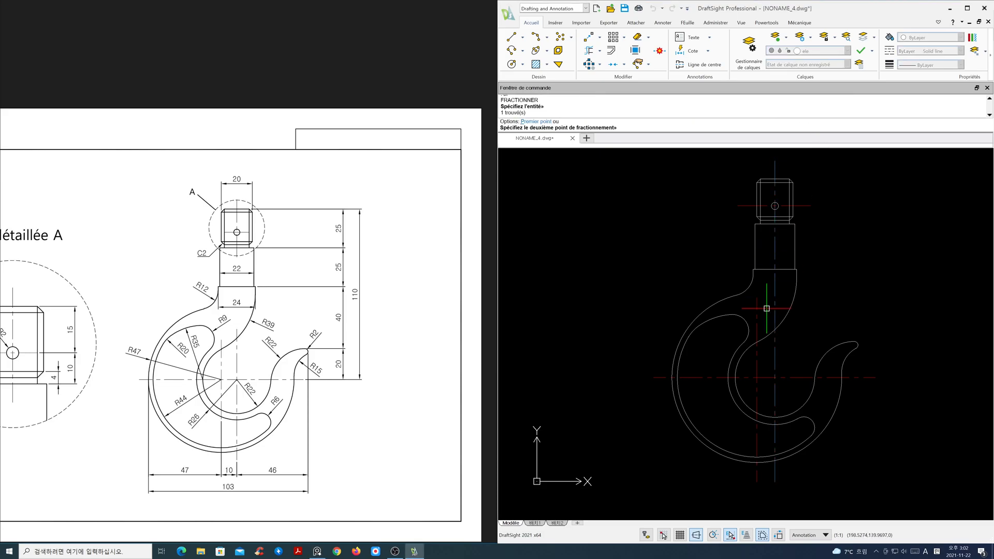
{"action": "key", "text": "Escape"}
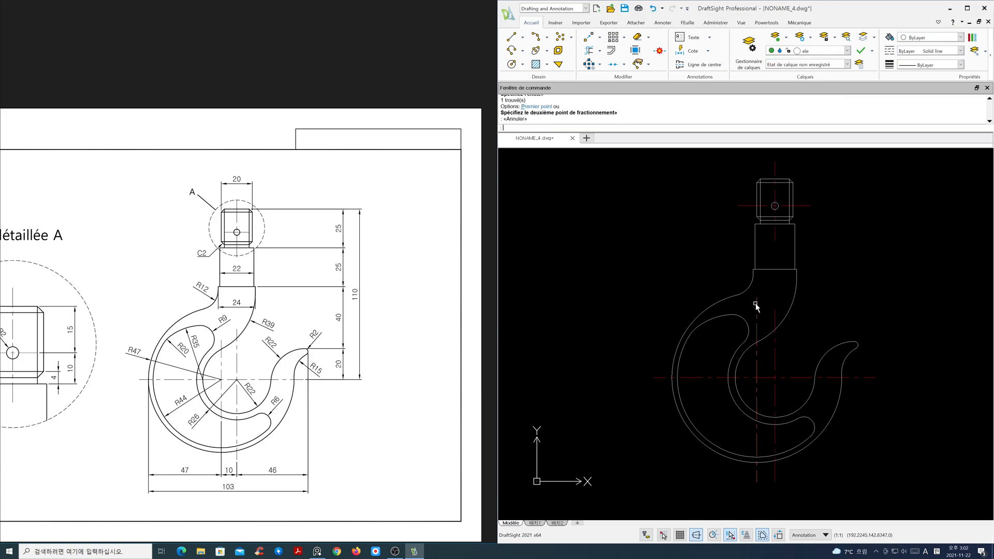
{"action": "left_click", "coordinate": [757, 306]}
{"action": "left_click", "coordinate": [757, 297]}
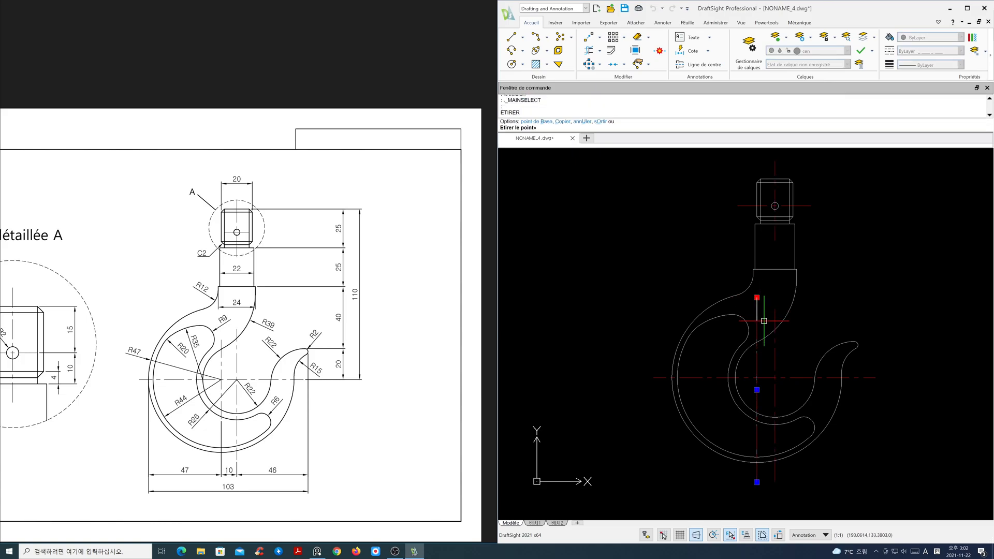
{"action": "key", "text": "Escape"}
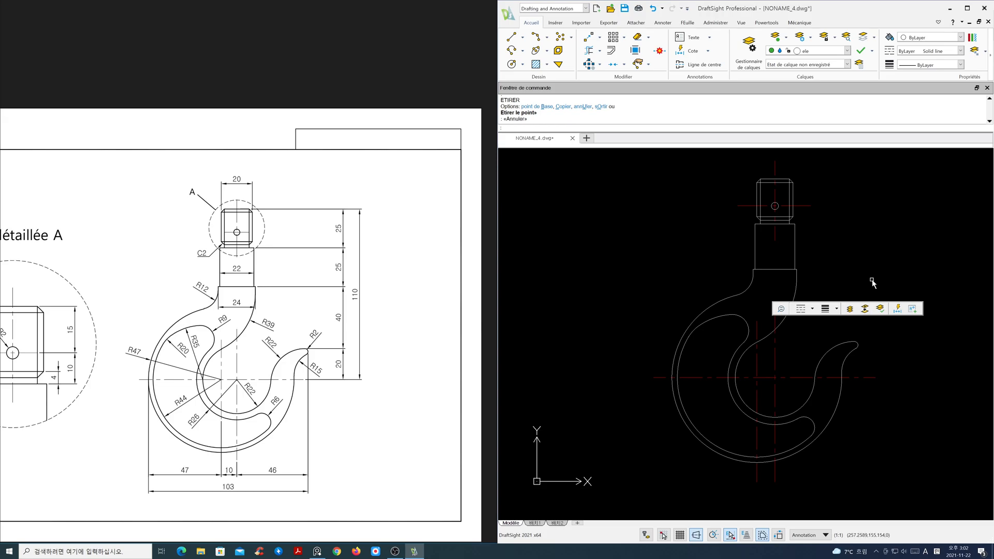
{"action": "middle_click_drag", "start_coordinate": [384, 307], "coordinate": [406, 313]}
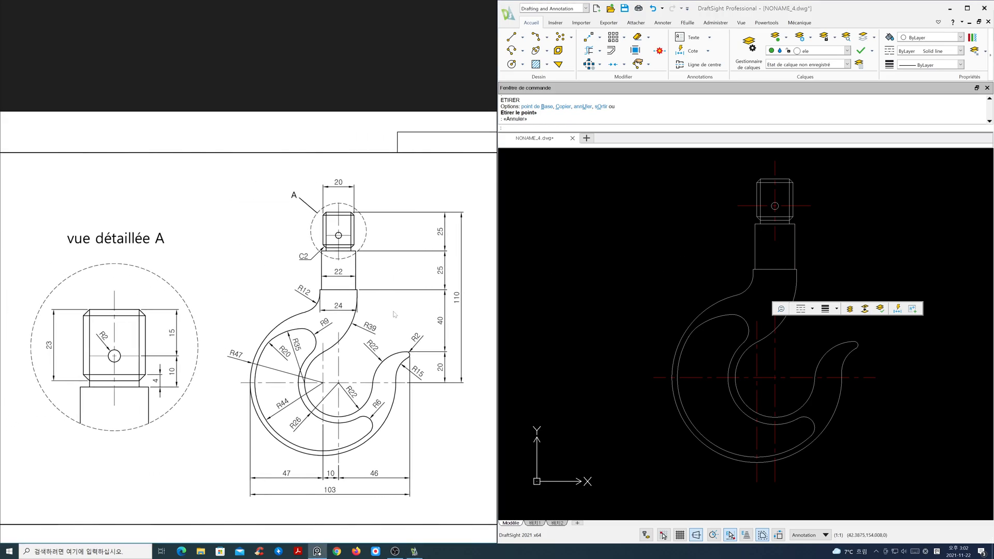
{"action": "scroll", "coordinate": [704, 313], "scroll_direction": "down", "scroll_amount": 2}
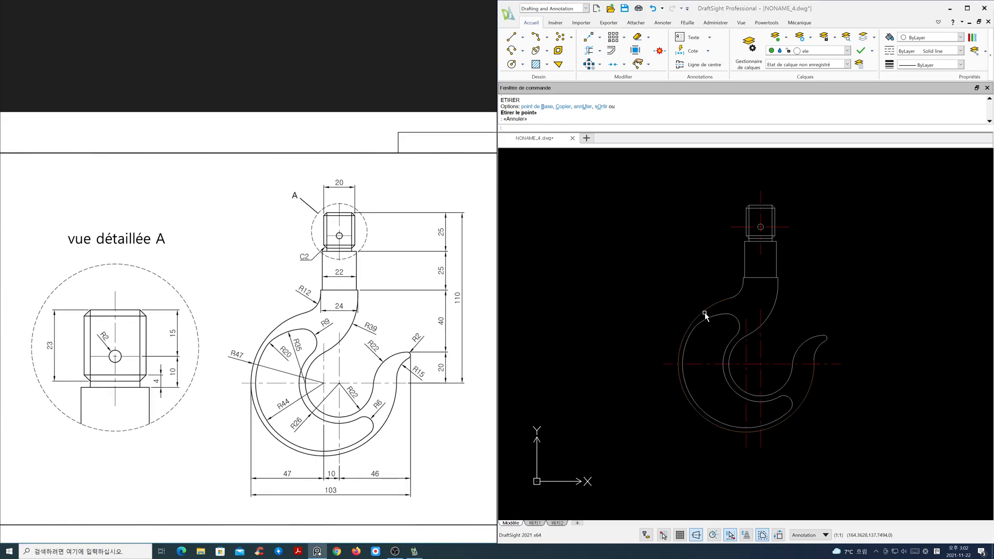
{"action": "mouse_move", "coordinate": [747, 320]}
{"action": "middle_mouse_down"}
{"action": "mouse_move", "coordinate": [775, 324]}
{"action": "mouse_move", "coordinate": [740, 322]}
{"action": "mouse_move", "coordinate": [741, 303]}
{"action": "middle_mouse_up"}
{"action": "middle_click_drag", "start_coordinate": [755, 379], "coordinate": [752, 380]}
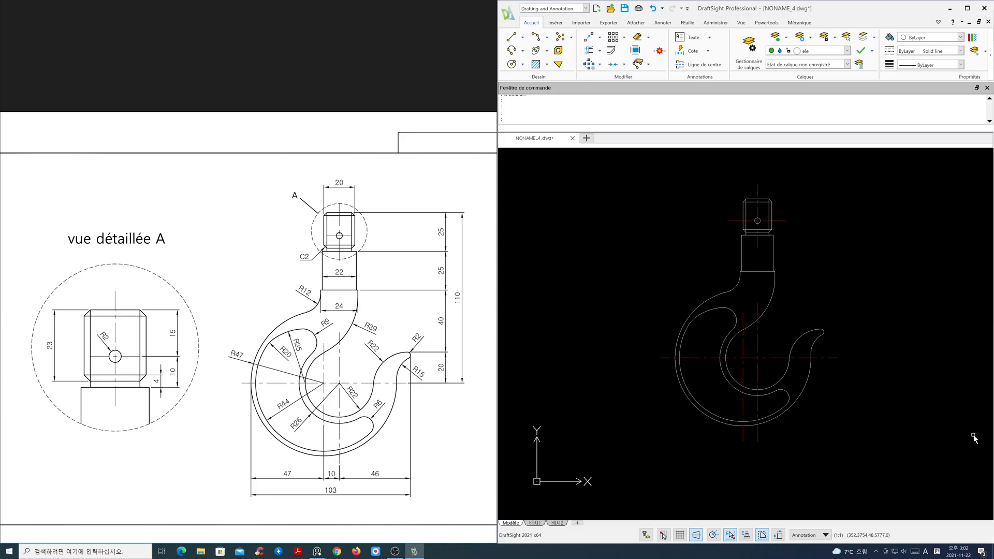